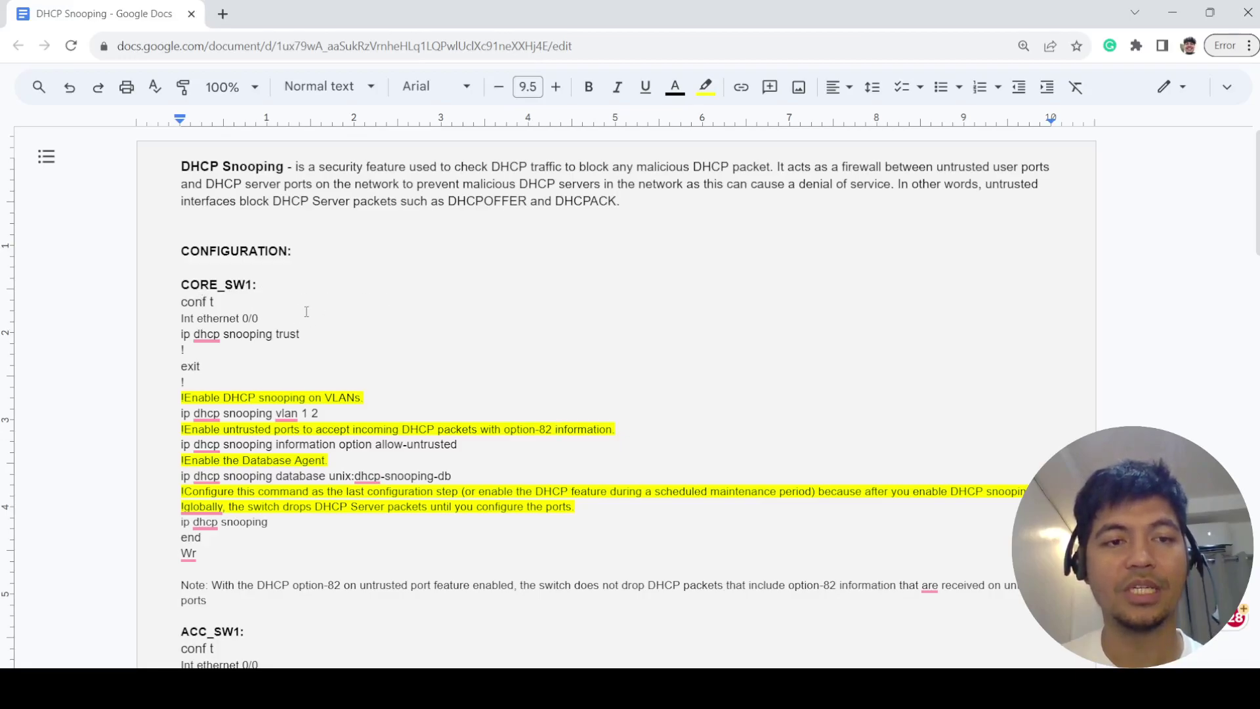
- Bring up the GNS3 DHCP Snooping topology with DHCP_Server, core switch, two access switches, PC1 and PC2
scroll(320, 357, "down", 4)
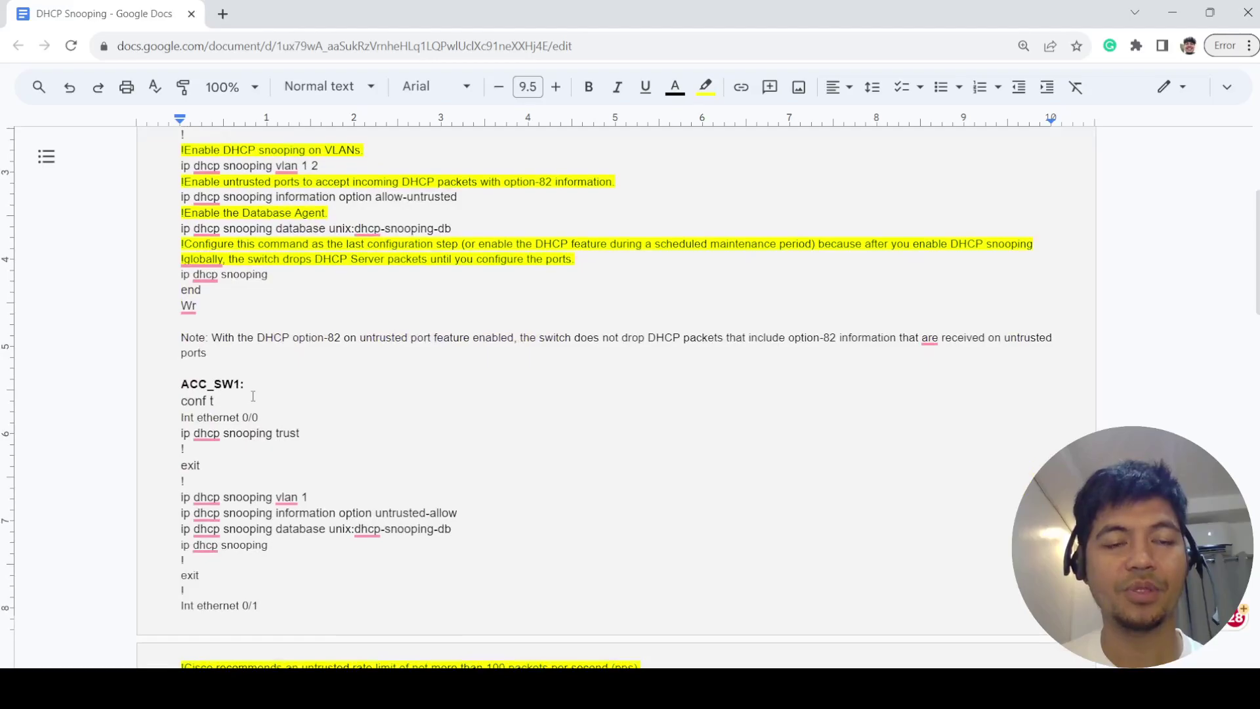
scroll(306, 424, "down", 5)
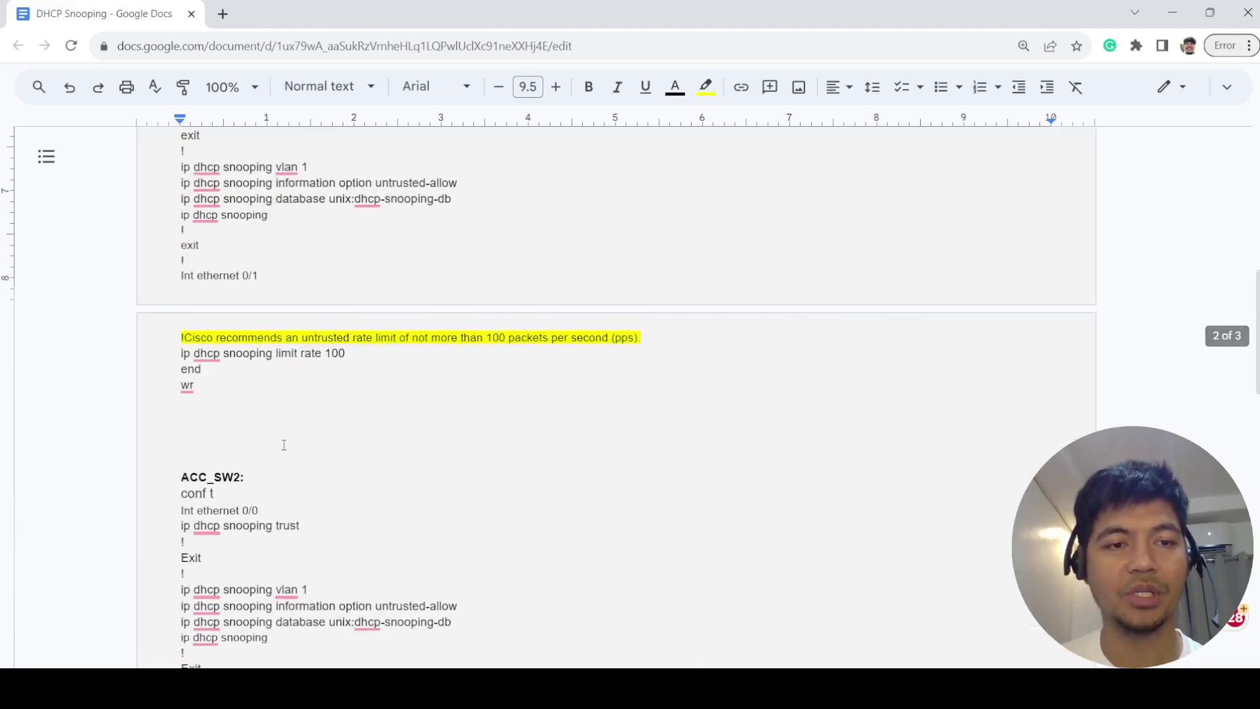
scroll(205, 456, "up", 8)
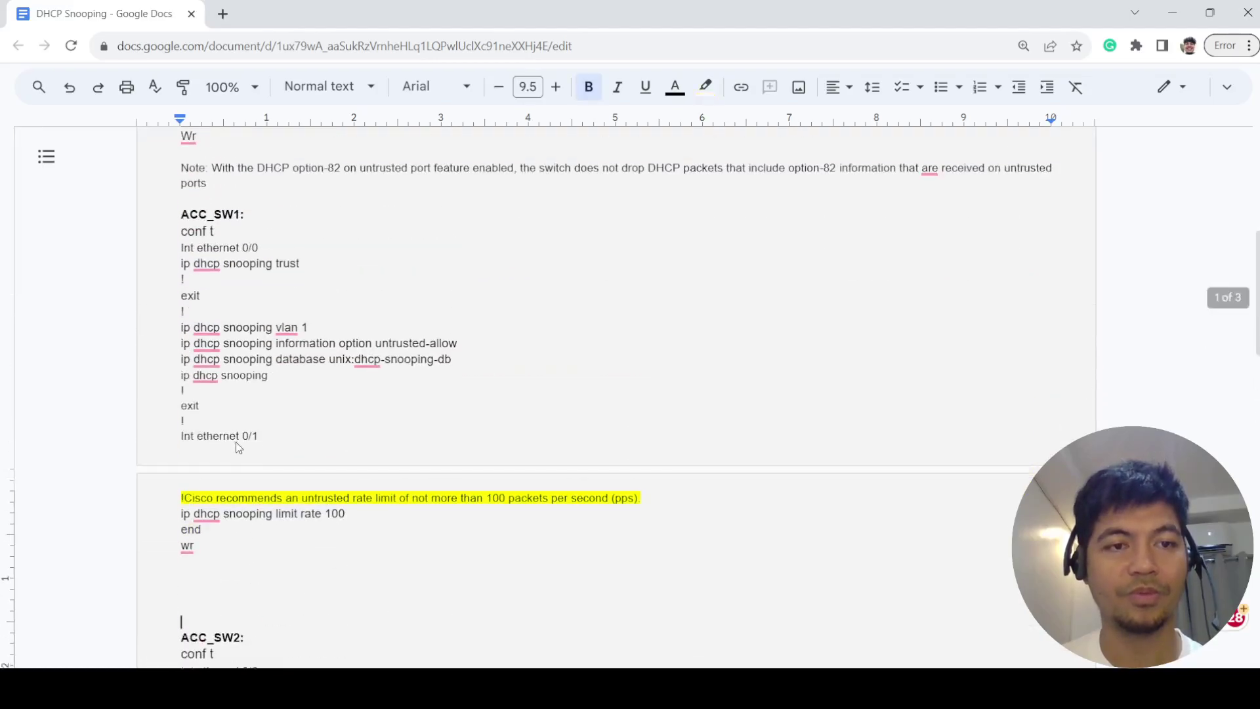
scroll(237, 443, "up", 1)
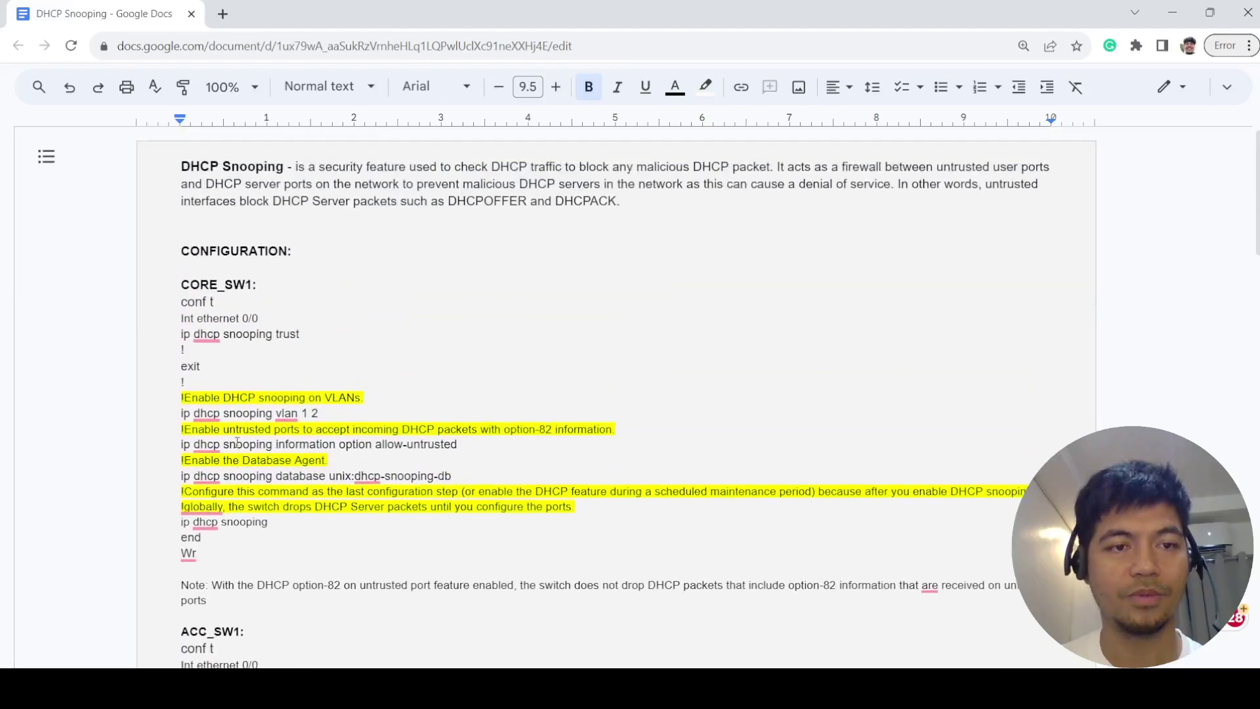
scroll(237, 444, "down", 4)
scroll(294, 390, "up", 4)
scroll(294, 390, "down", 1)
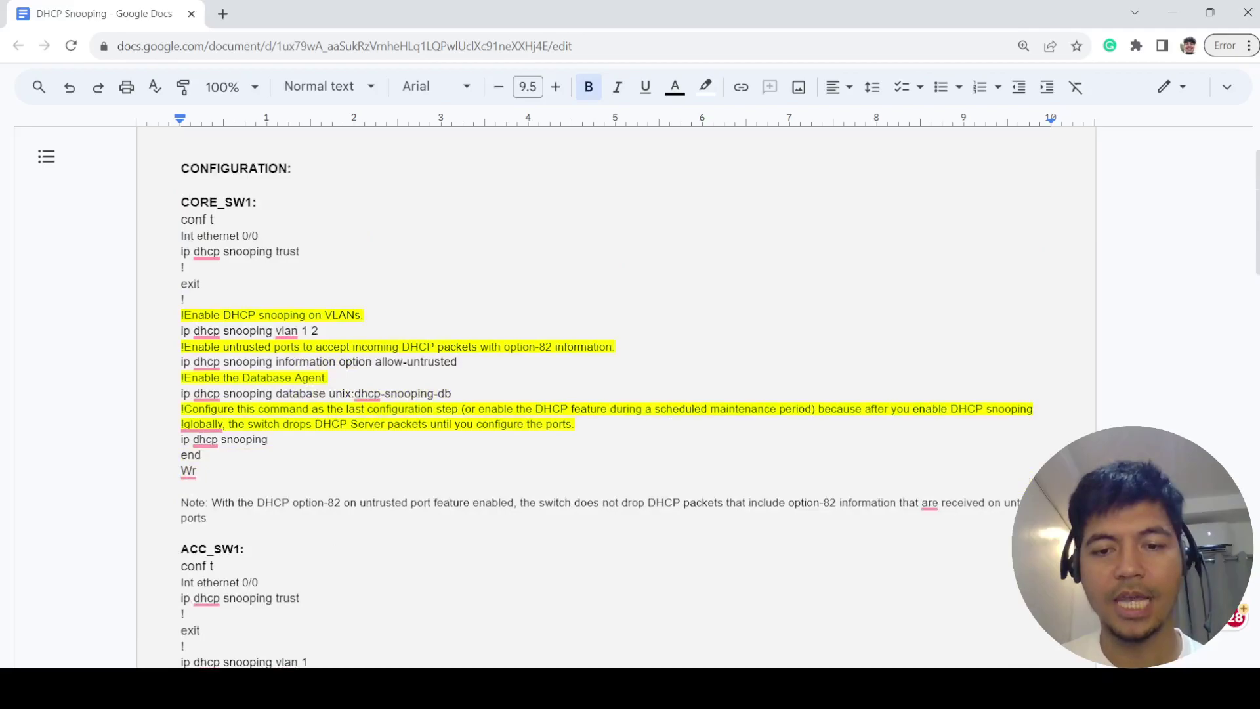
key("alt+Tab")
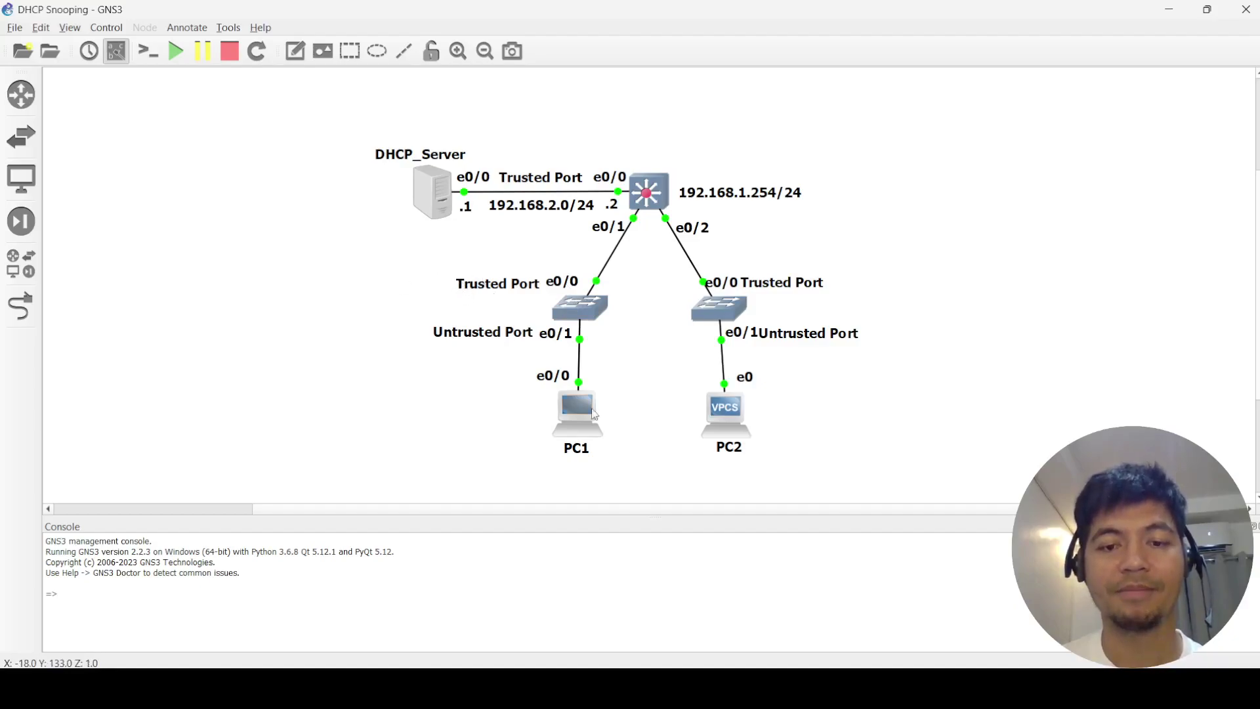
key("alt+Tab")
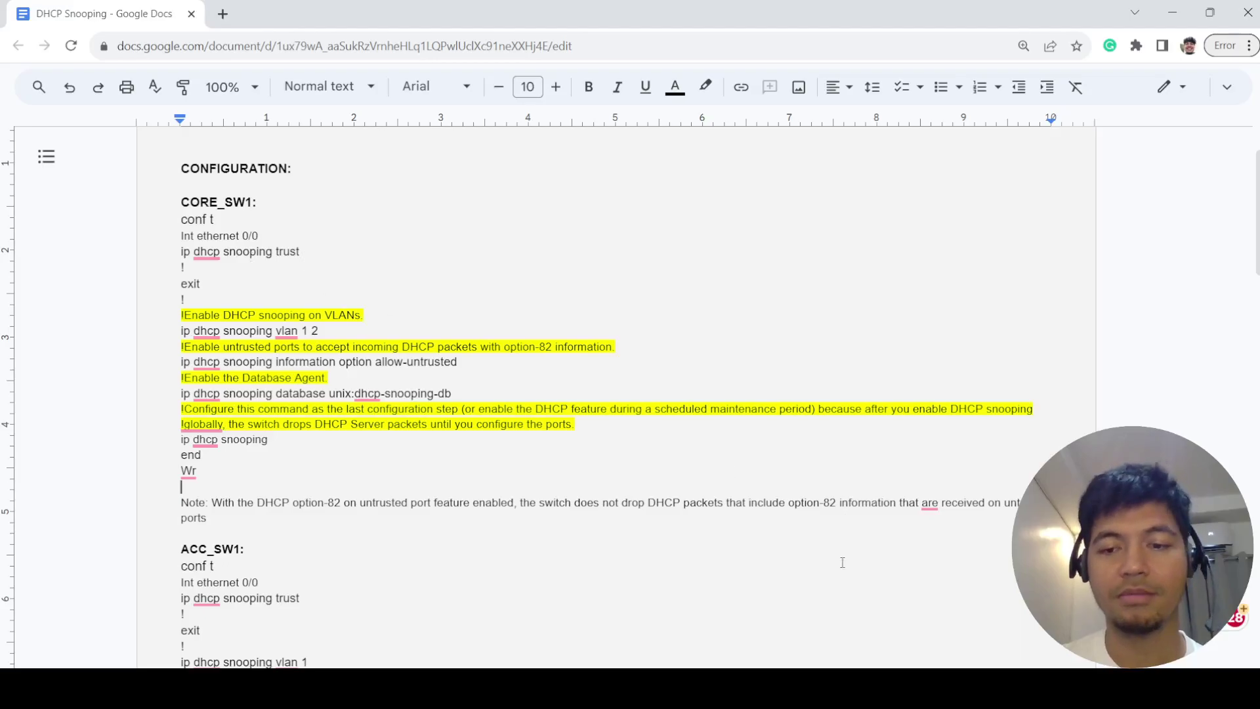
key("alt+Tab")
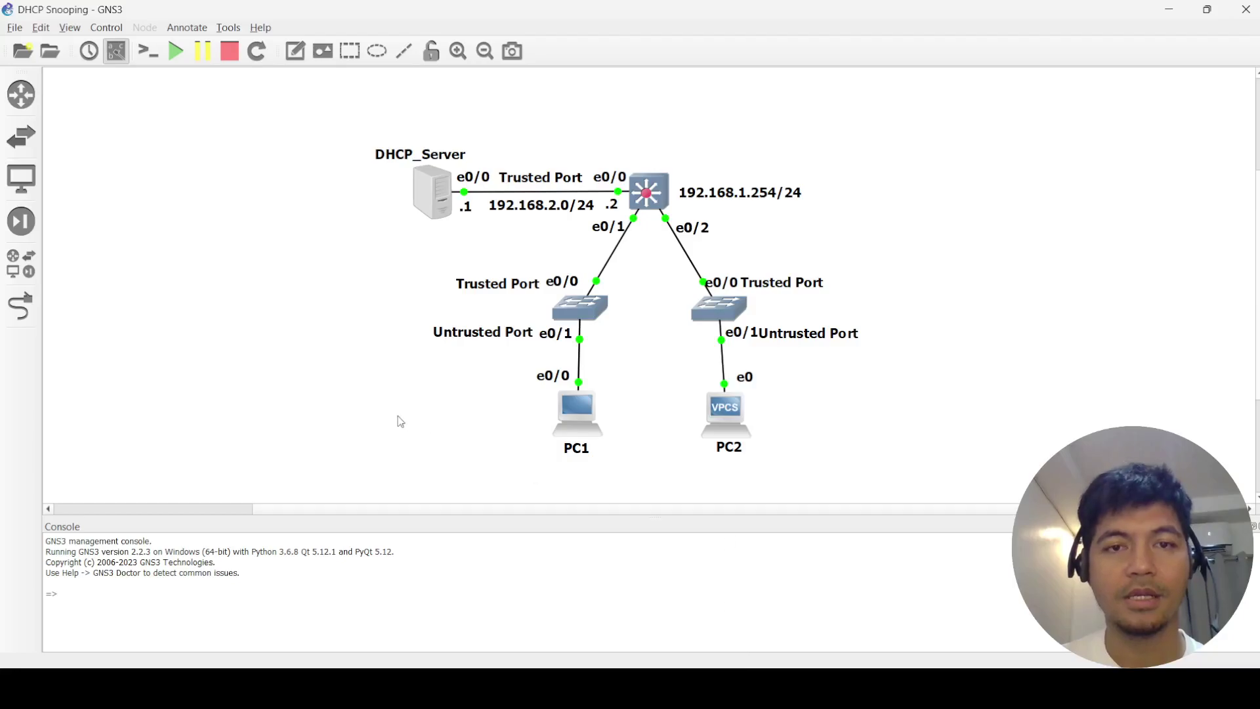
- In the notes, dismiss the spelling card and review the ip dhcp snooping command lines and option-82 comment
key("alt+Tab")
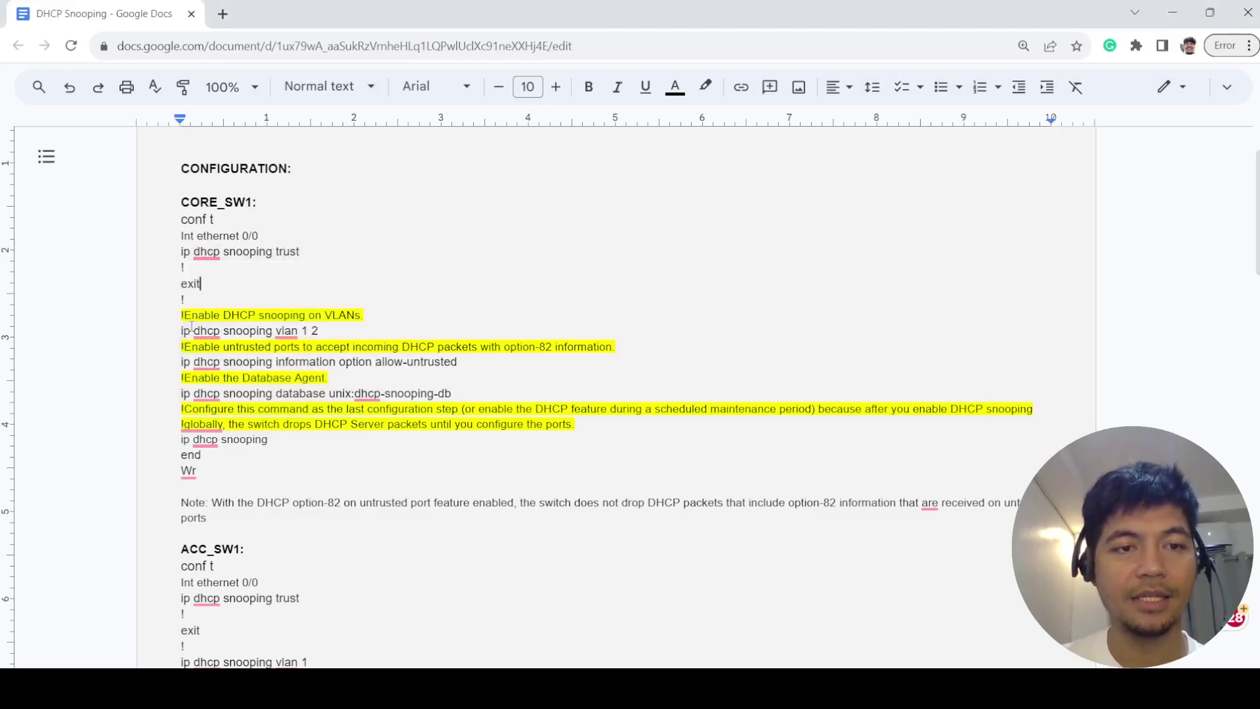
mouse_move(219, 338)
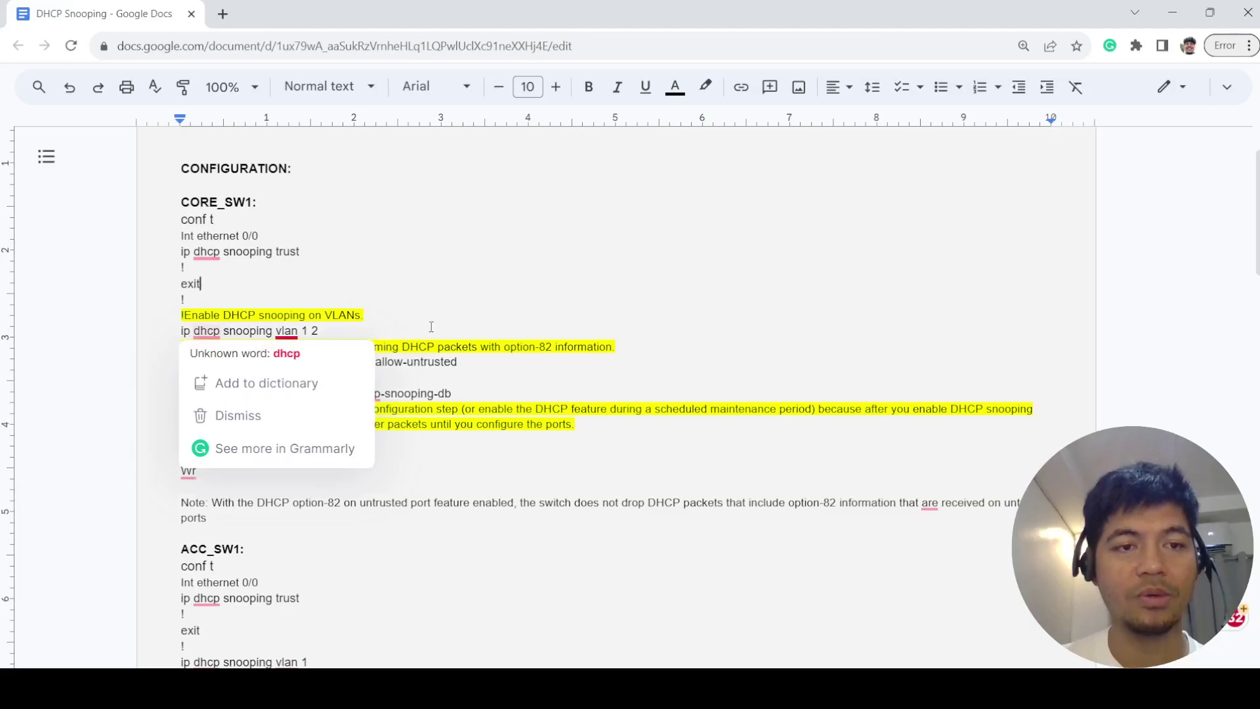
left_click(319, 332)
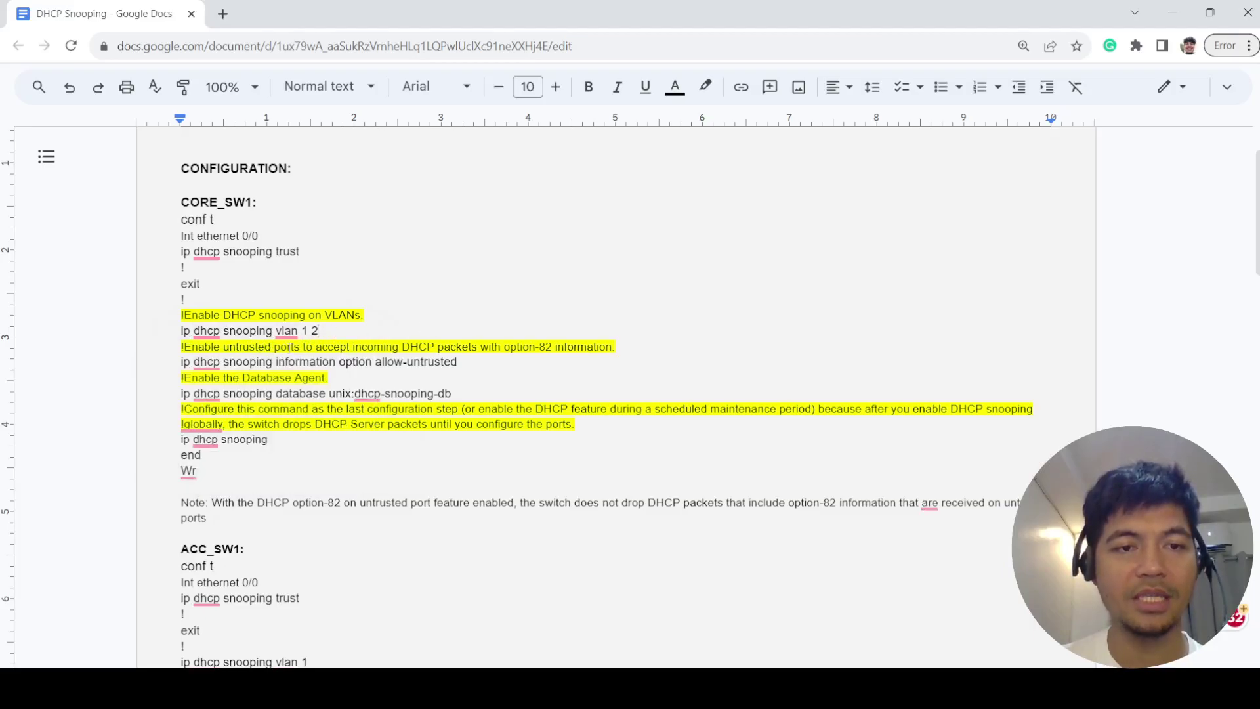
left_click_drag(319, 332, 158, 334)
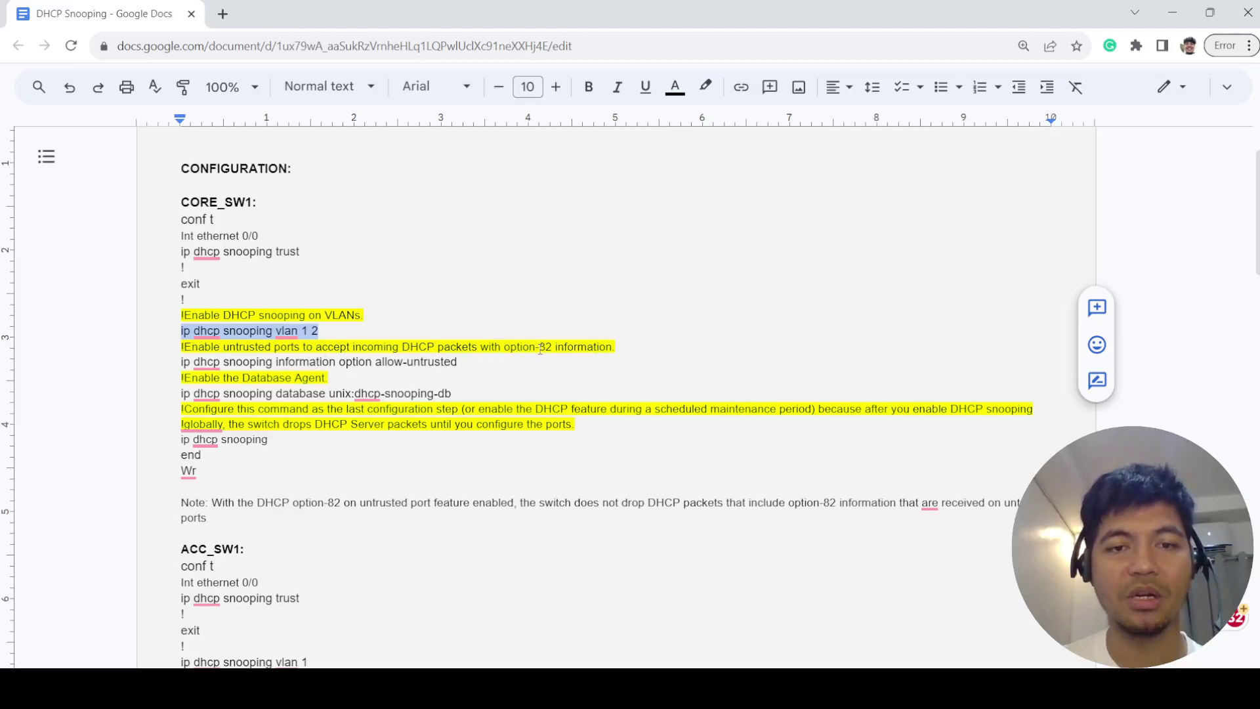
left_click_drag(556, 342, 503, 346)
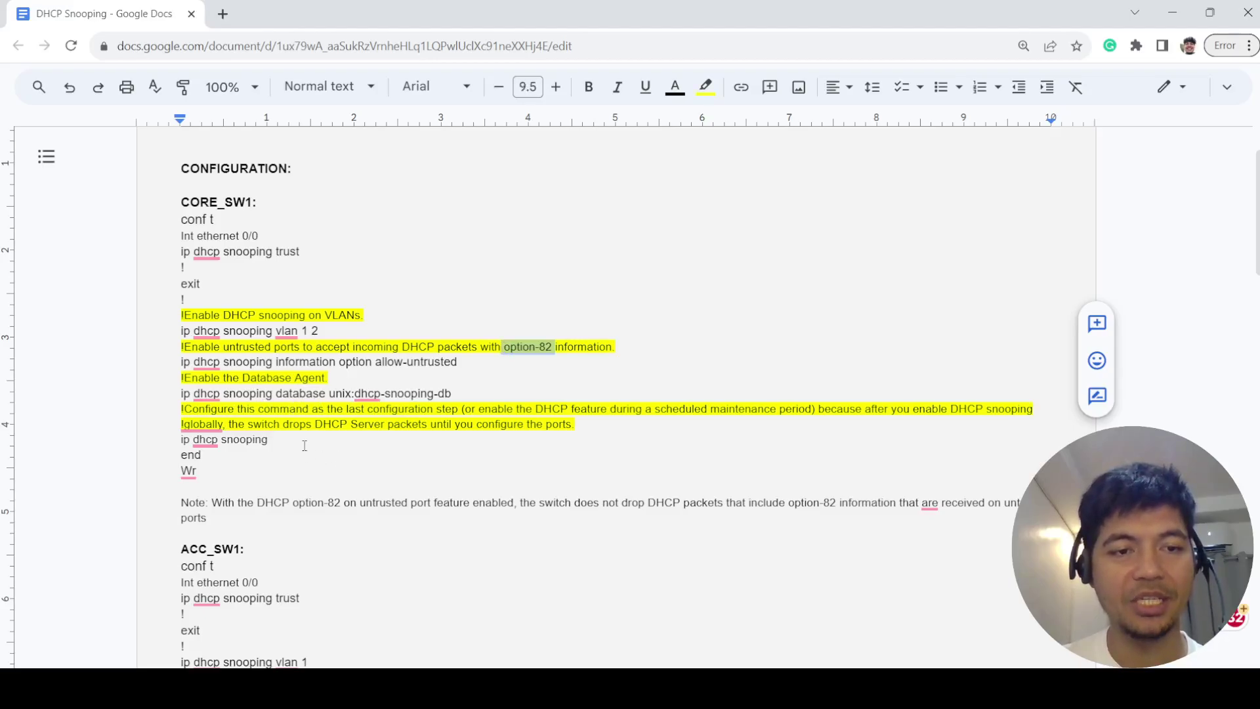
left_click_drag(282, 444, 175, 441)
left_click_drag(274, 442, 184, 442)
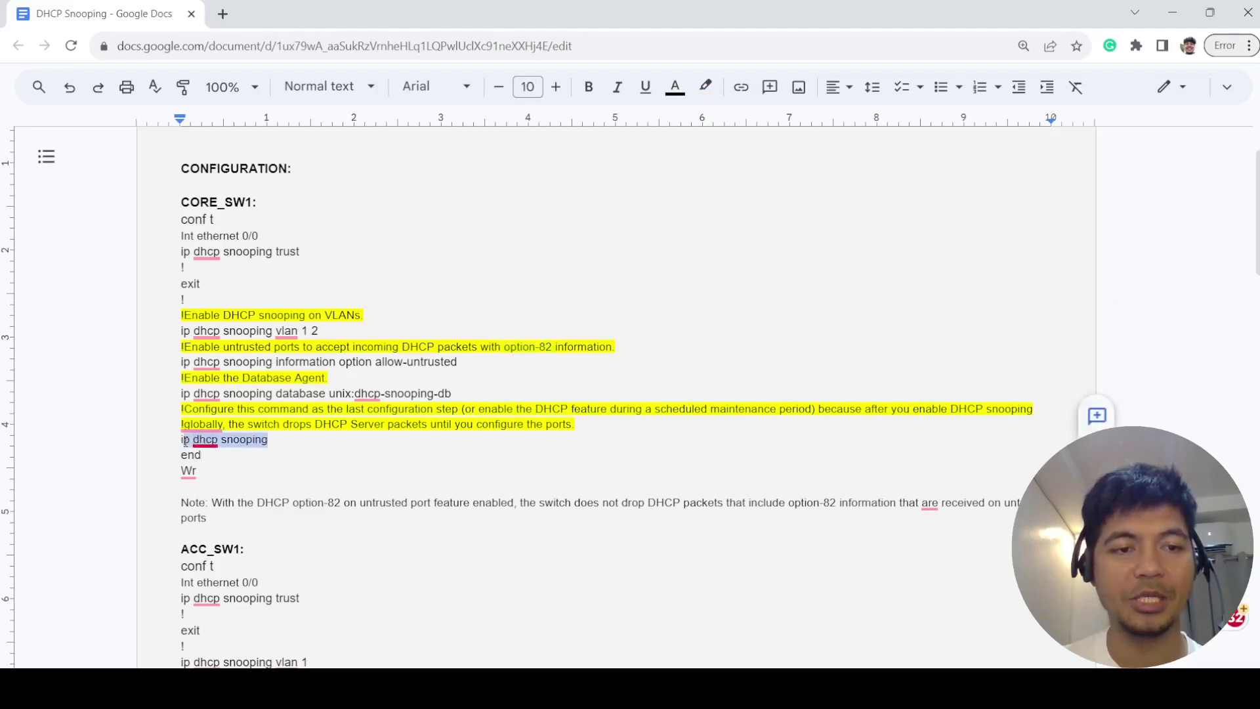
left_click(236, 454)
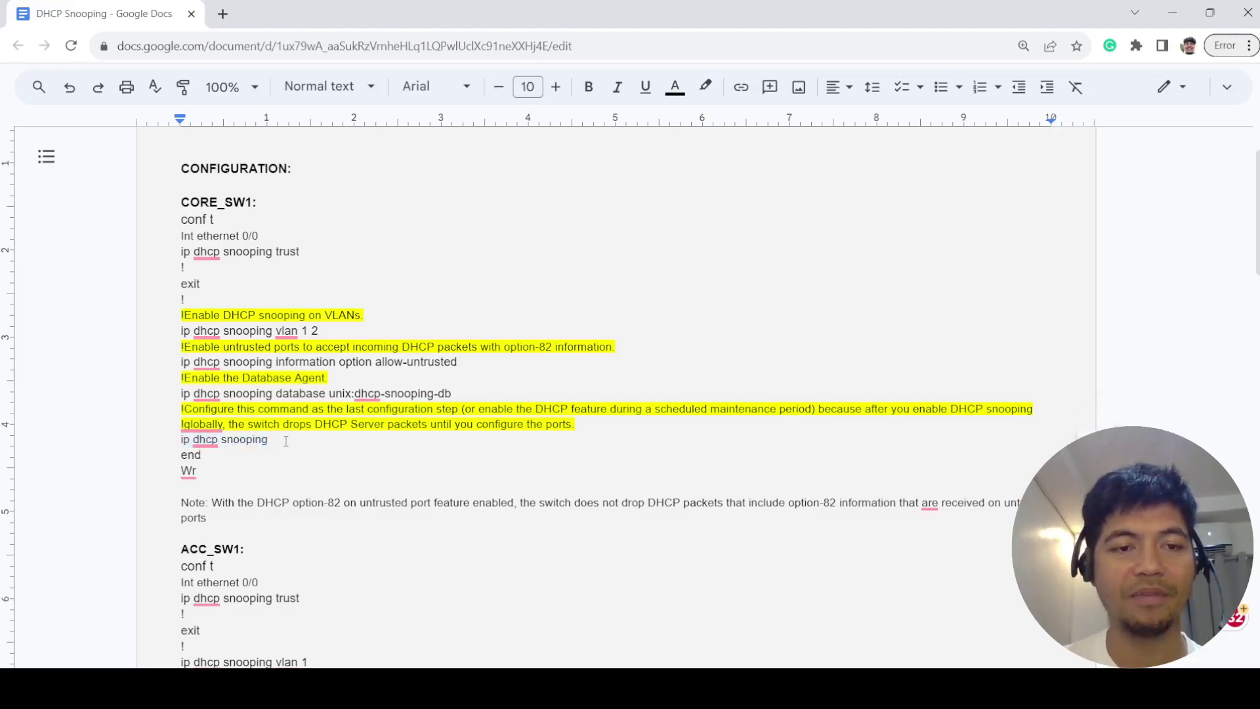
left_click_drag(286, 440, 182, 440)
scroll(216, 416, "down", 1)
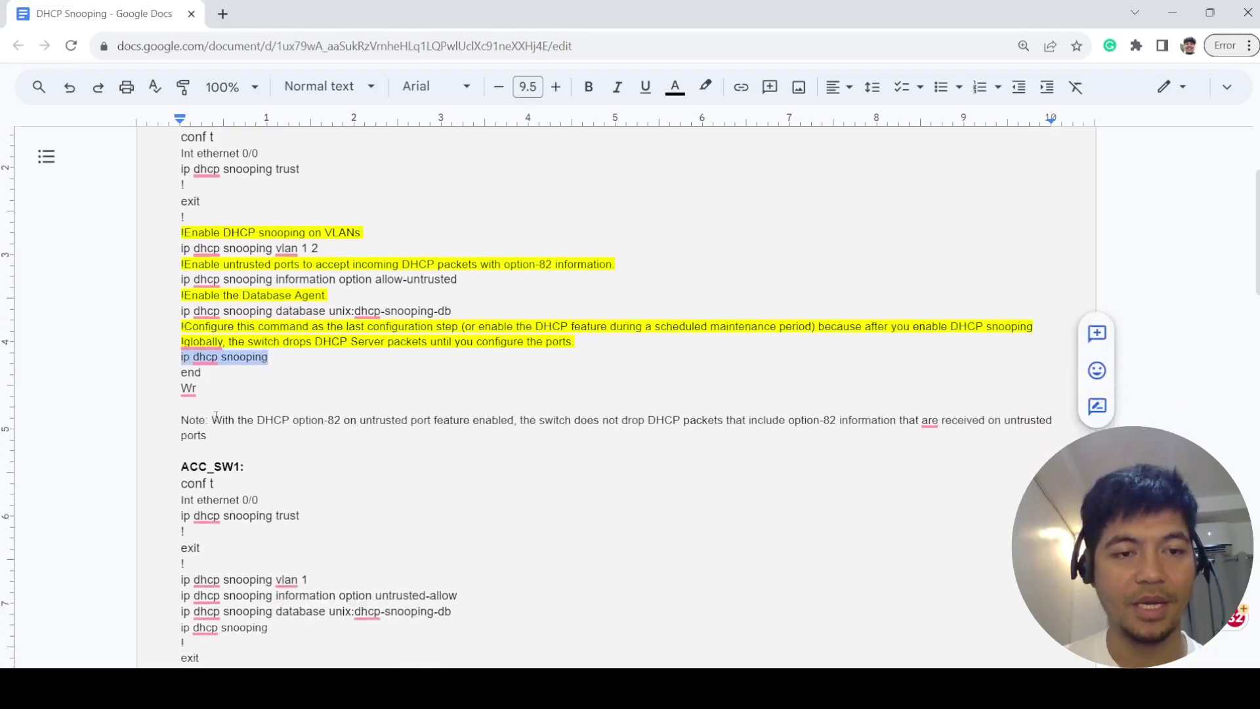
- Tidy the blank line after Wr and select the whole Note paragraph
left_click(217, 405)
key("BackSpace")
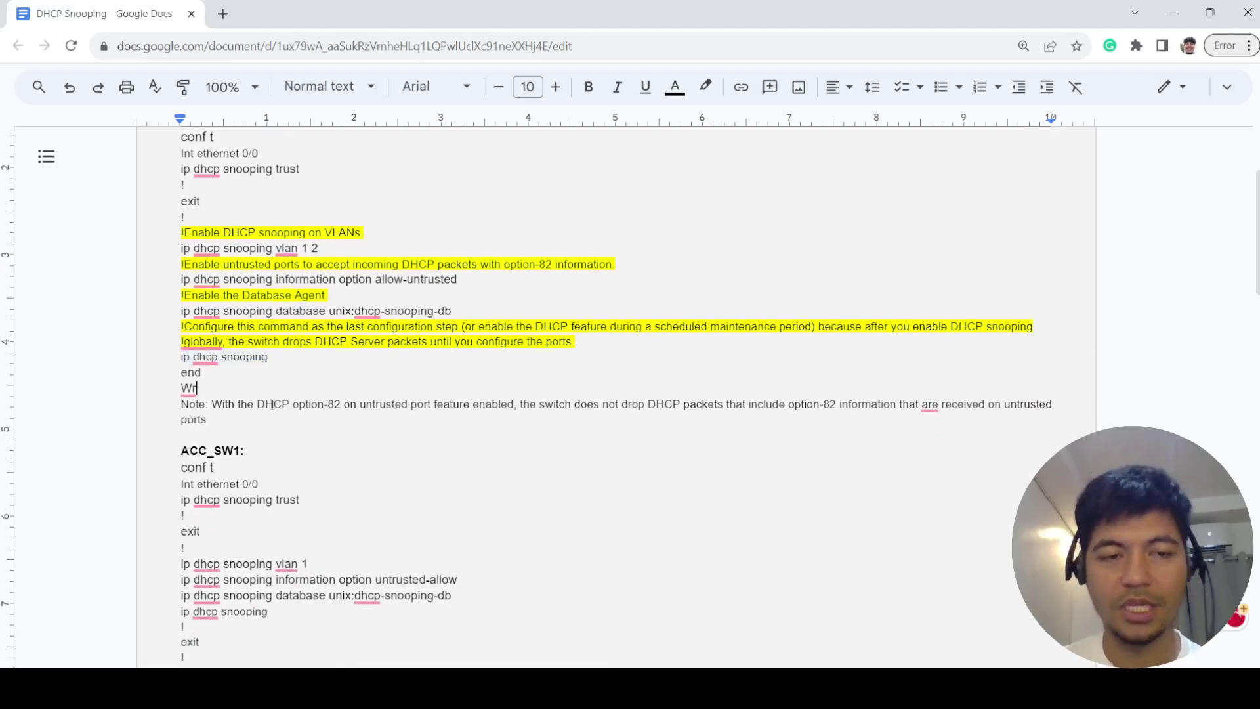
key("Return")
triple_click(340, 428)
- Bold the Note paragraph, then unbold the sentence after 'Note:' so only the label stays bold
key("ctrl+b")
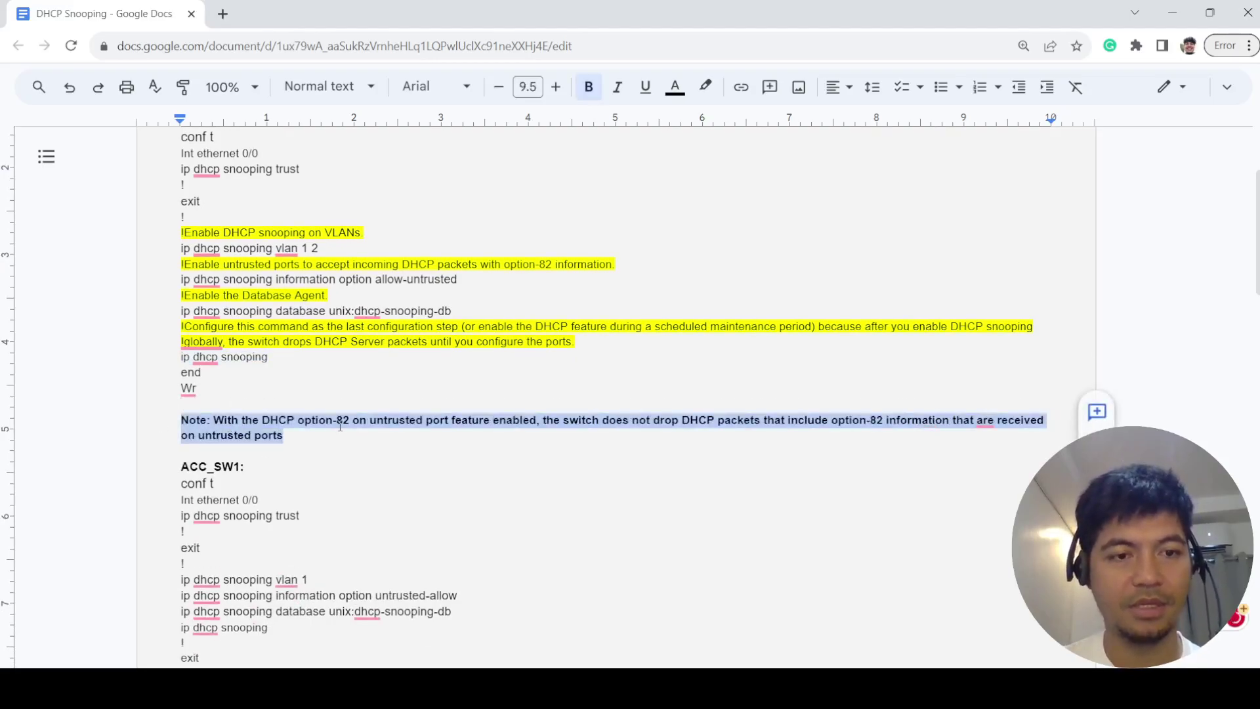
left_click(337, 421)
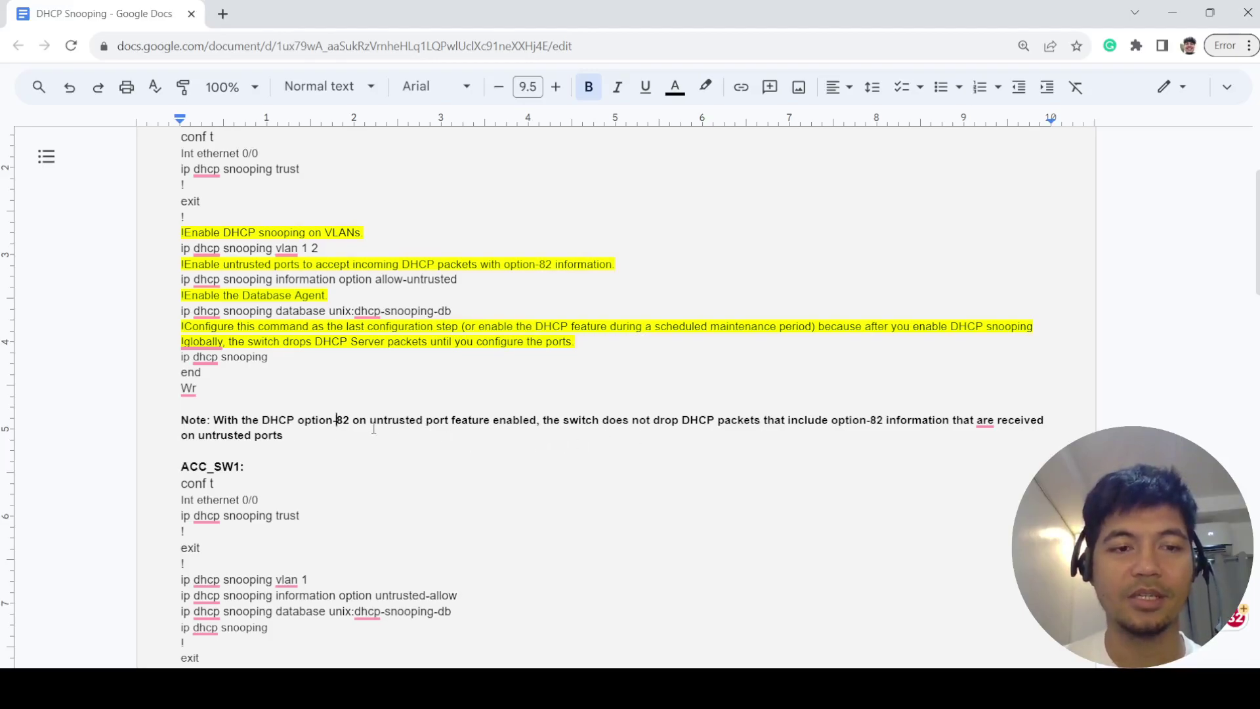
left_click_drag(297, 436, 214, 425)
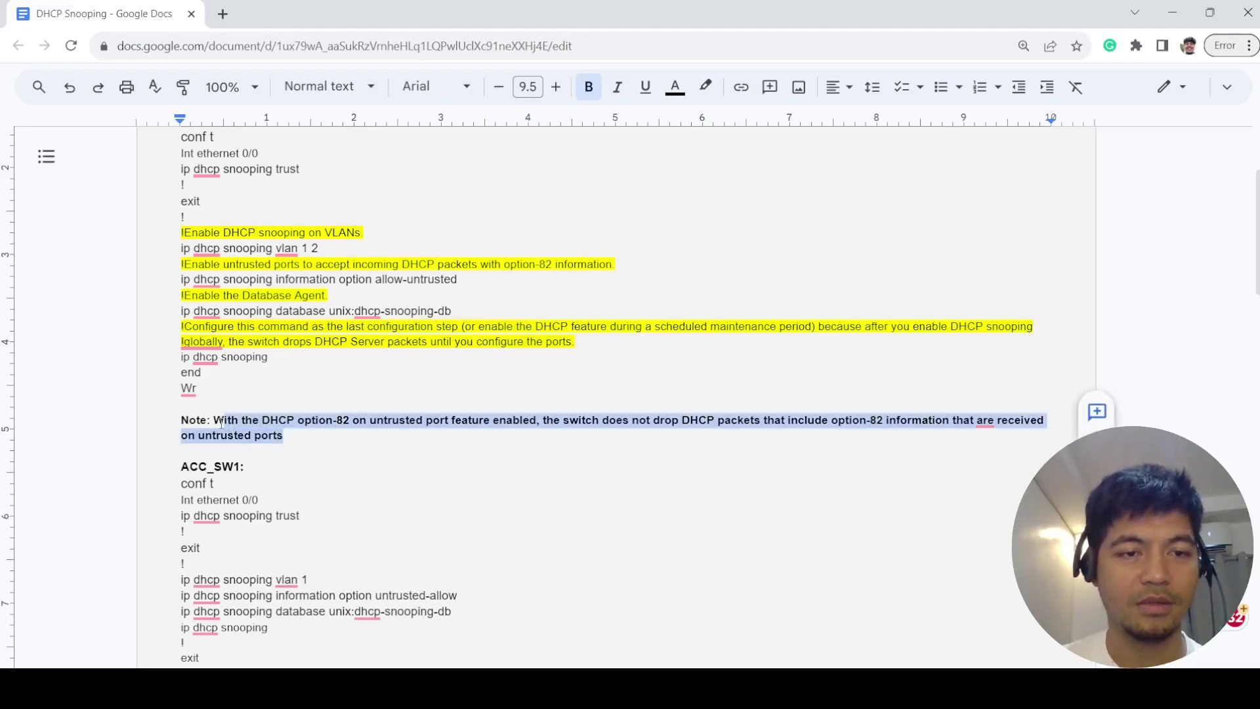
key("ctrl+b")
left_click(427, 424)
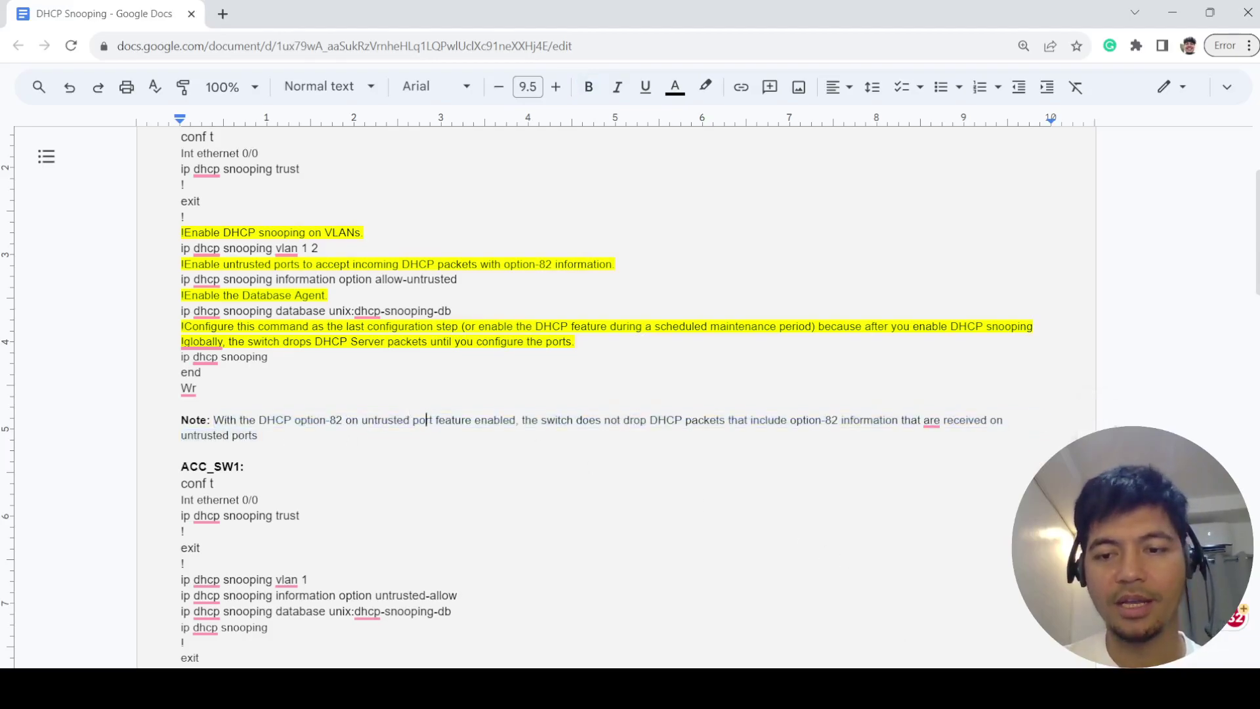
- Paste the CORE_SW1 commands from conf t through trust into the CORE_SW1 console and exit interface mode
key("alt+Tab")
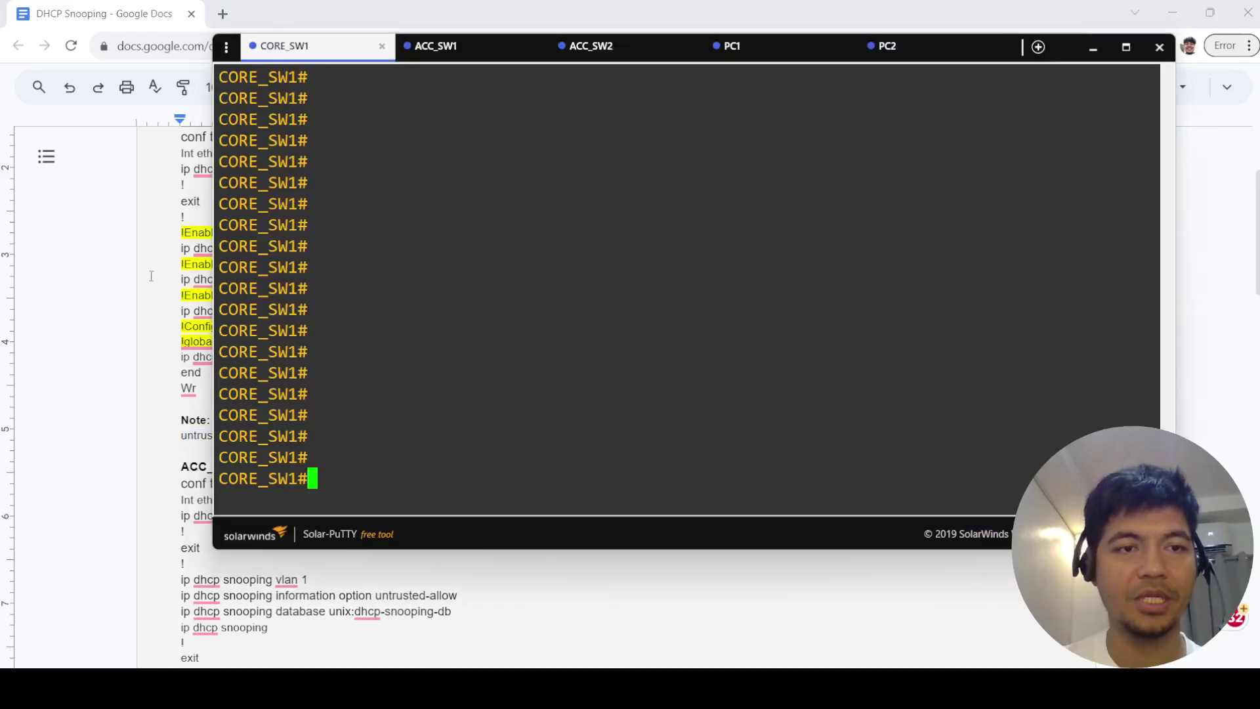
key("alt+Tab")
scroll(332, 342, "up", 3)
left_click_drag(329, 342, 182, 301)
key("ctrl+c")
key("alt+Tab")
right_click(489, 360)
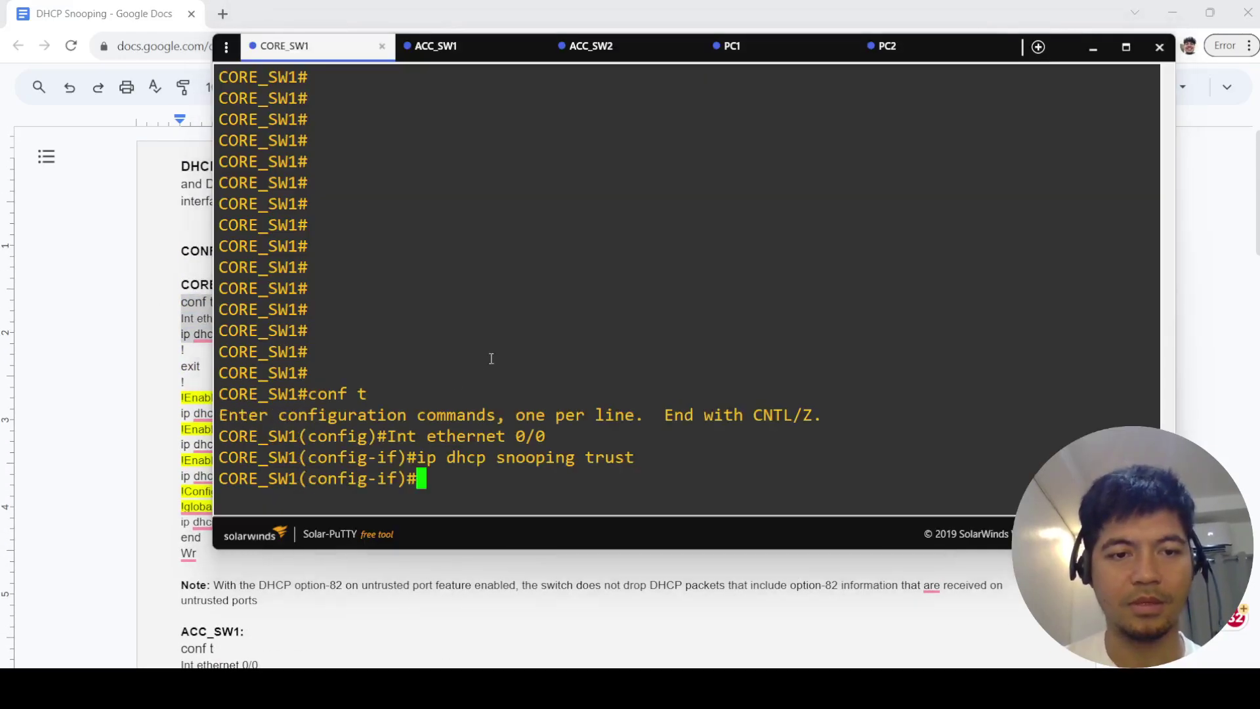
key("Return")
type("exit")
key("Return")
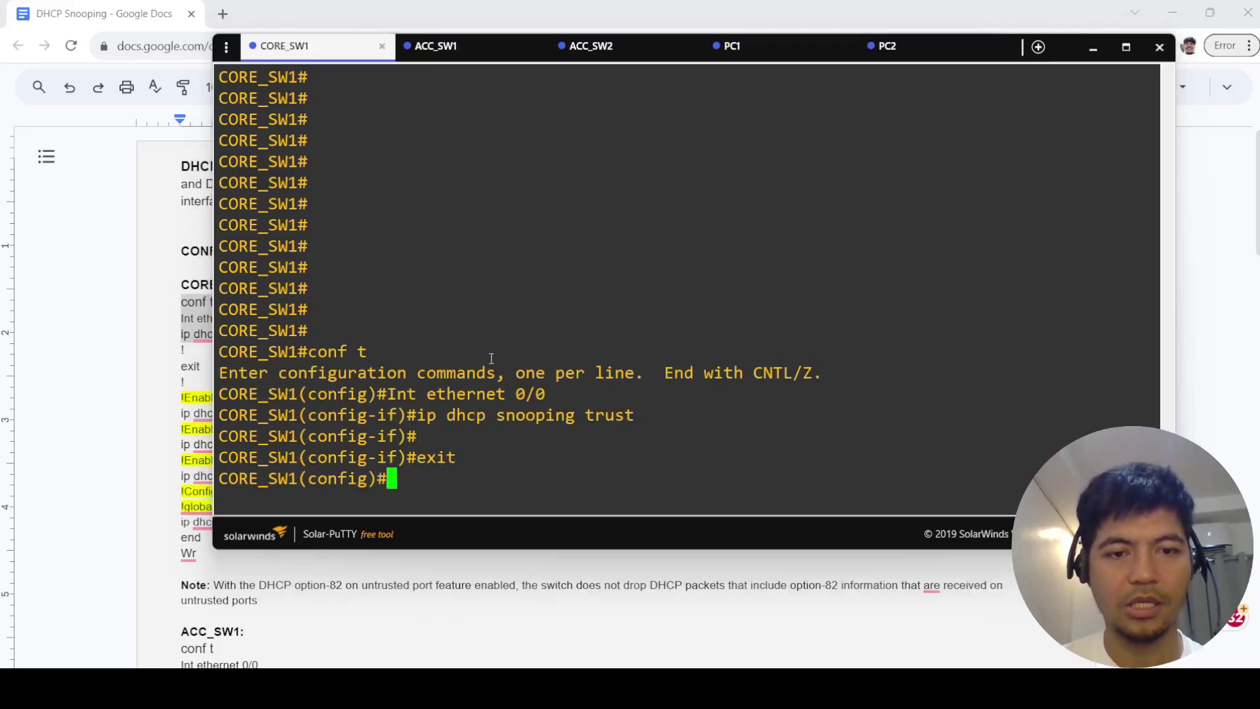
- Paste the VLAN and global ip dhcp snooping commands into CORE_SW1, then end and wr to save
left_click(433, 556)
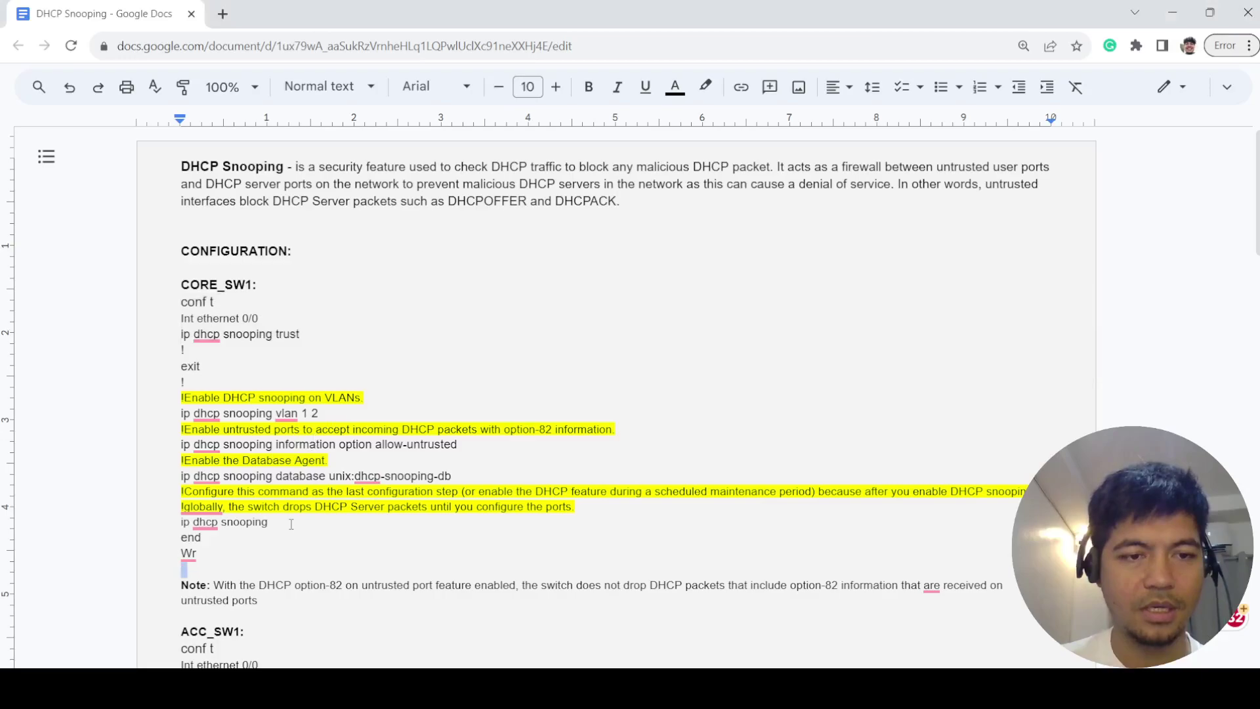
left_click_drag(291, 523, 152, 399)
key("ctrl+c")
key("alt+Tab")
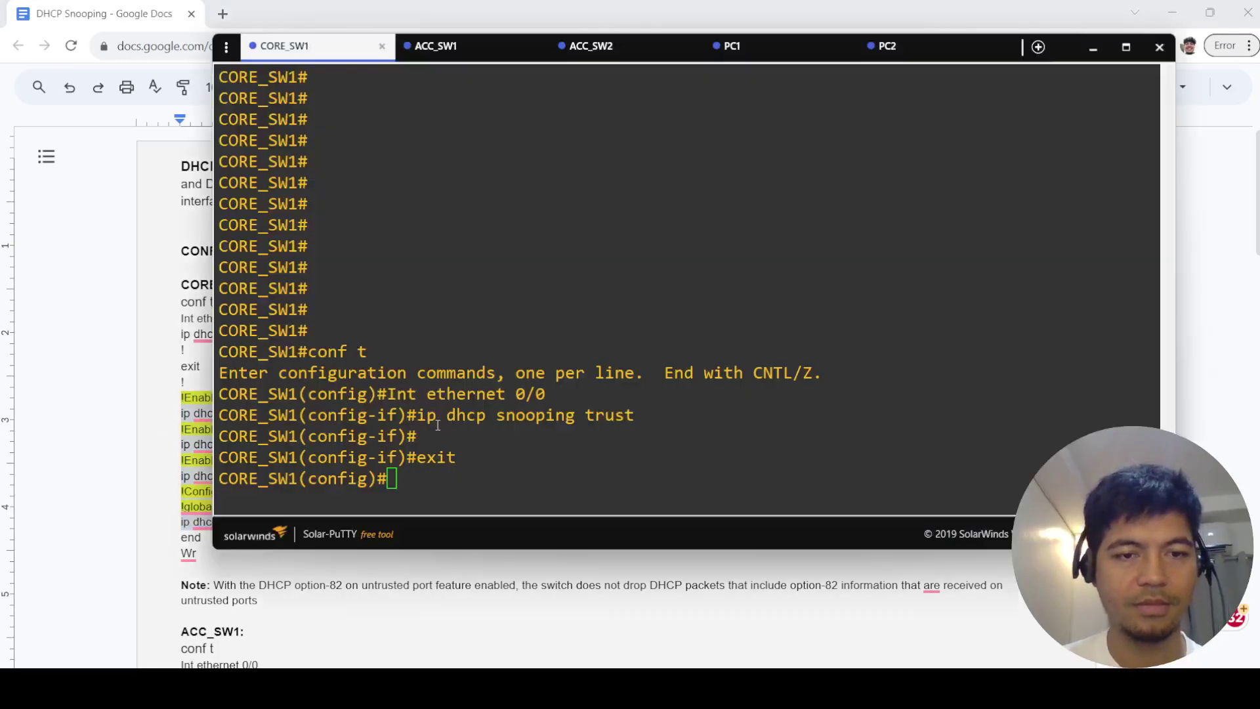
right_click(467, 412)
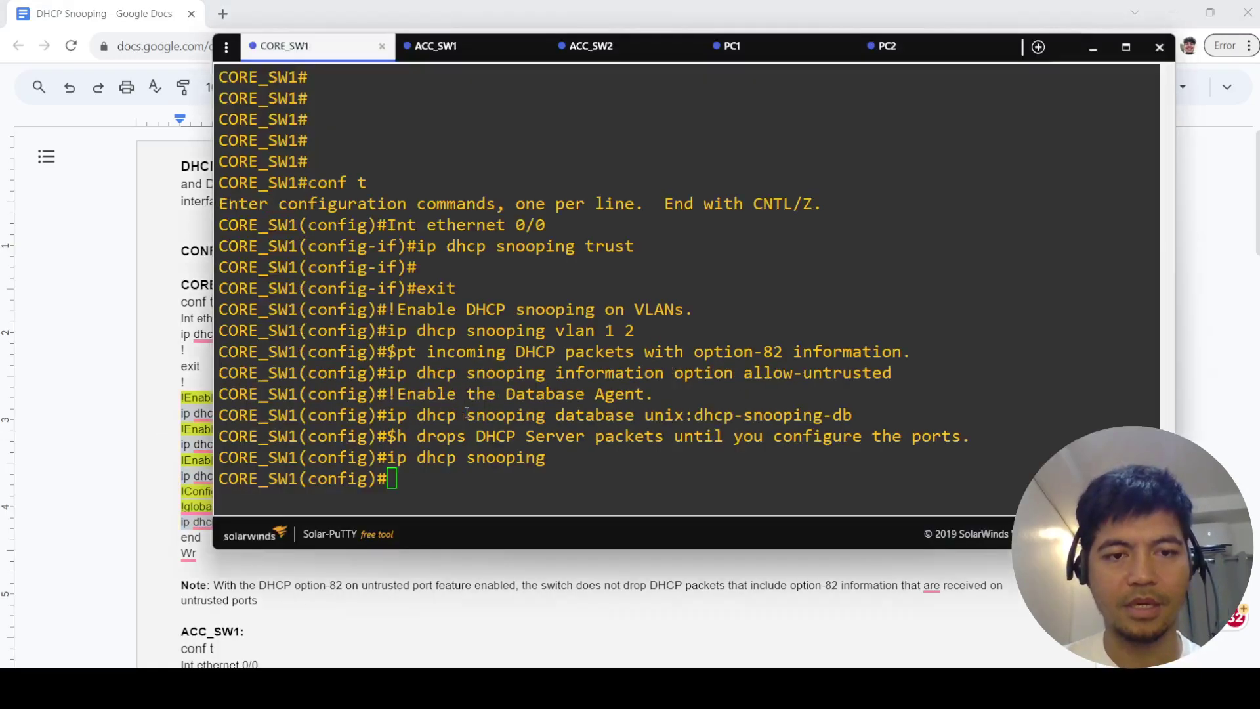
type("end")
key("Return")
type("wr")
key("Return")
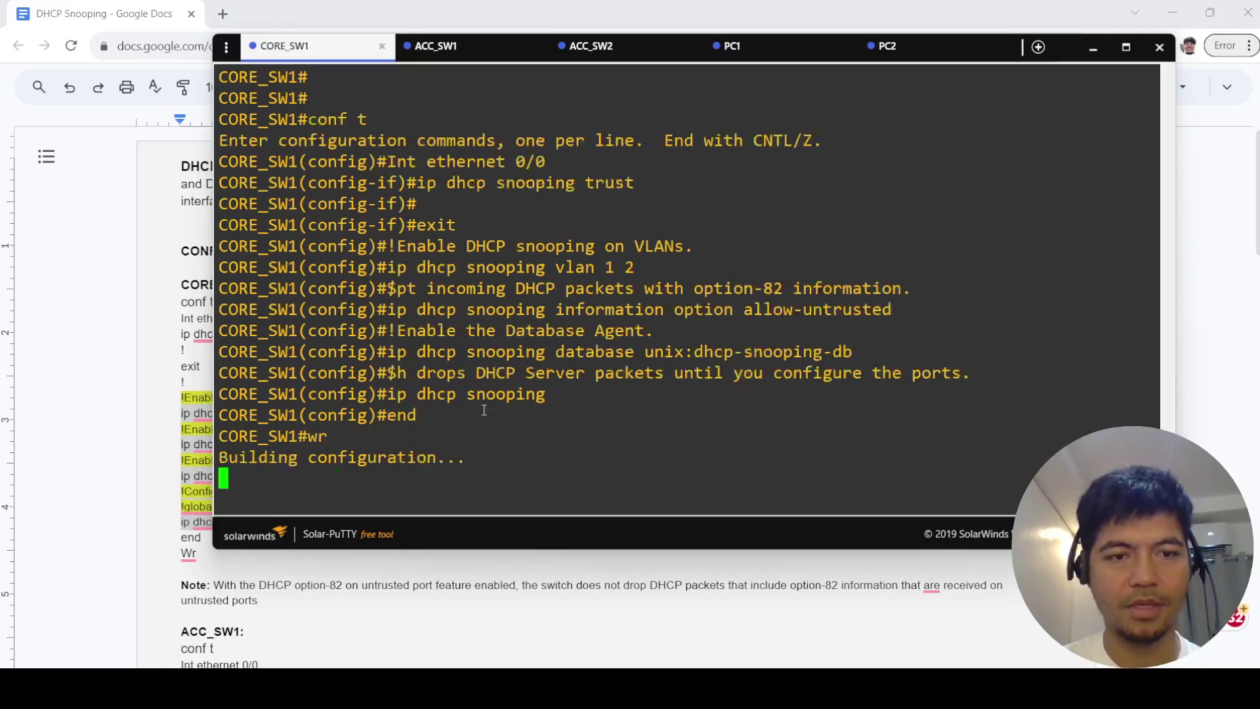
key("alt+Tab")
- Select the ACC_SW1 trust-port commands in the notes
scroll(510, 553, "down", 4)
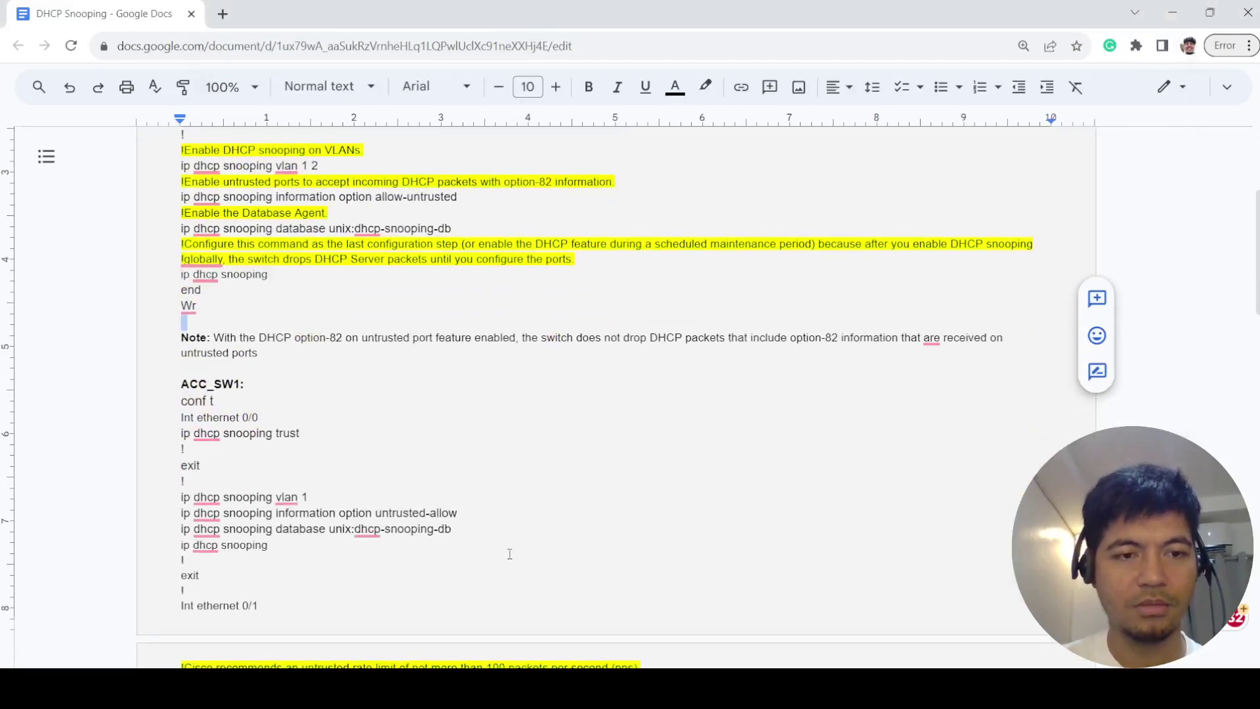
scroll(366, 473, "down", 1)
left_click_drag(332, 356, 155, 327)
key("alt+Tab")
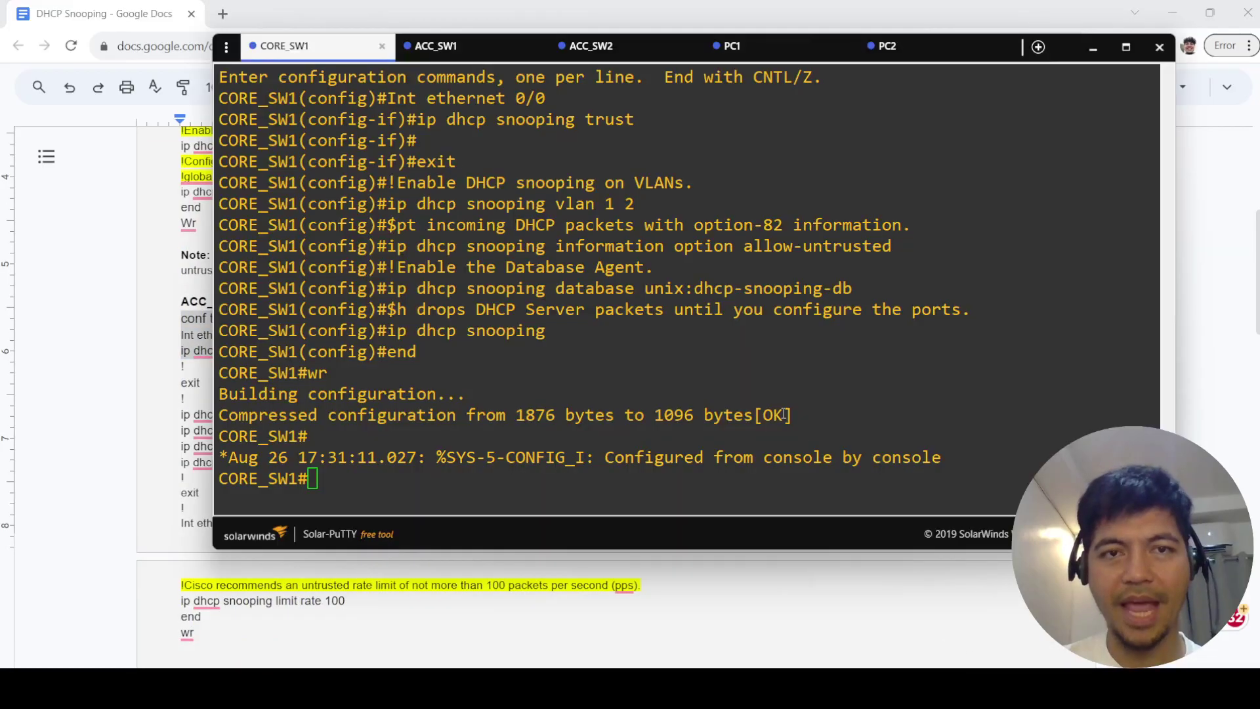
- On ACC_SW1, paste the trust-port commands and the four ip dhcp snooping lines from the notes
left_click(453, 45)
right_click(554, 285)
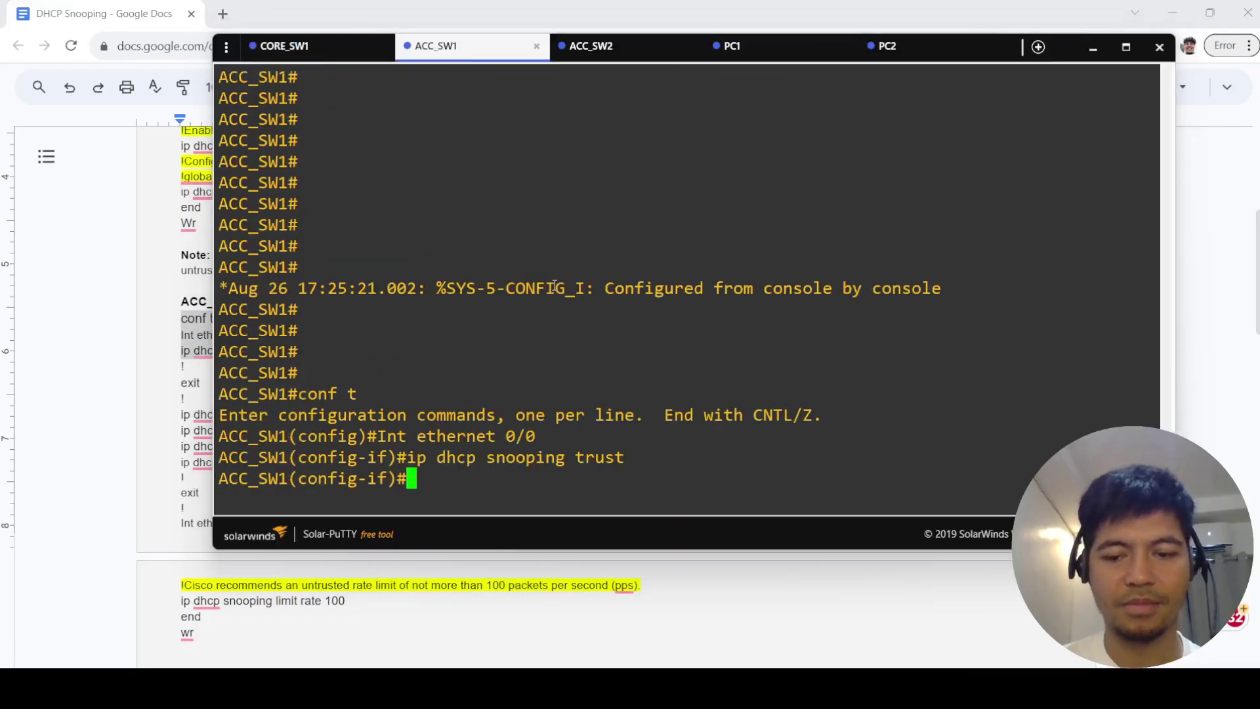
type("exit")
key("Return")
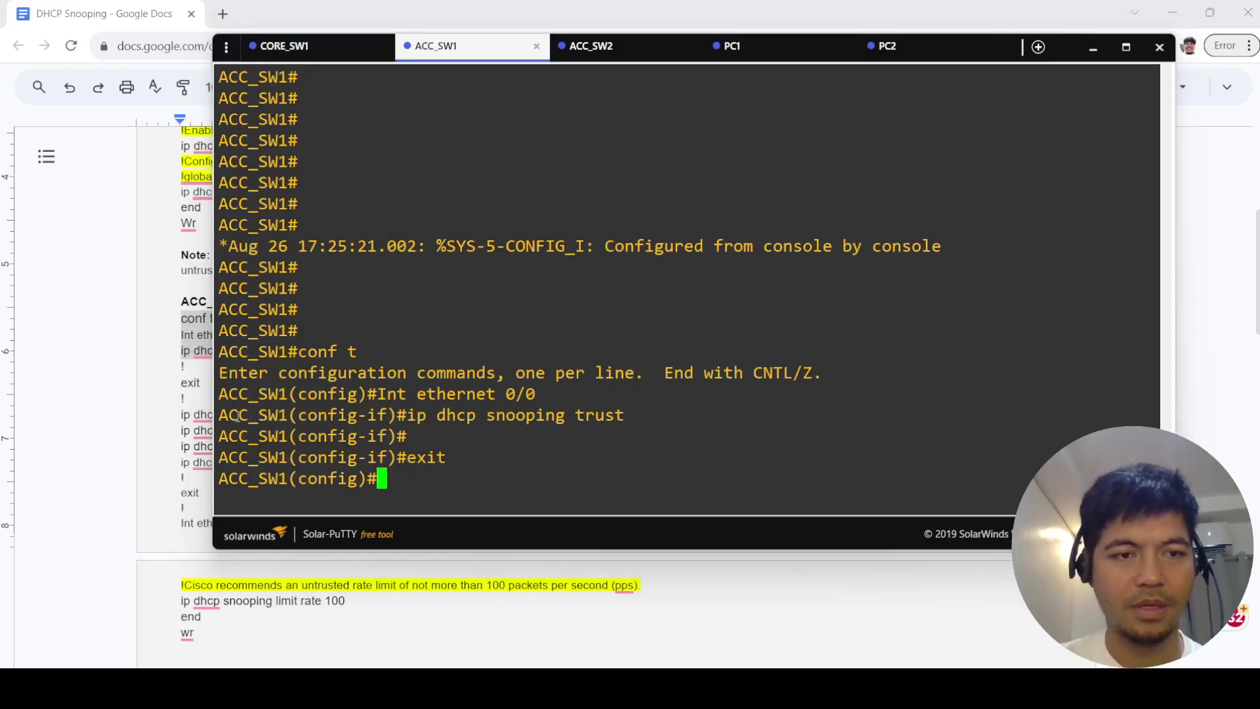
key("alt+Tab")
left_click_drag(269, 463, 181, 414)
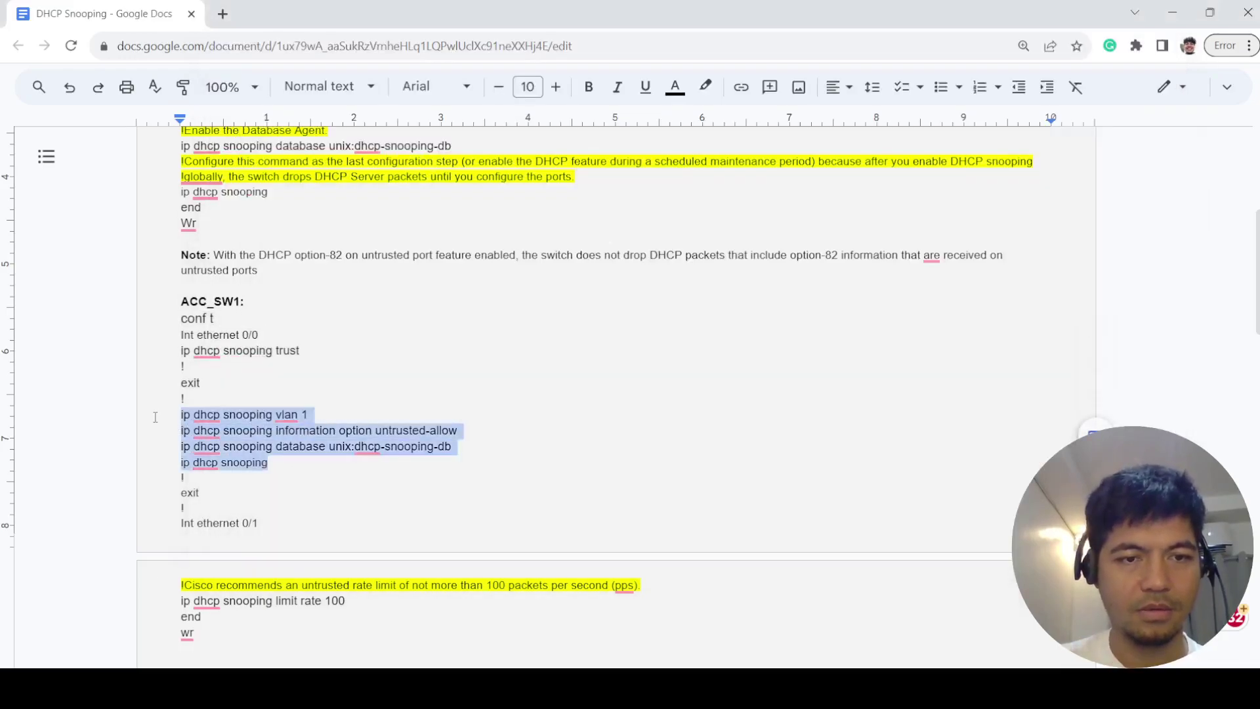
key("ctrl+c")
key("alt+Tab")
right_click(643, 413)
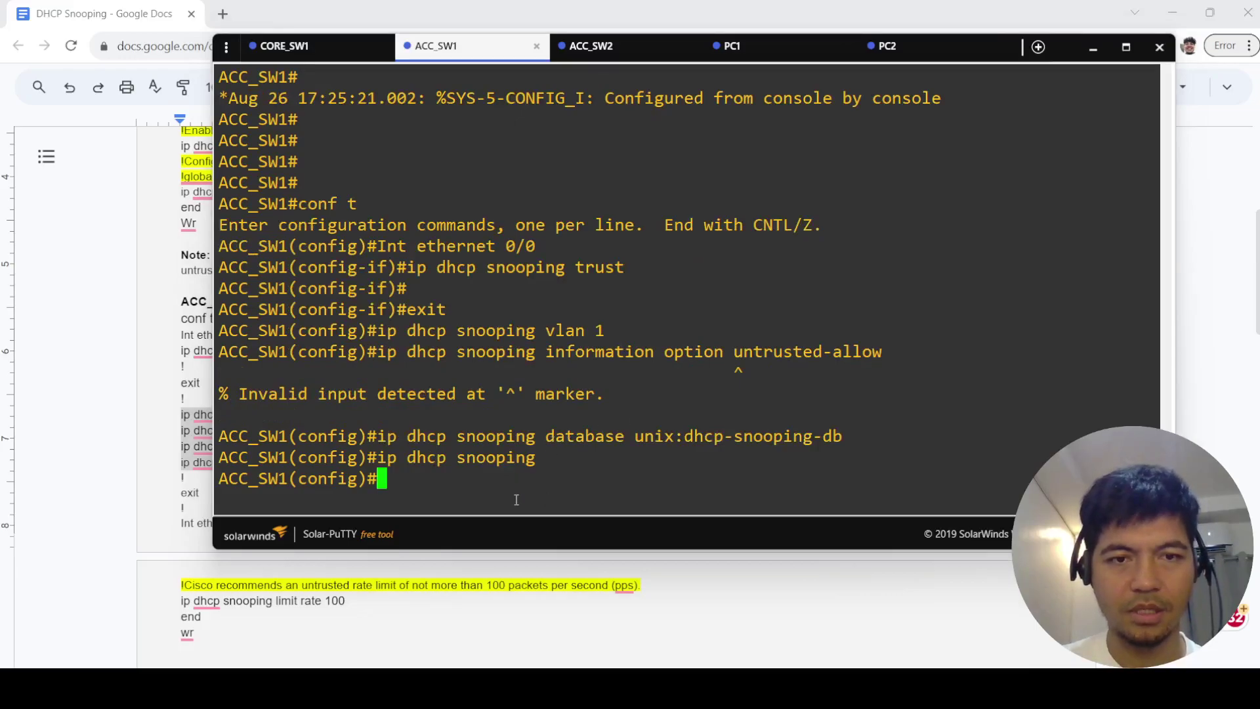
- Paste and run the notes' untrusted-allow option-82 line on ACC_SW1, which the switch rejects
left_click(210, 493)
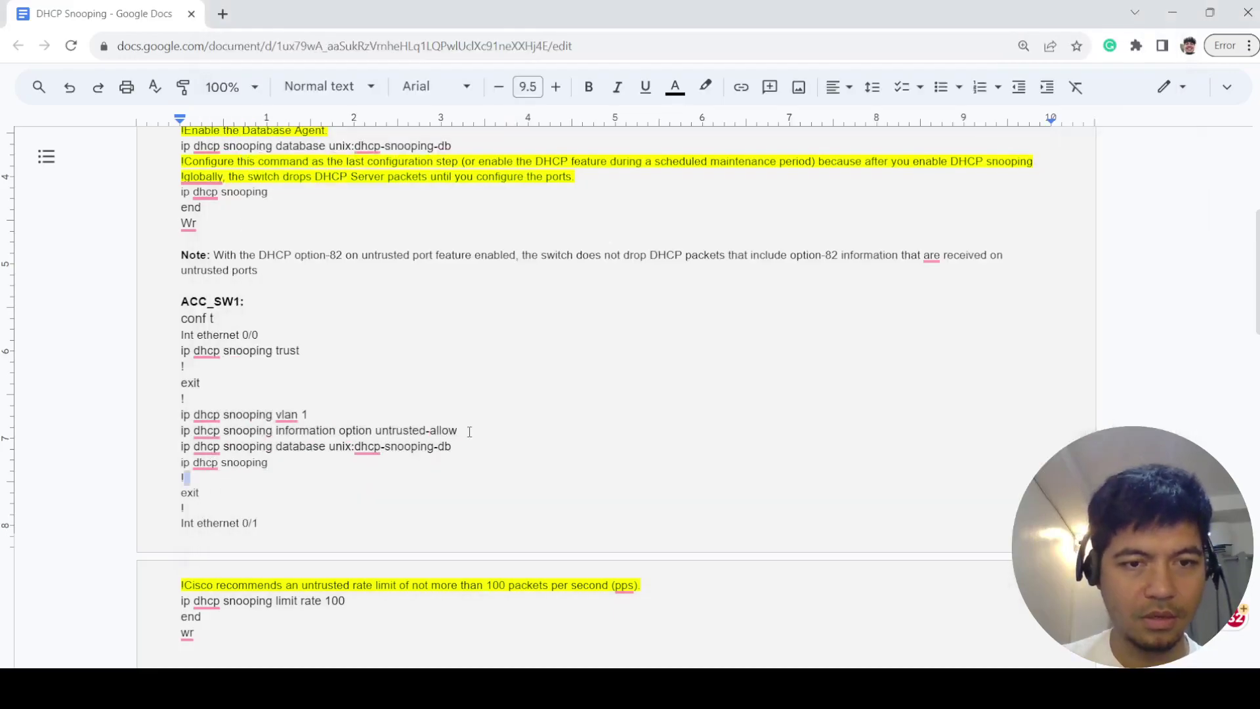
scroll(469, 431, "up", 3)
scroll(461, 435, "down", 3)
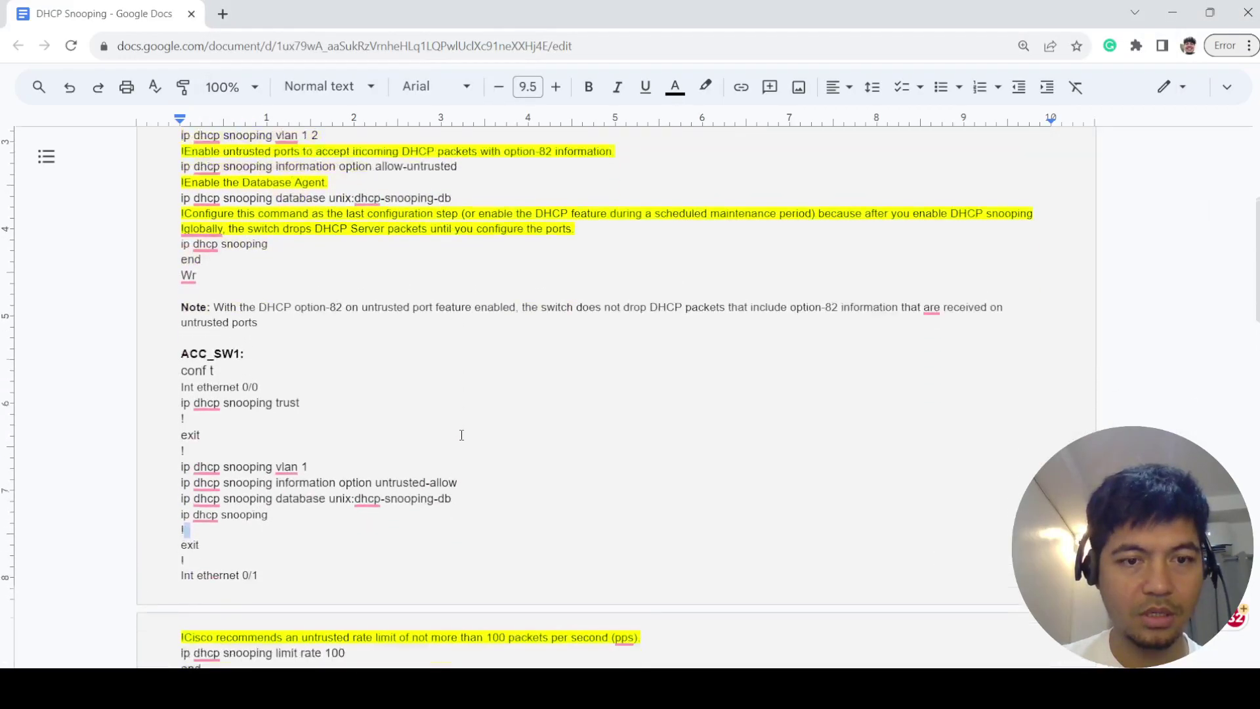
left_click_drag(470, 436, 180, 432)
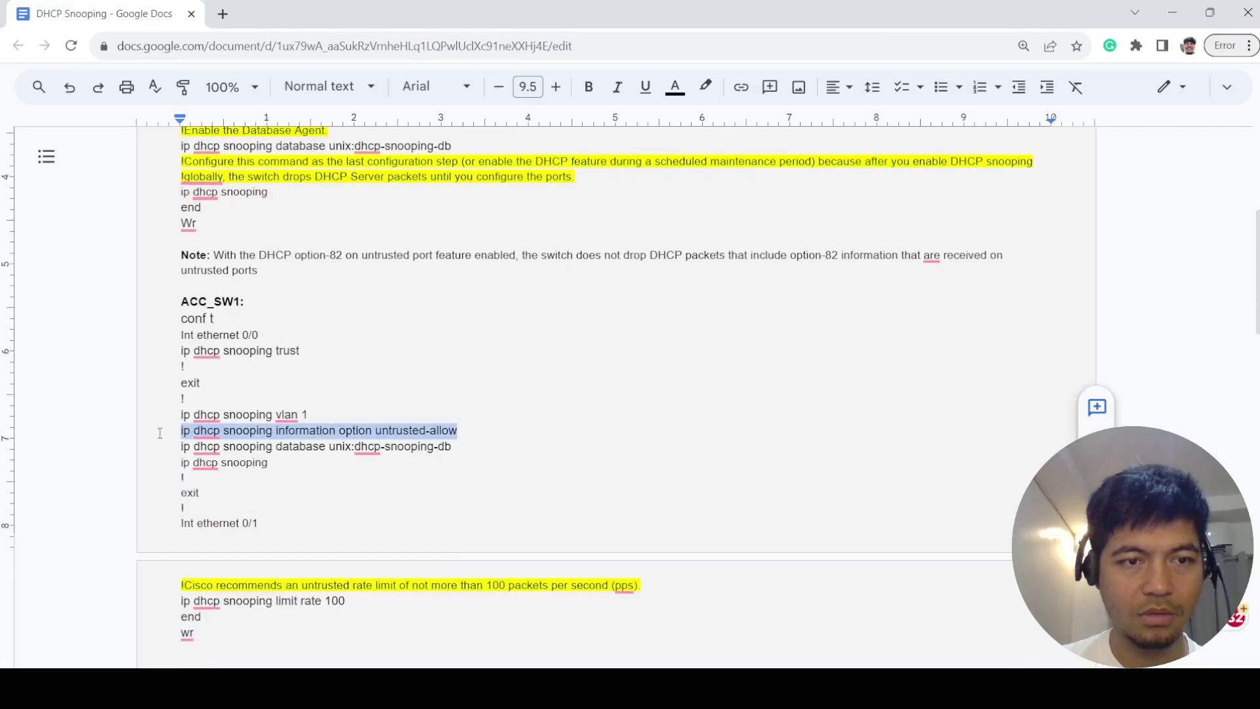
key("alt+Tab")
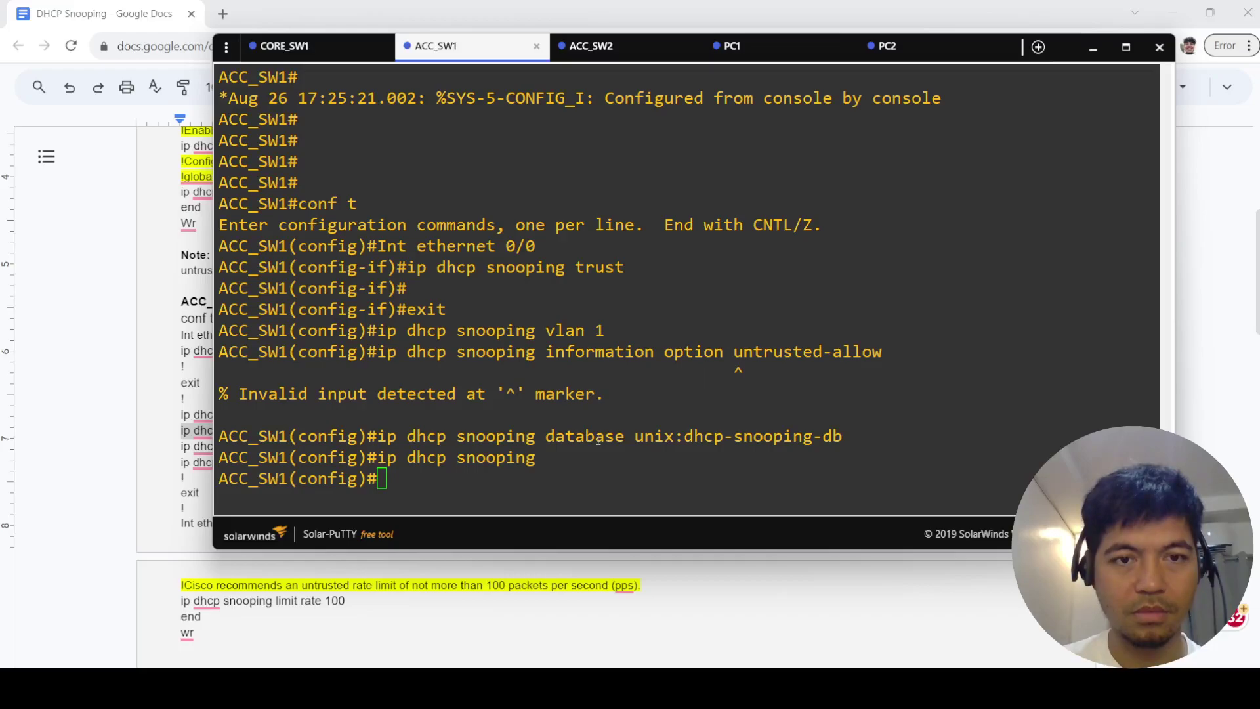
right_click(598, 439)
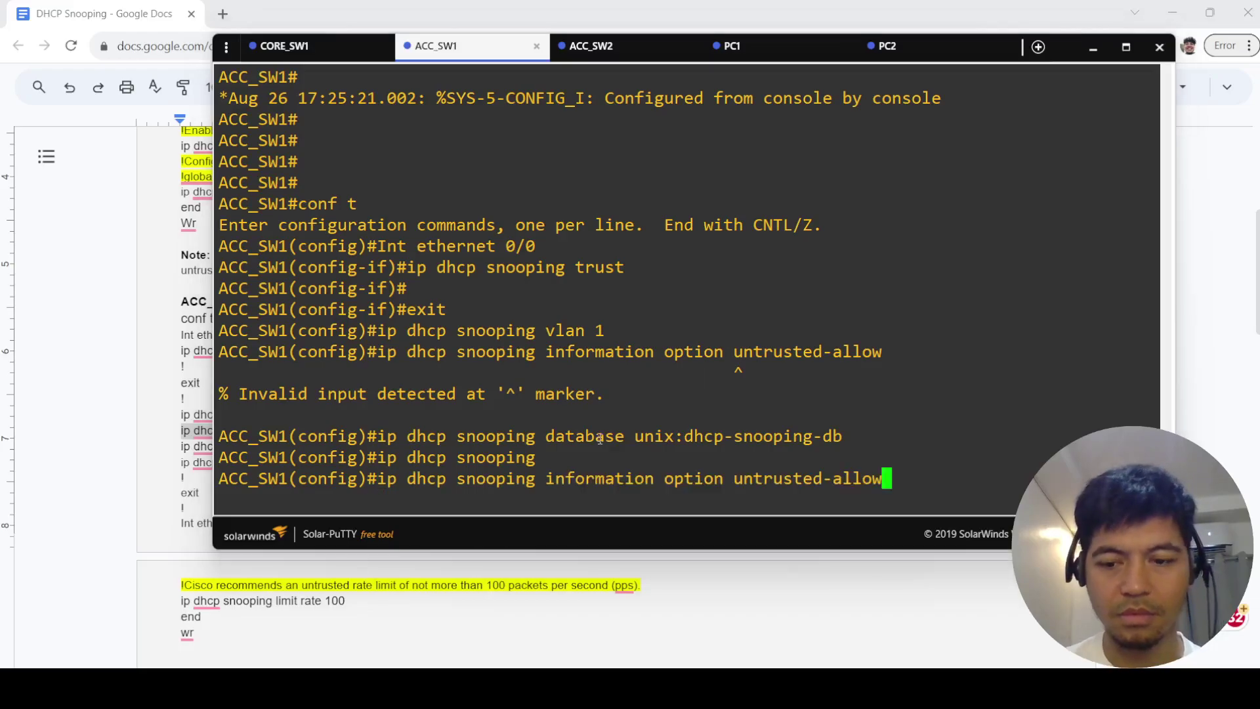
key("Return")
- Re-enter the option-82 command as allow-untrusted on ACC_SW1 using ? help and Tab completion
key("Up")
key("BackSpace")
key("BackSpace")
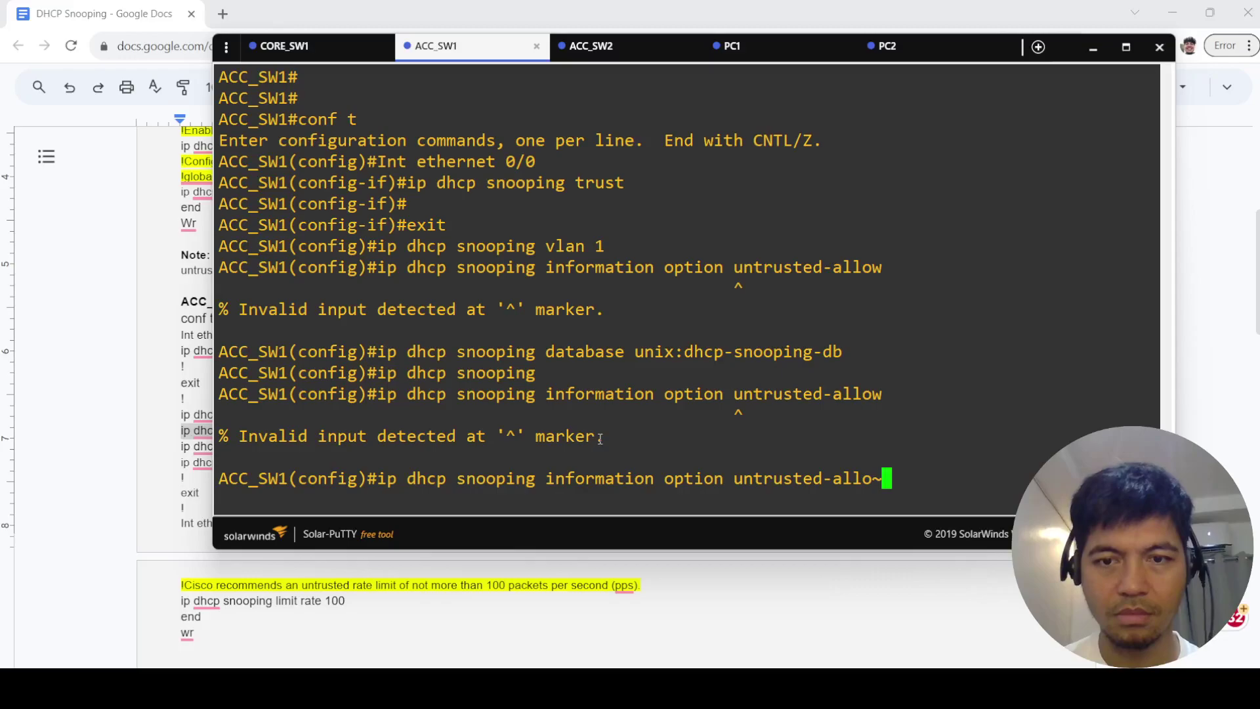
key("BackSpace")
key("BackSpace")
key("BackSpace")
key("BackSpace")
key("BackSpace")
key("BackSpace")
key("BackSpace")
key("BackSpace")
key("BackSpace")
key("BackSpace")
key("BackSpace")
key("BackSpace")
key("BackSpace")
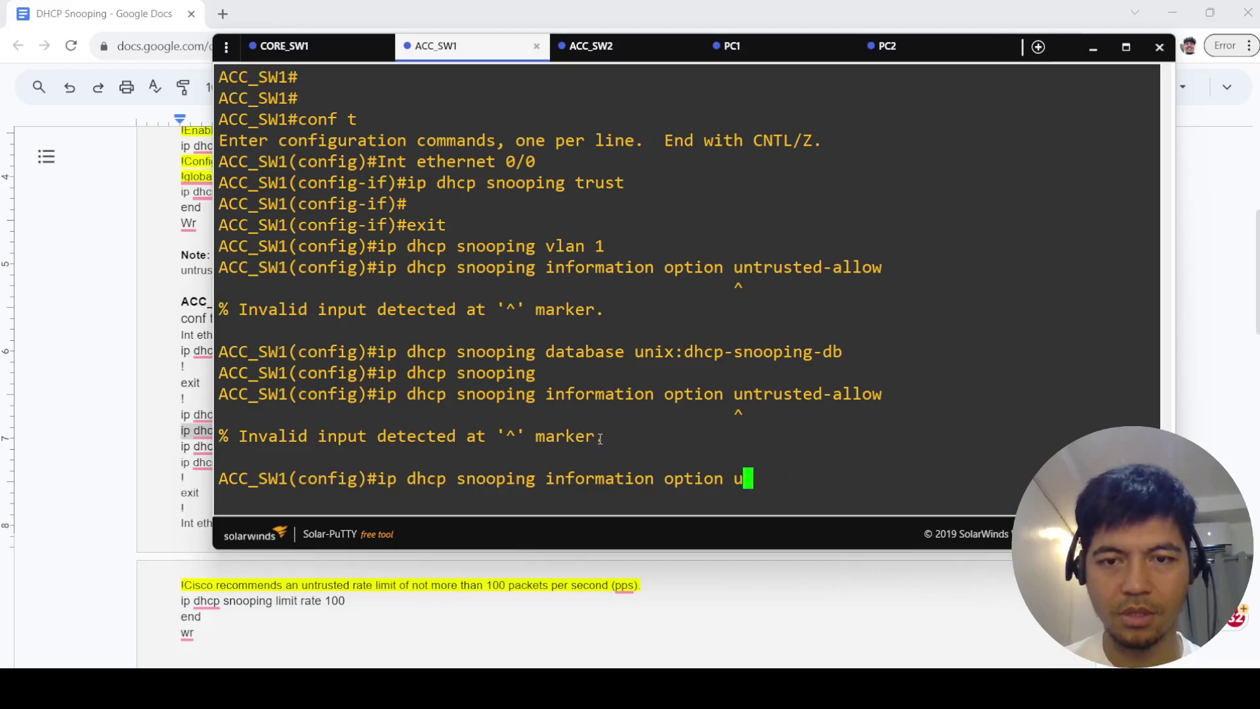
type("?")
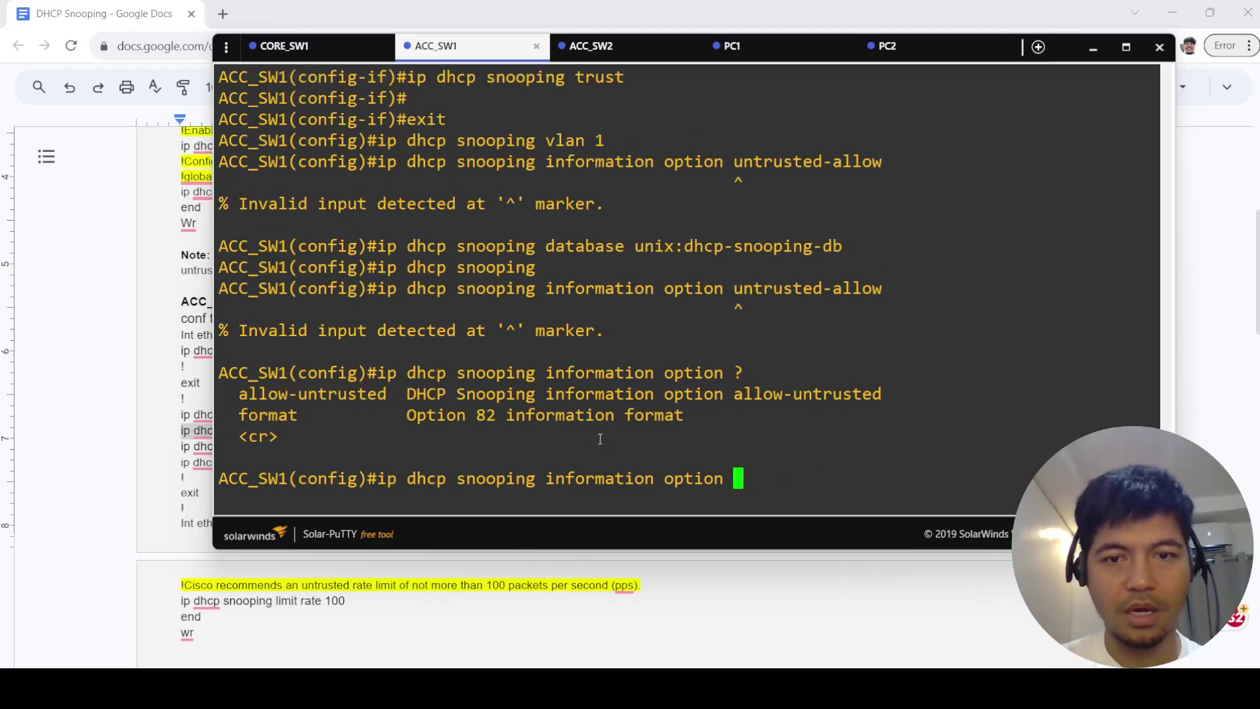
type("alo")
key("Tab")
key("BackSpace")
type("lo")
key("Tab")
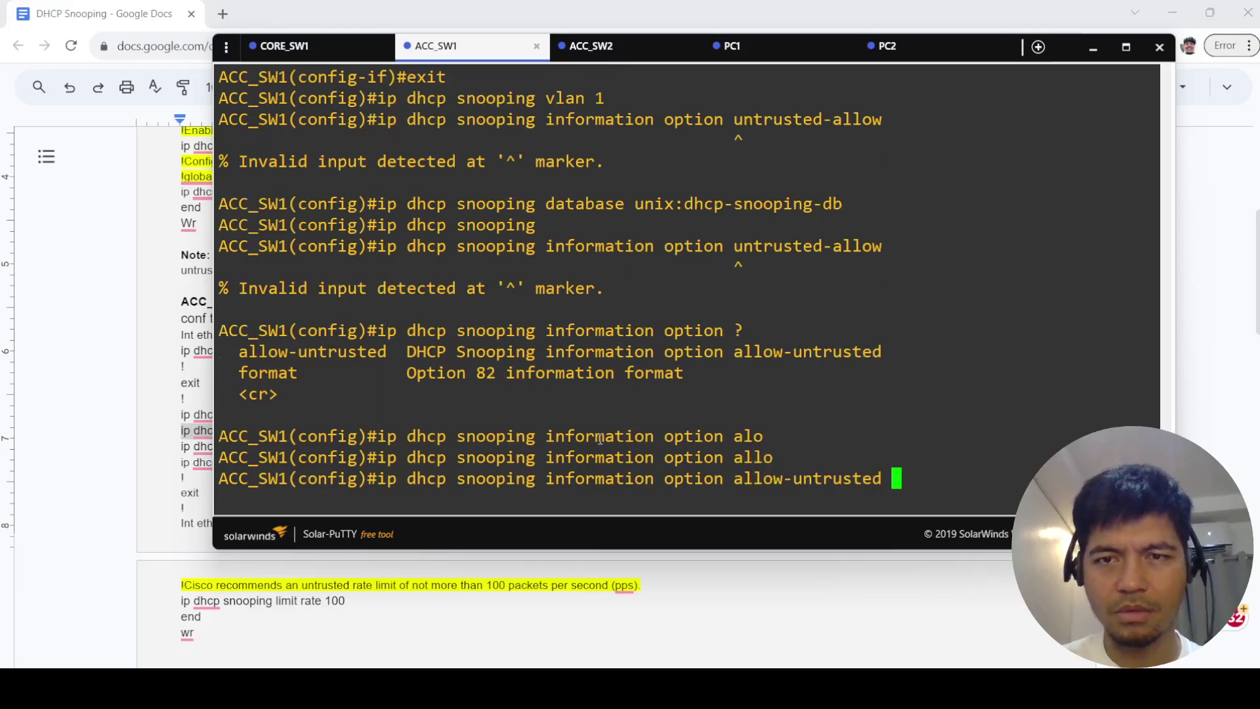
key("Return")
- In the notes, replace the wrong untrusted-allow lines for ACC_SW1 and ACC_SW2 with the correct allow-untrusted command
key("alt+Tab")
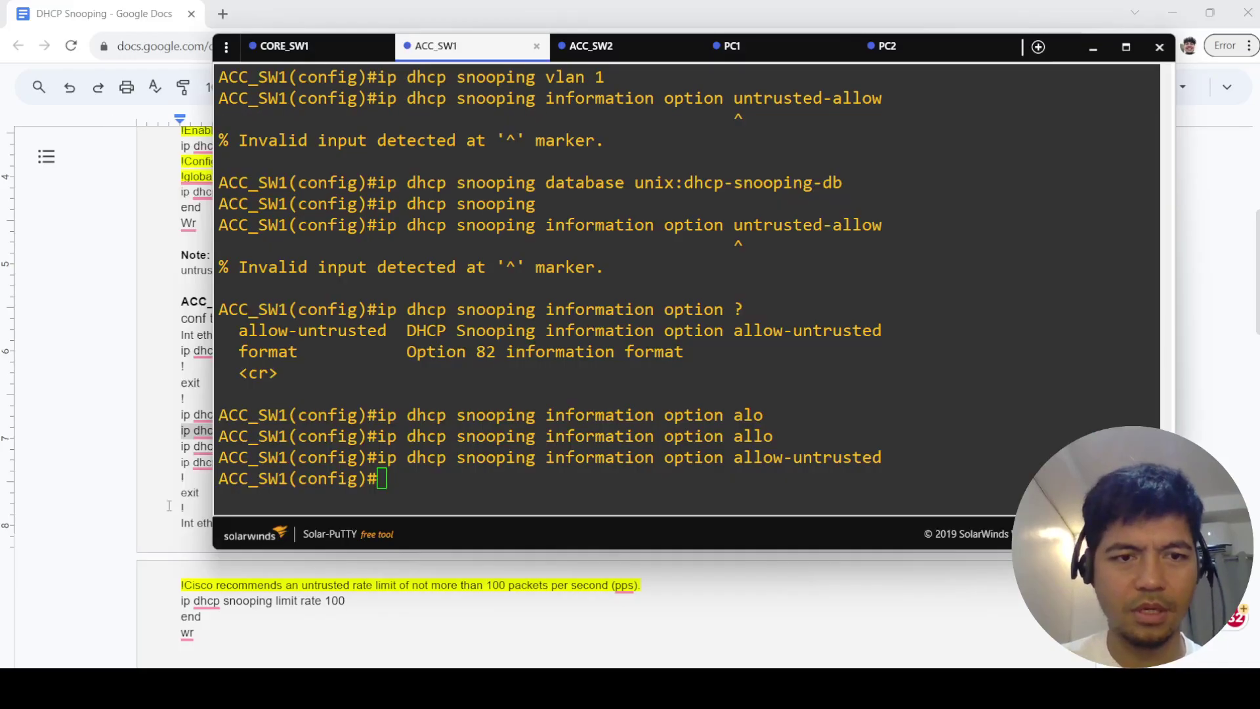
left_click(169, 437)
scroll(378, 452, "up", 1)
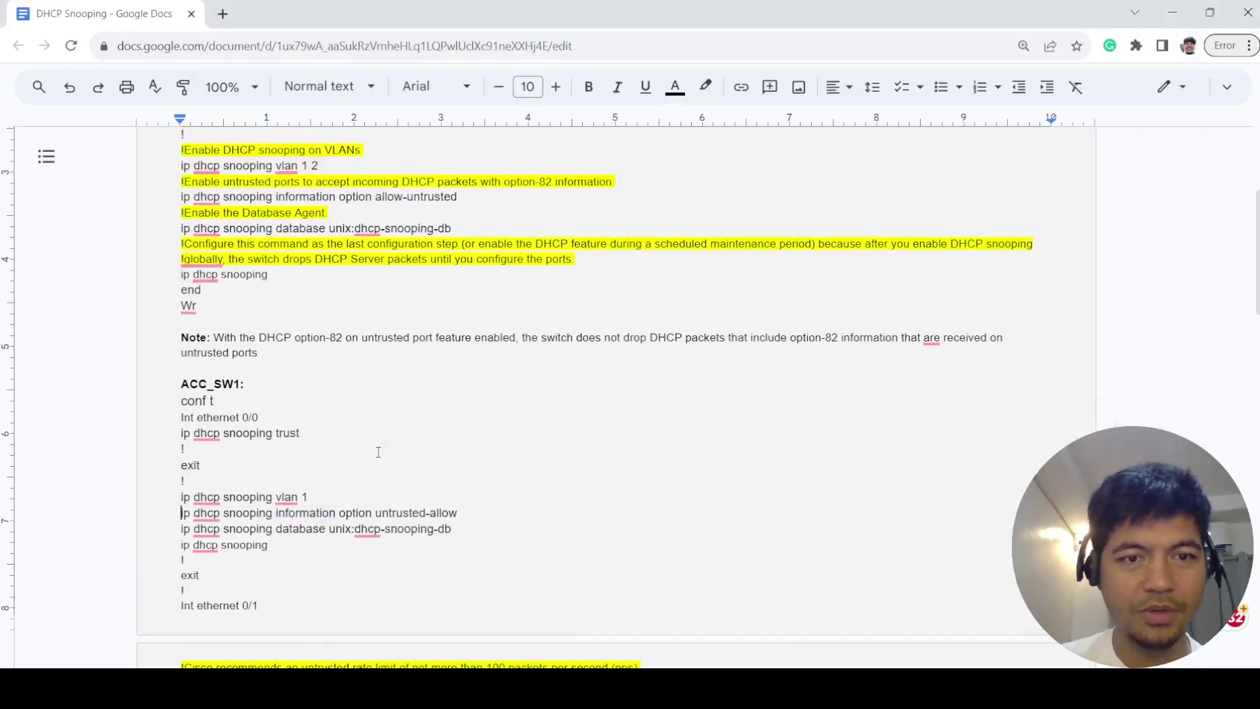
left_click_drag(470, 200, 183, 201)
key("ctrl+c")
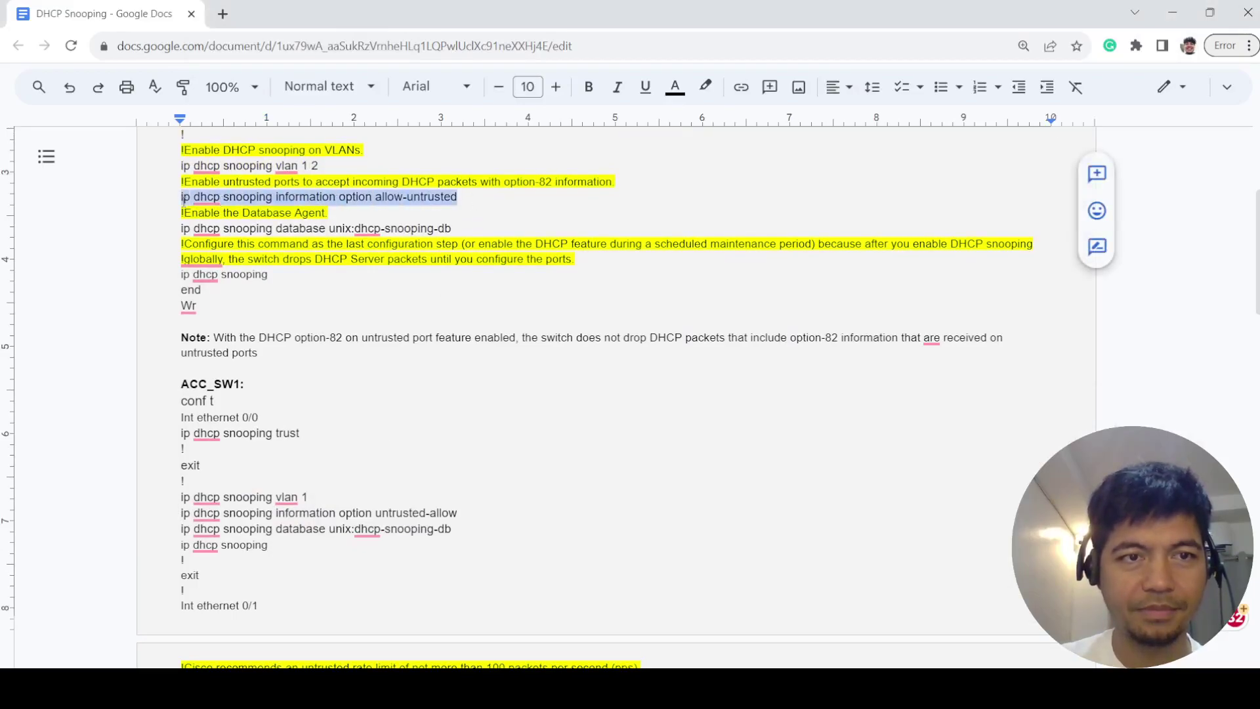
left_click_drag(467, 513, 166, 512)
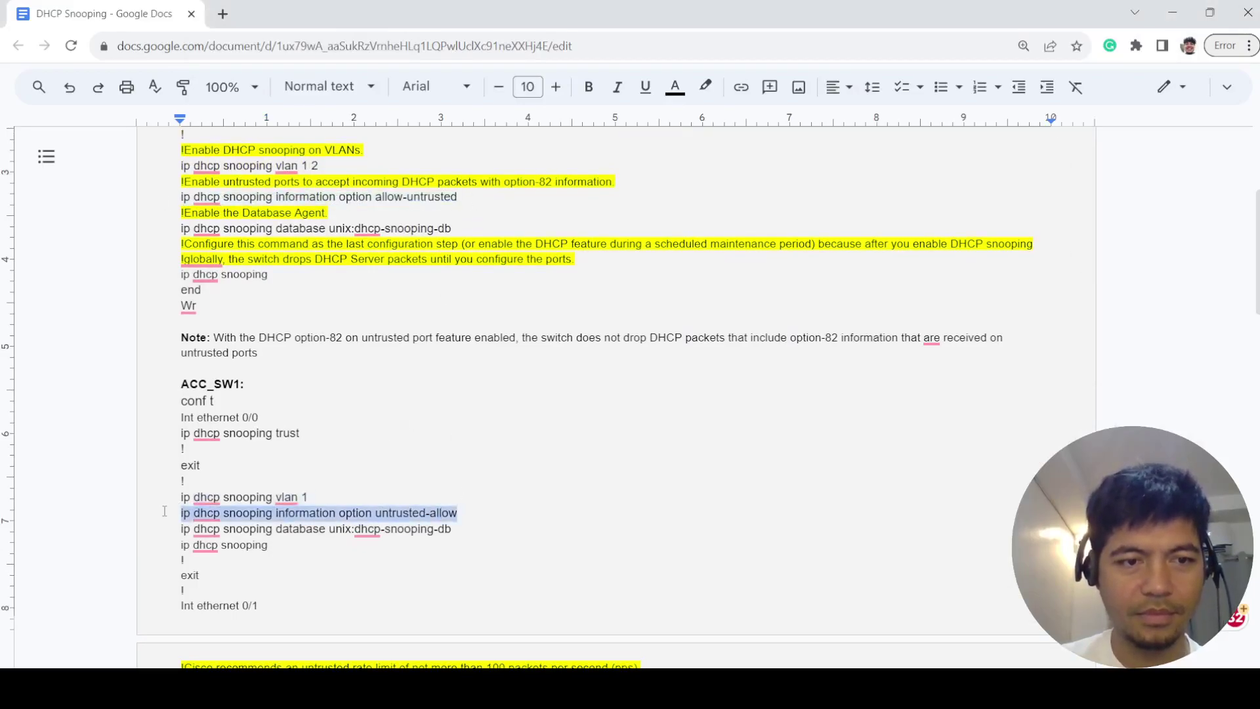
key("ctrl+v")
scroll(459, 512, "down", 6)
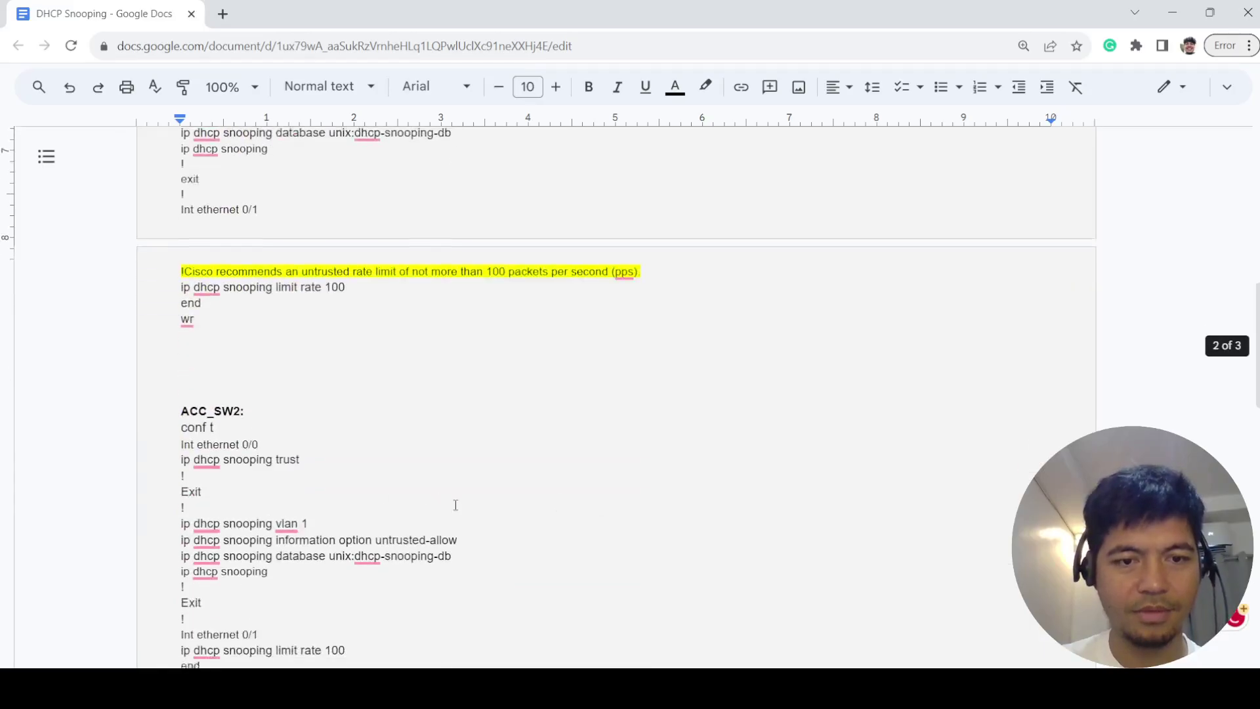
left_click_drag(462, 523, 157, 525)
key("ctrl+v")
left_click(549, 471)
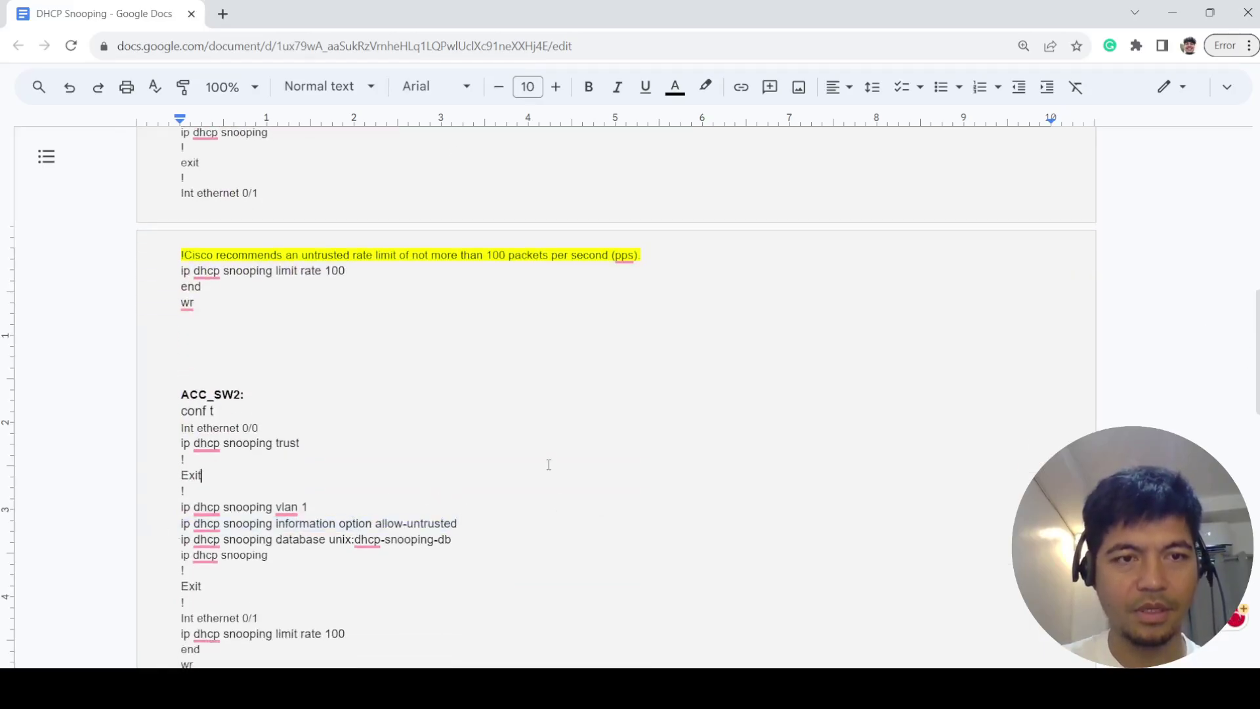
- Save ACC_SW1's configuration with end and wr
key("alt+Tab")
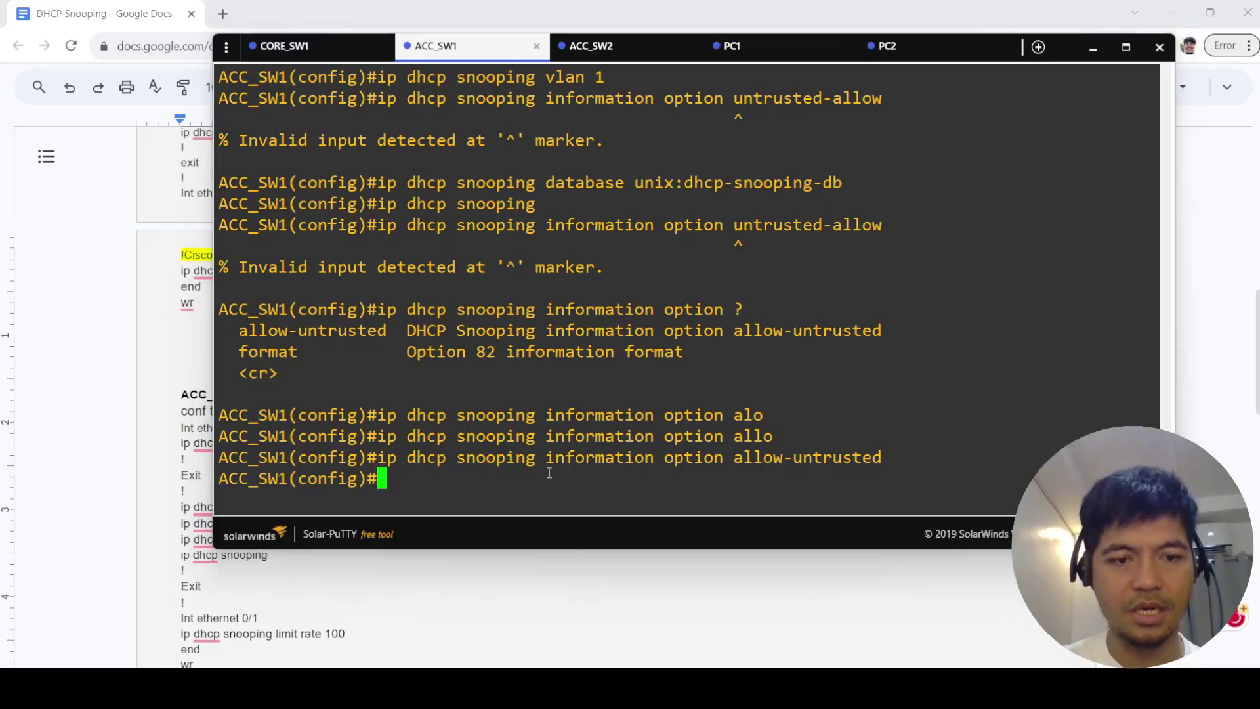
type("end")
key("Return")
type("wr")
key("Return")
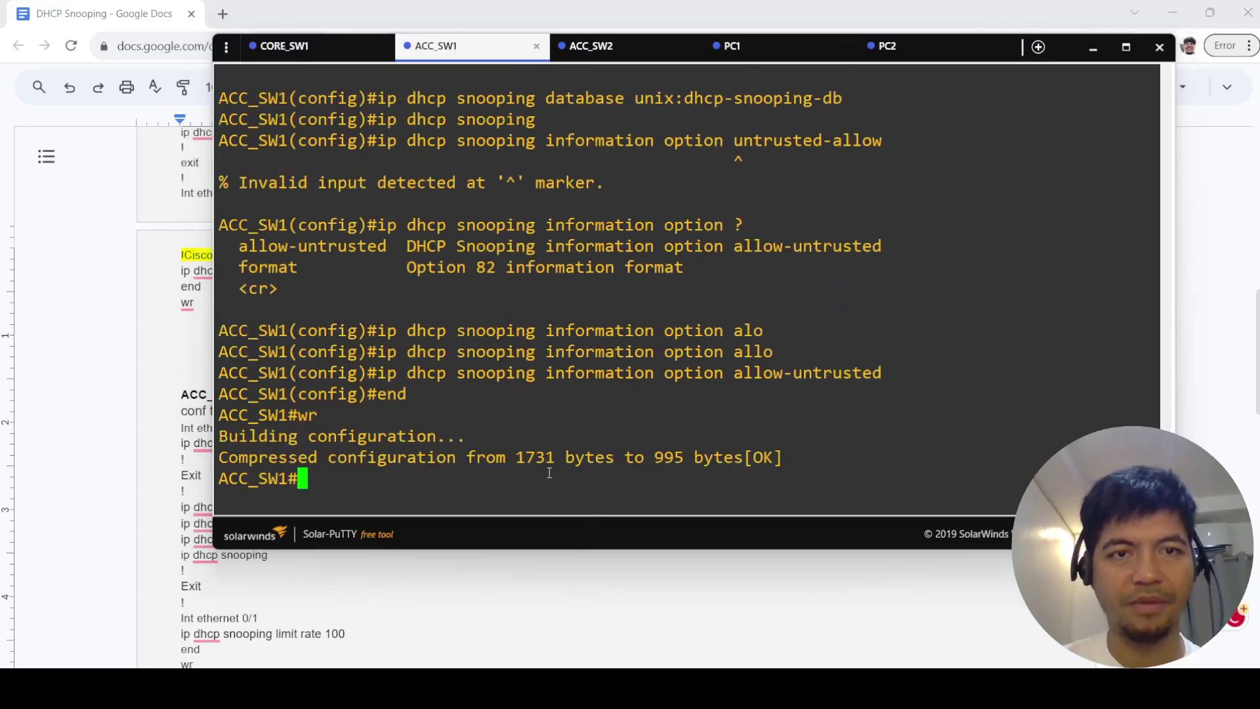
key("alt+Tab")
scroll(499, 550, "up", 3)
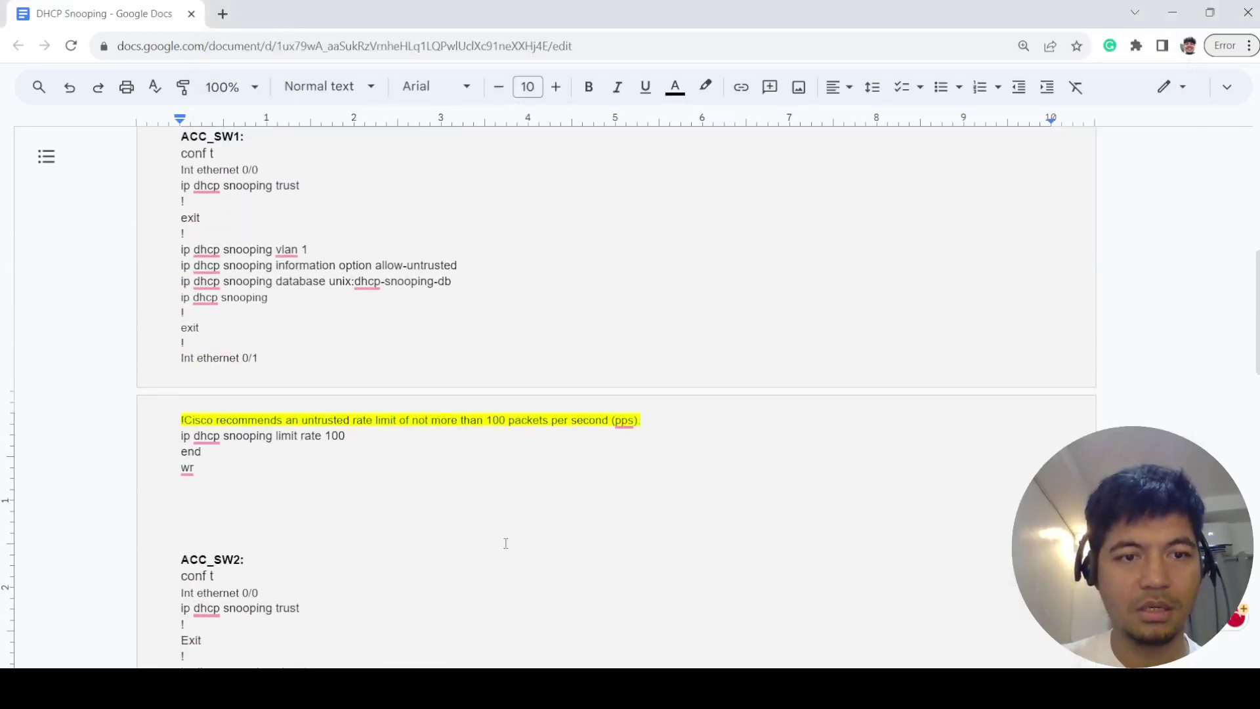
key("alt+Tab")
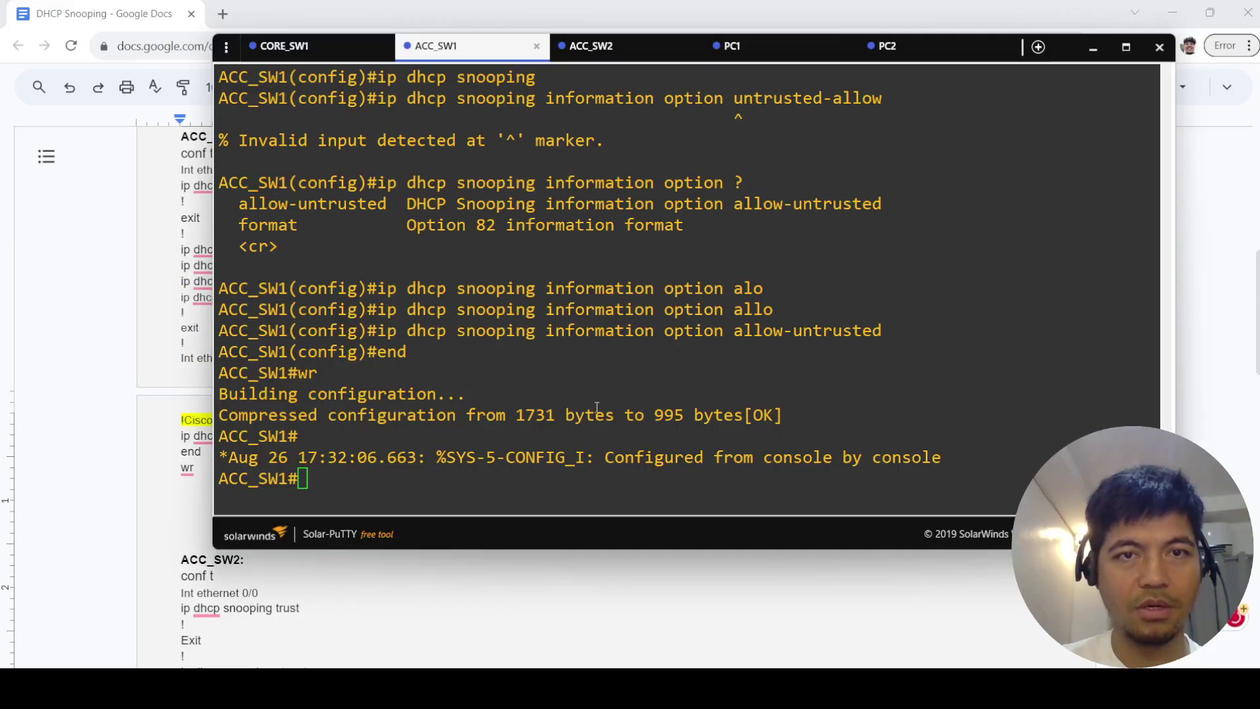
left_click(510, 558)
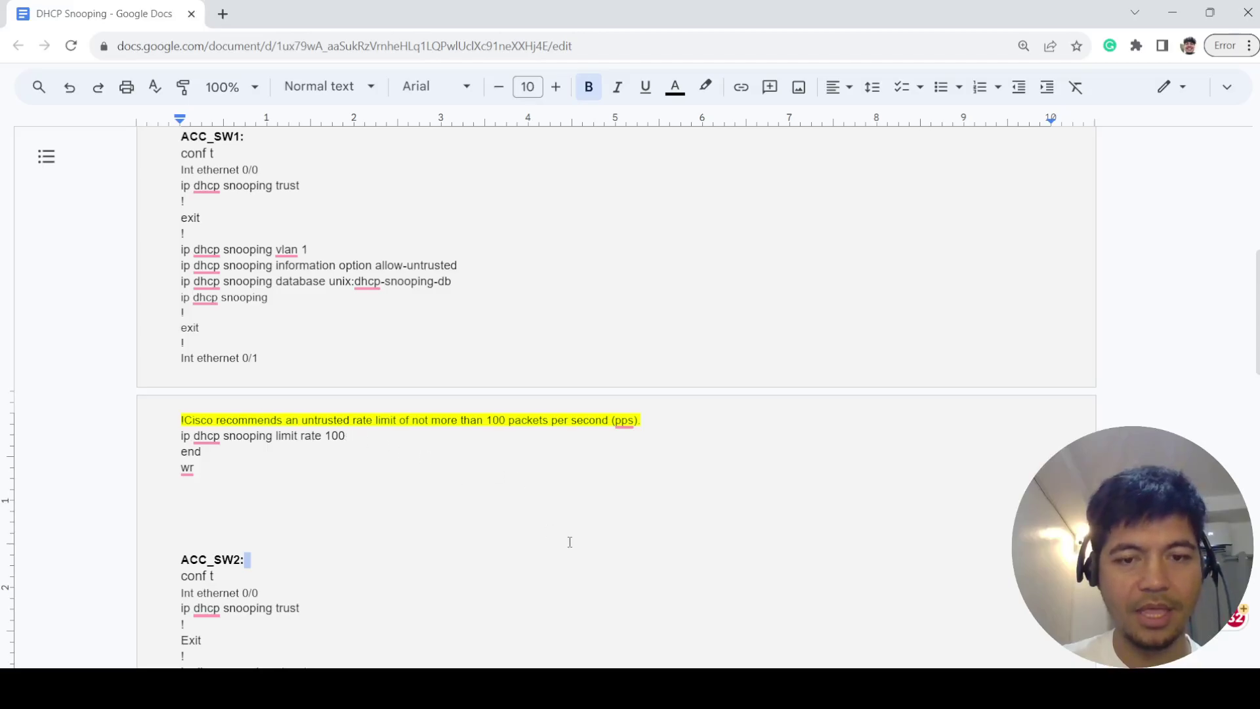
- Bring the ACC_SW1 console forward and enter configuration mode with conf t
key("alt+Tab")
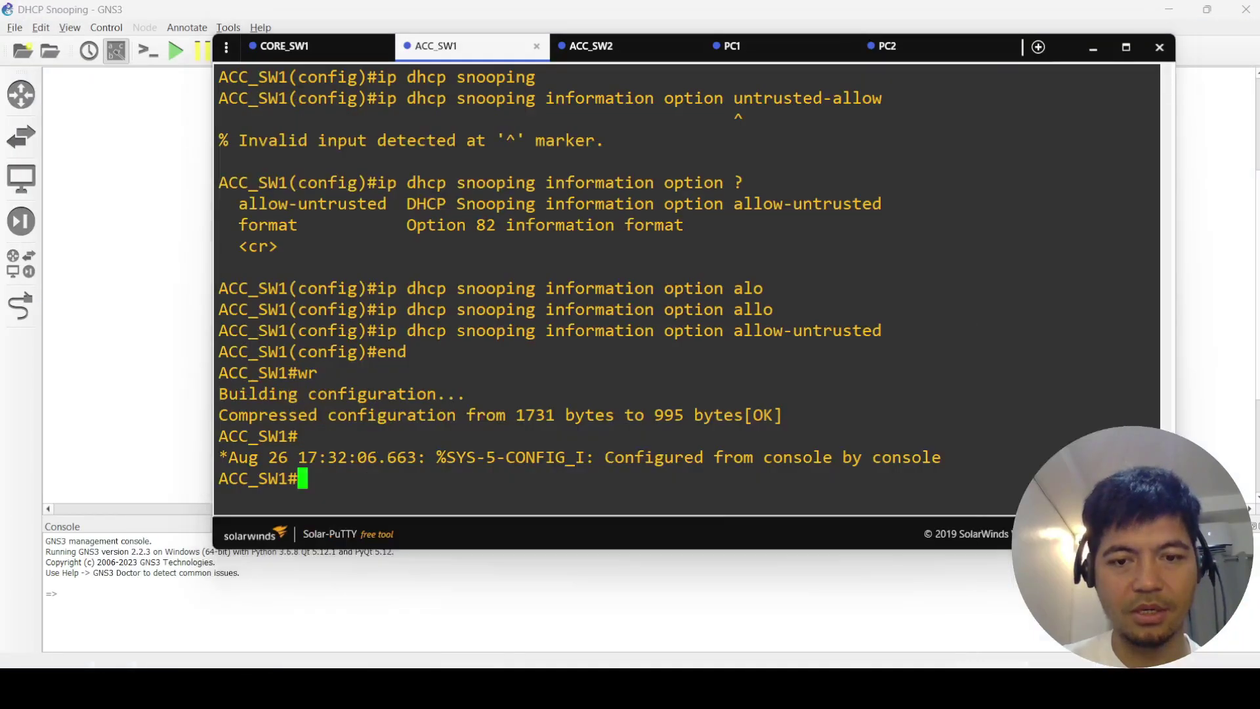
key("alt+Tab")
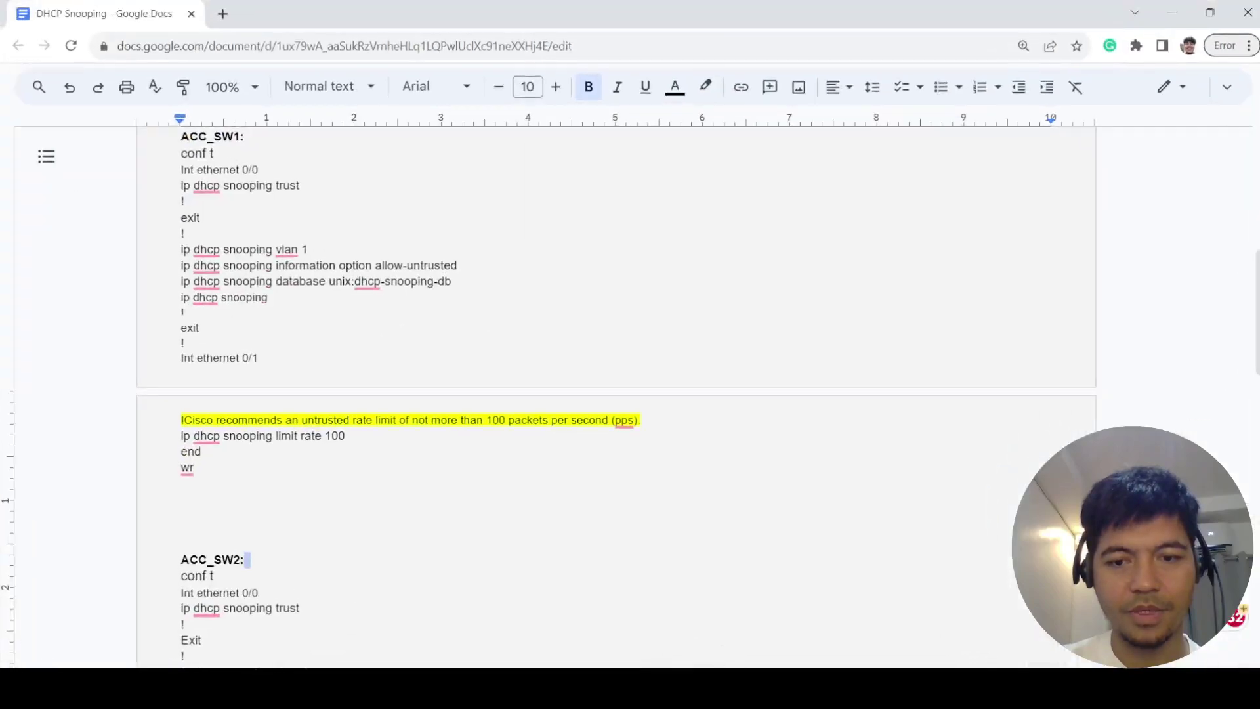
key("alt+Tab")
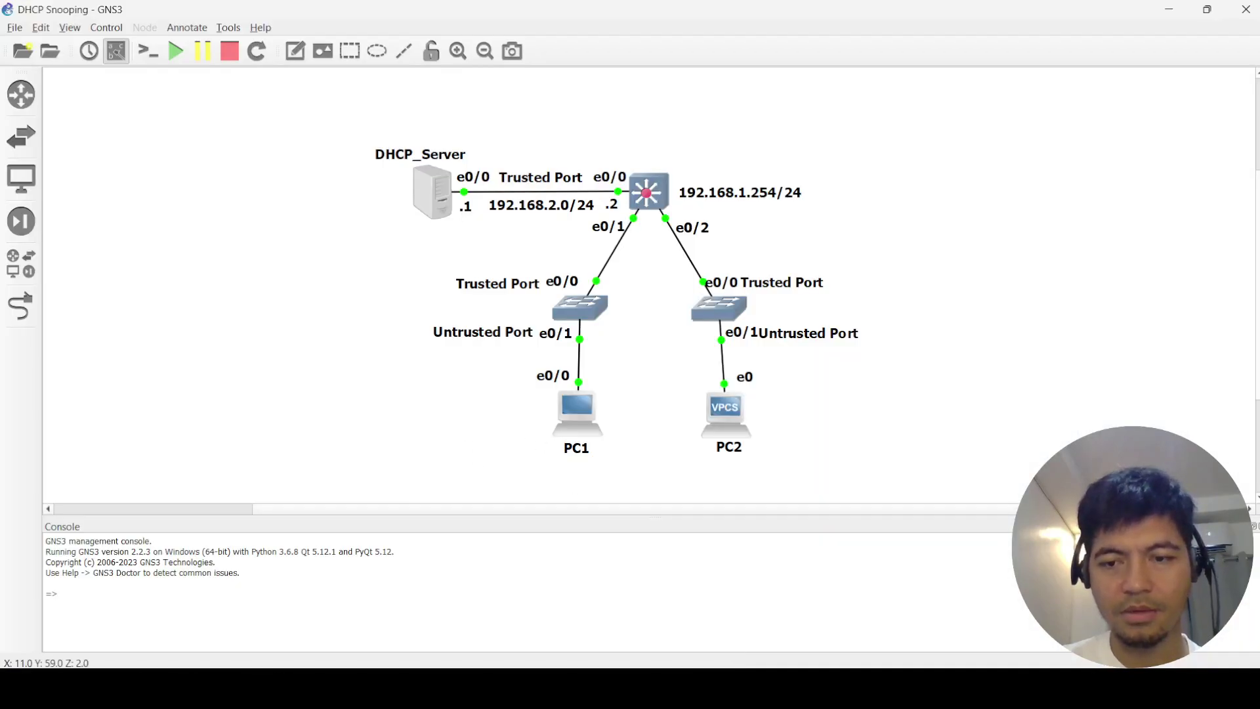
key("alt+Tab")
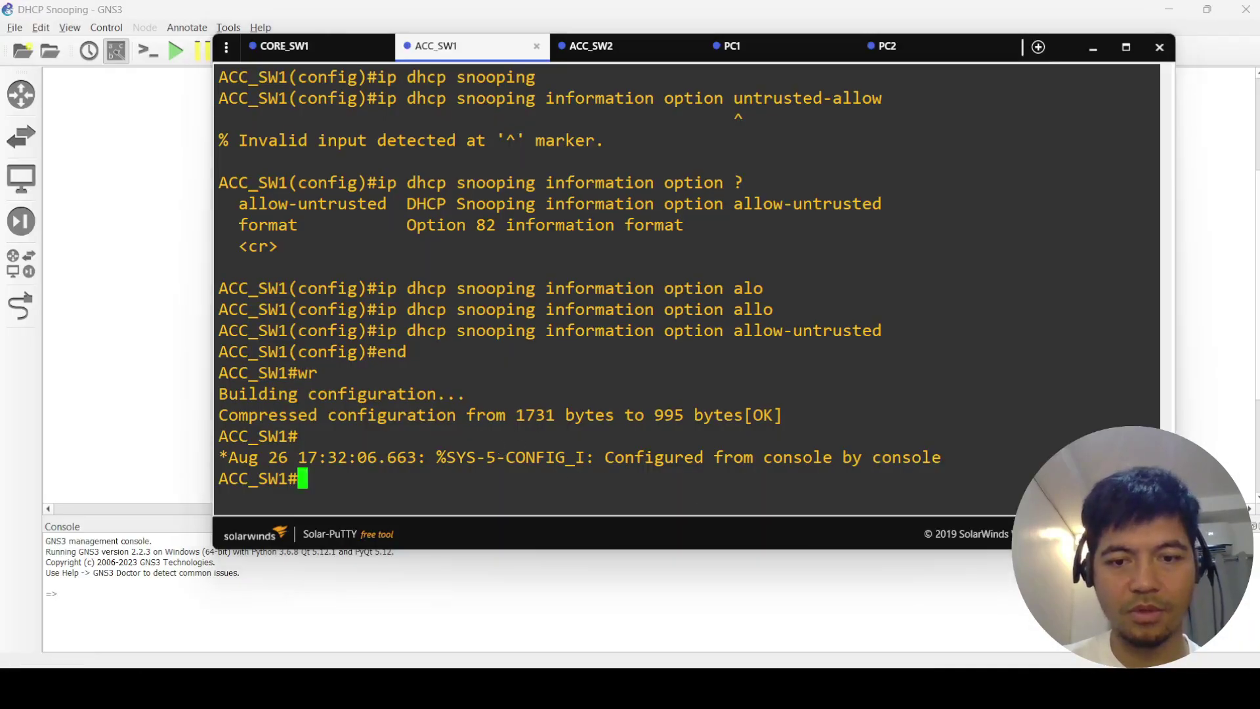
mouse_move(633, 657)
left_click(184, 433)
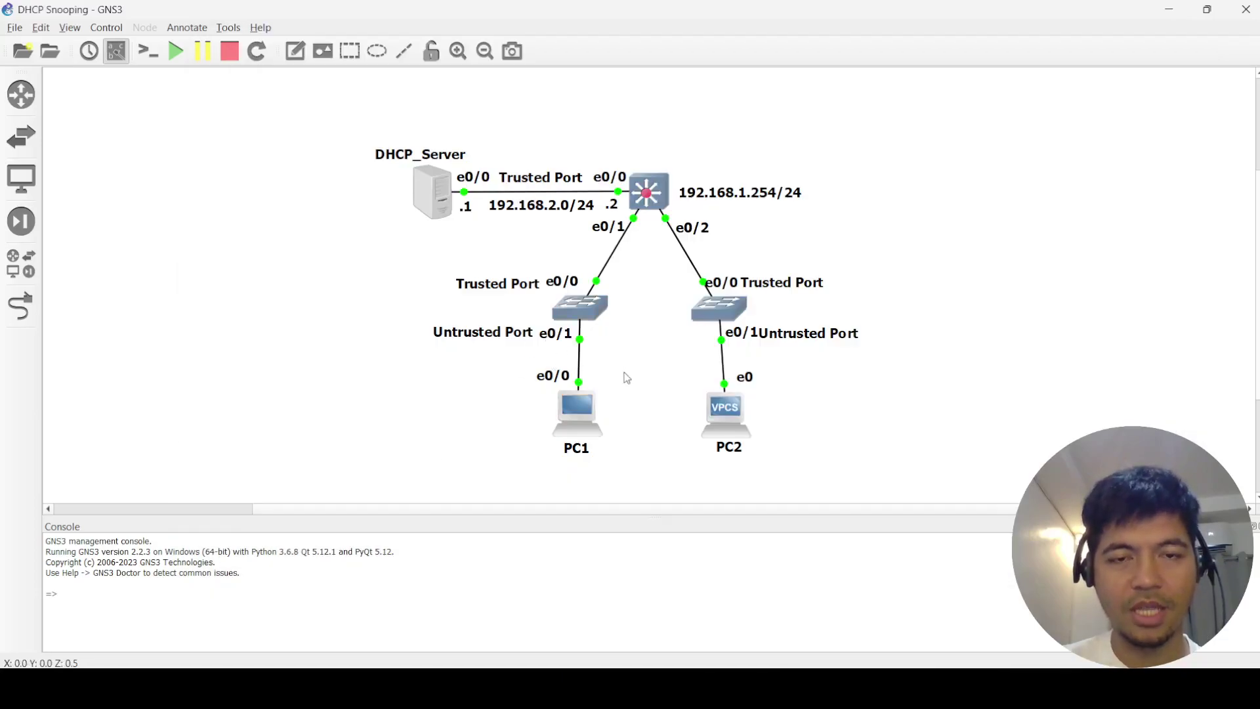
key("alt+Tab")
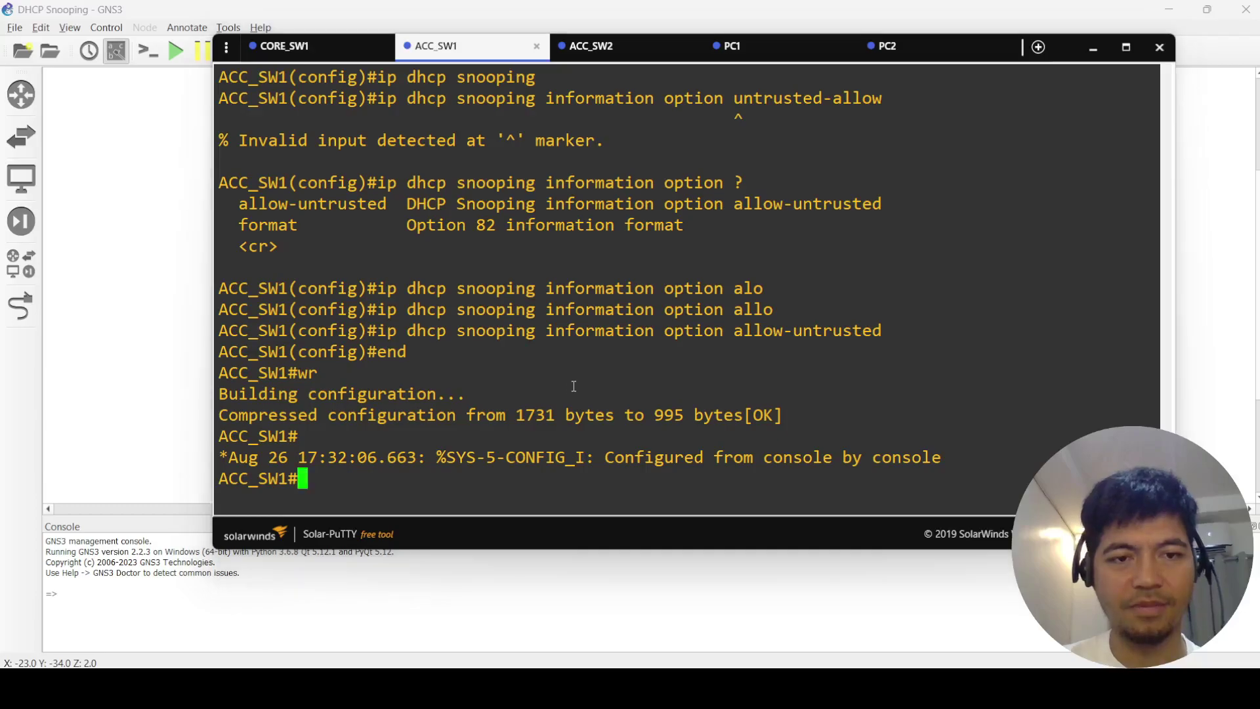
type("conf t")
key("Return")
type("int")
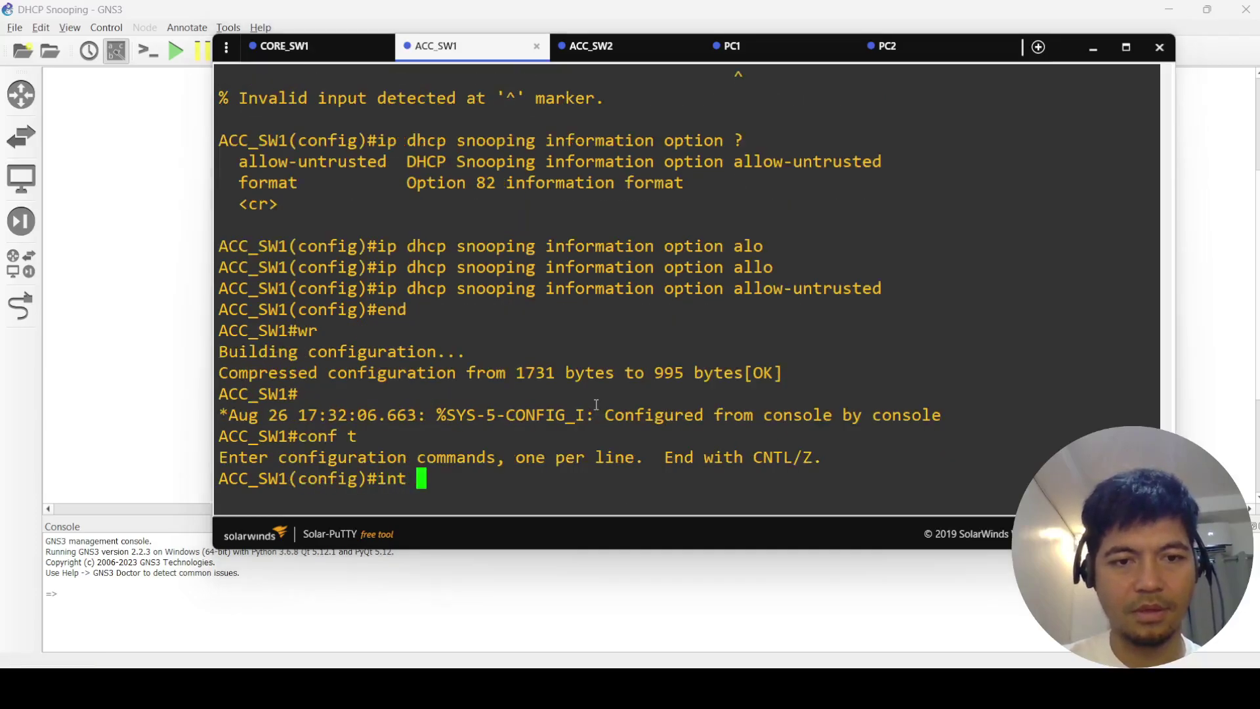
- Copy the rate-limit note and command lines from the notes and paste them into ACC_SW1
key("alt+Tab")
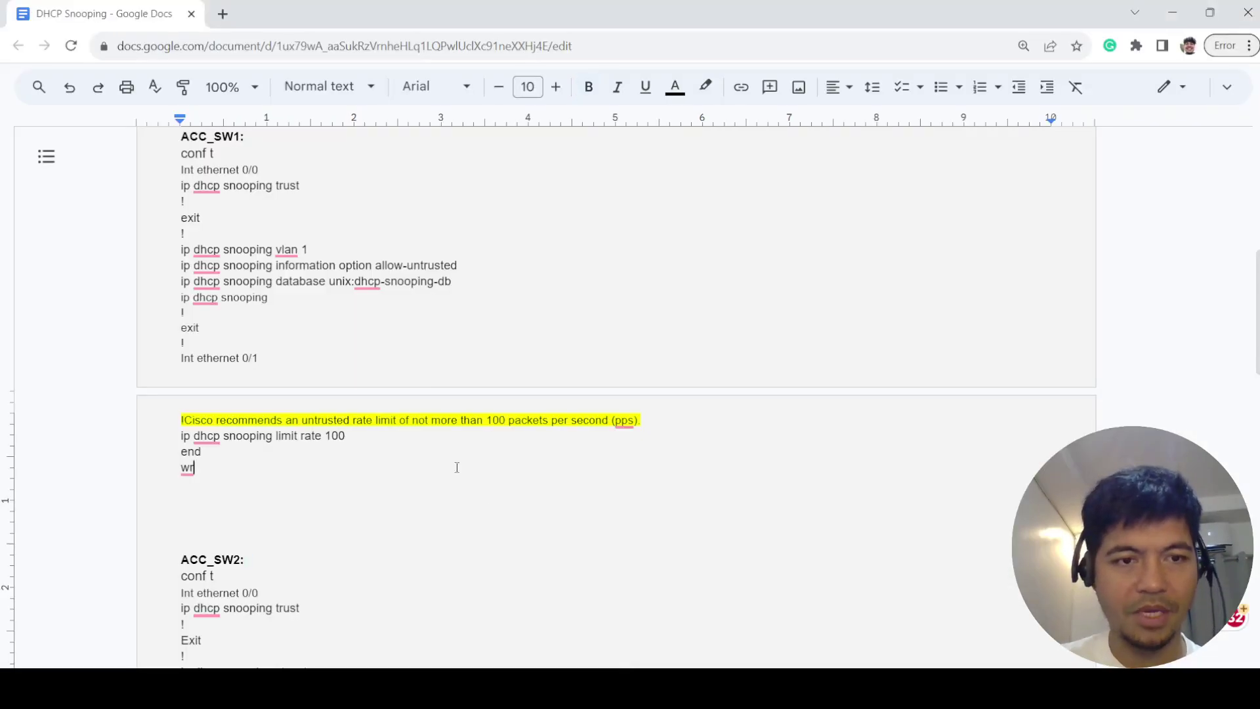
scroll(382, 426, "up", 3)
scroll(384, 426, "up", 4)
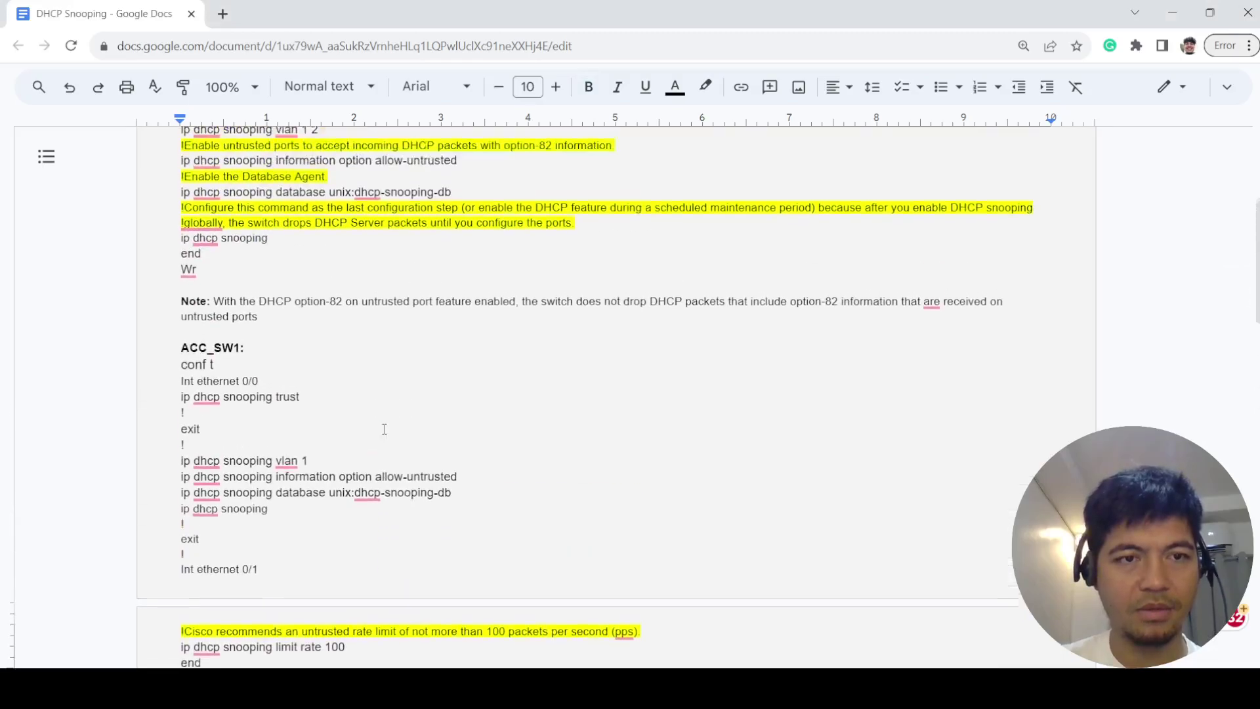
scroll(385, 429, "down", 5)
scroll(384, 430, "down", 3)
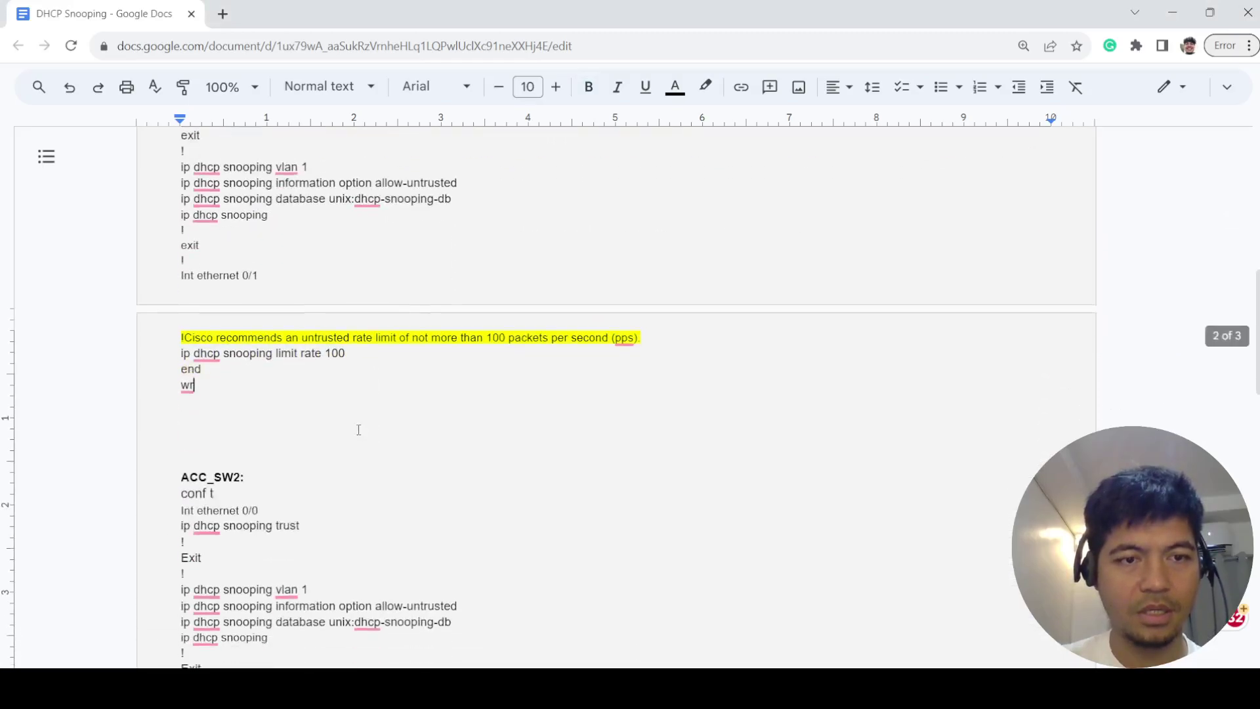
left_click_drag(346, 354, 164, 331)
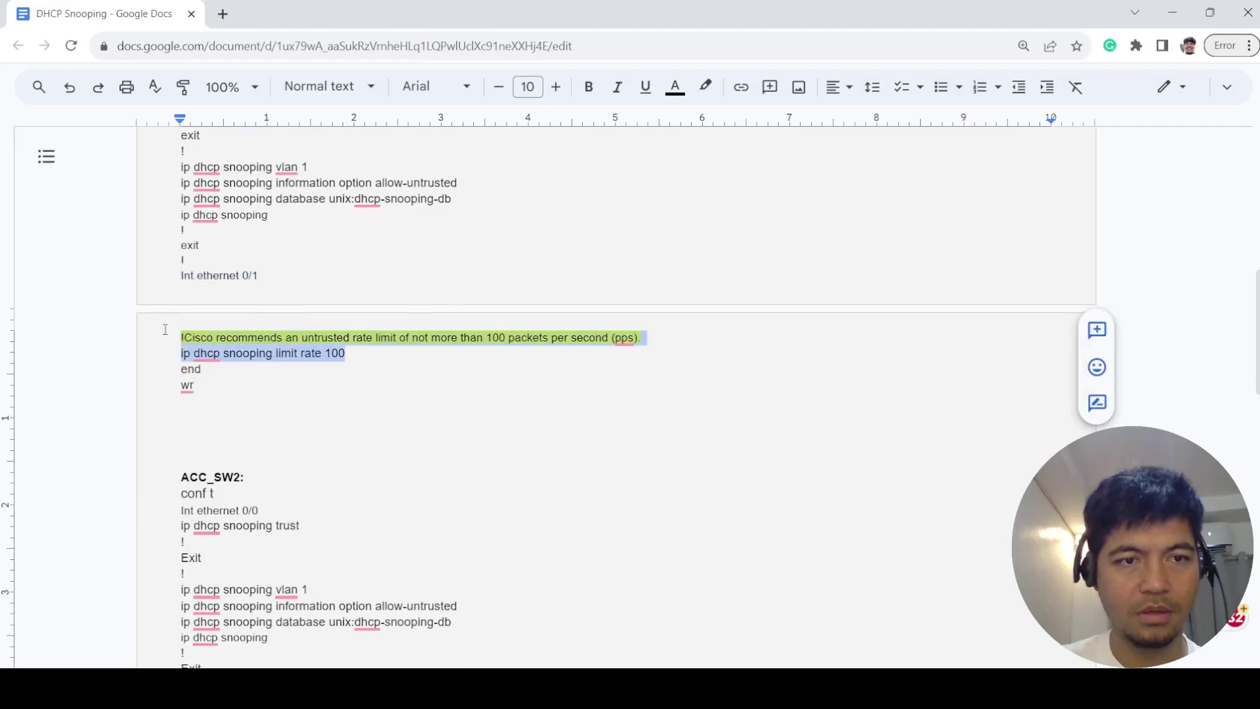
key("ctrl+c")
key("alt+Tab")
right_click(535, 408)
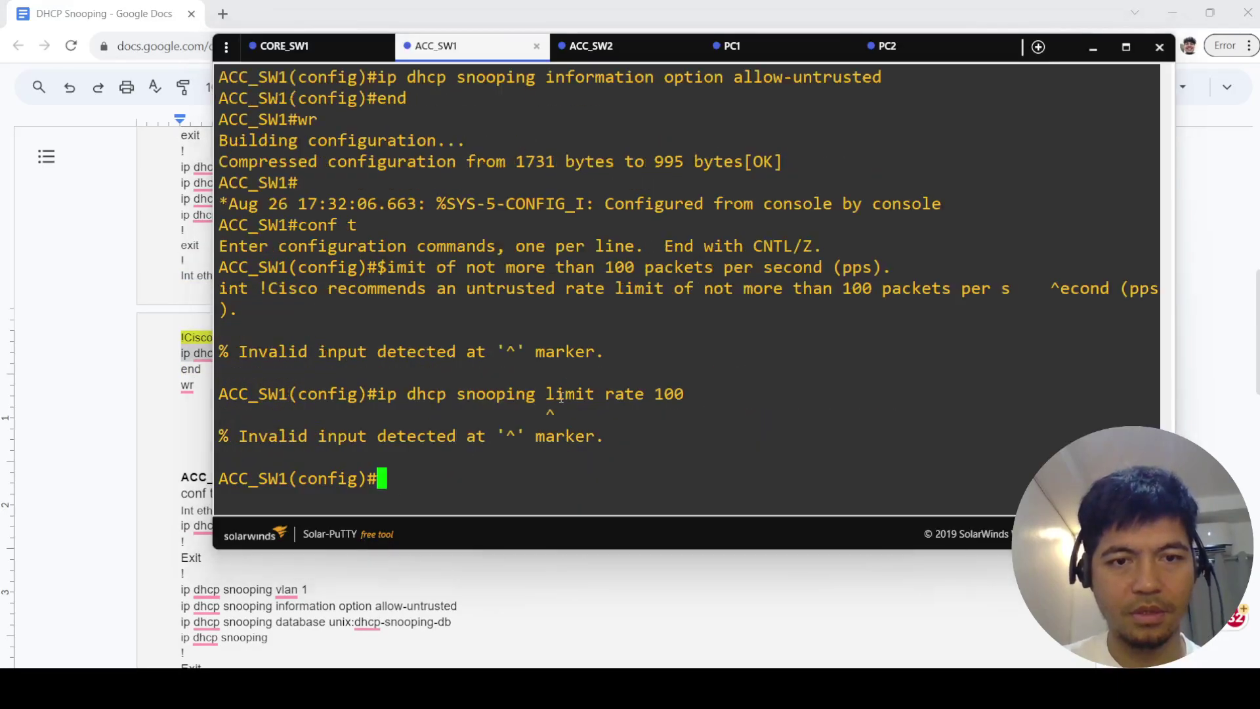
right_click(612, 413)
- Apply ip dhcp snooping limit rate 100 on Ethernet 0/1 by pasting the interface lines
key("alt+Tab")
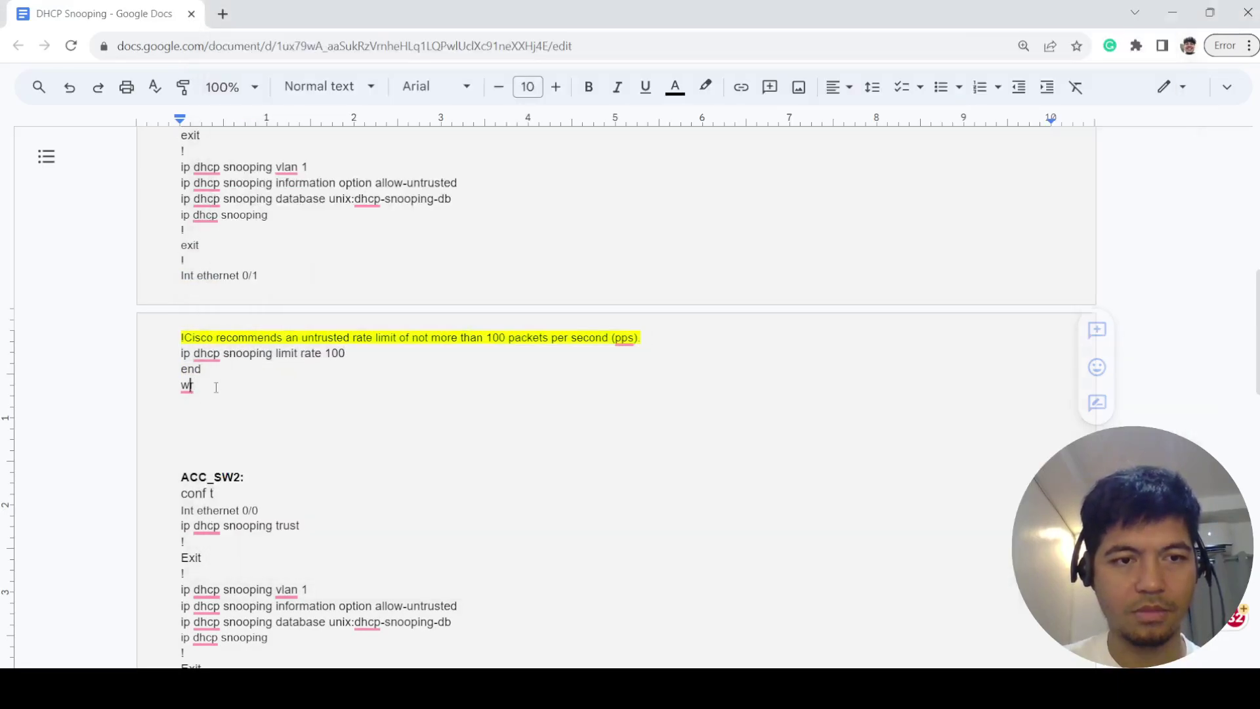
left_click_drag(359, 358, 181, 276)
key("ctrl+c")
key("alt+Tab")
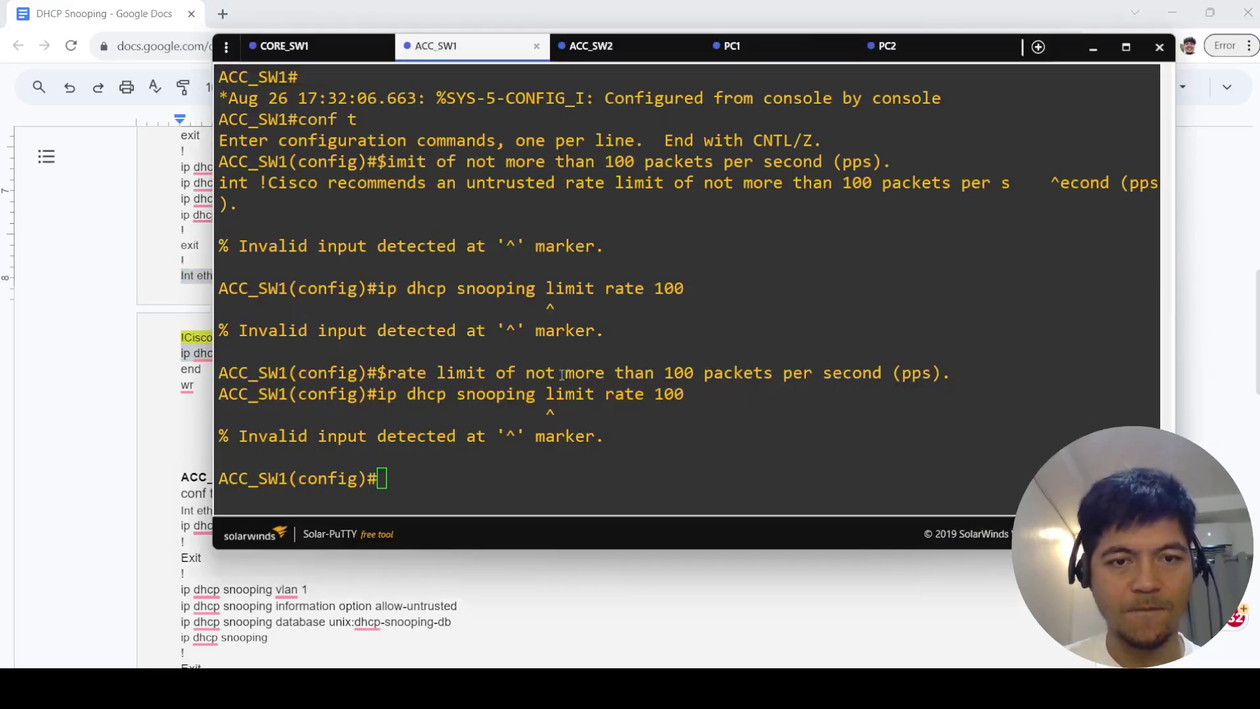
right_click(571, 371)
- Paste end and wr to save the ACC_SW1 configuration
left_click(176, 405)
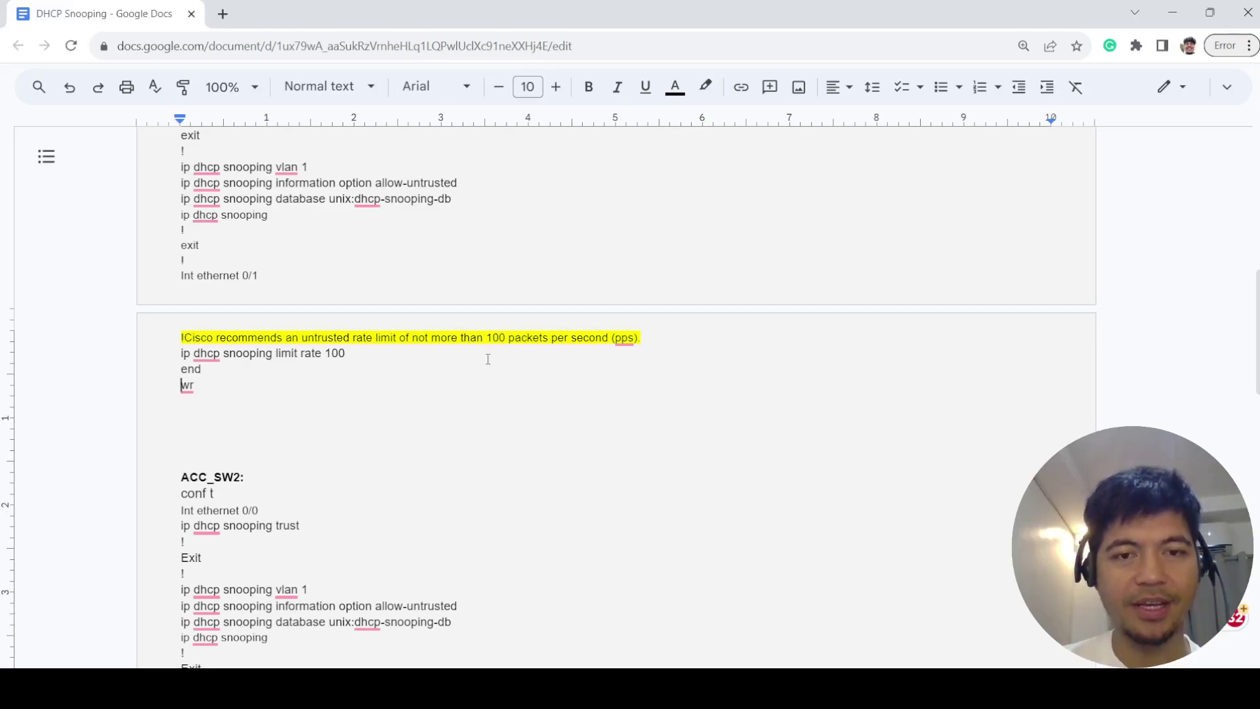
key("alt+Tab")
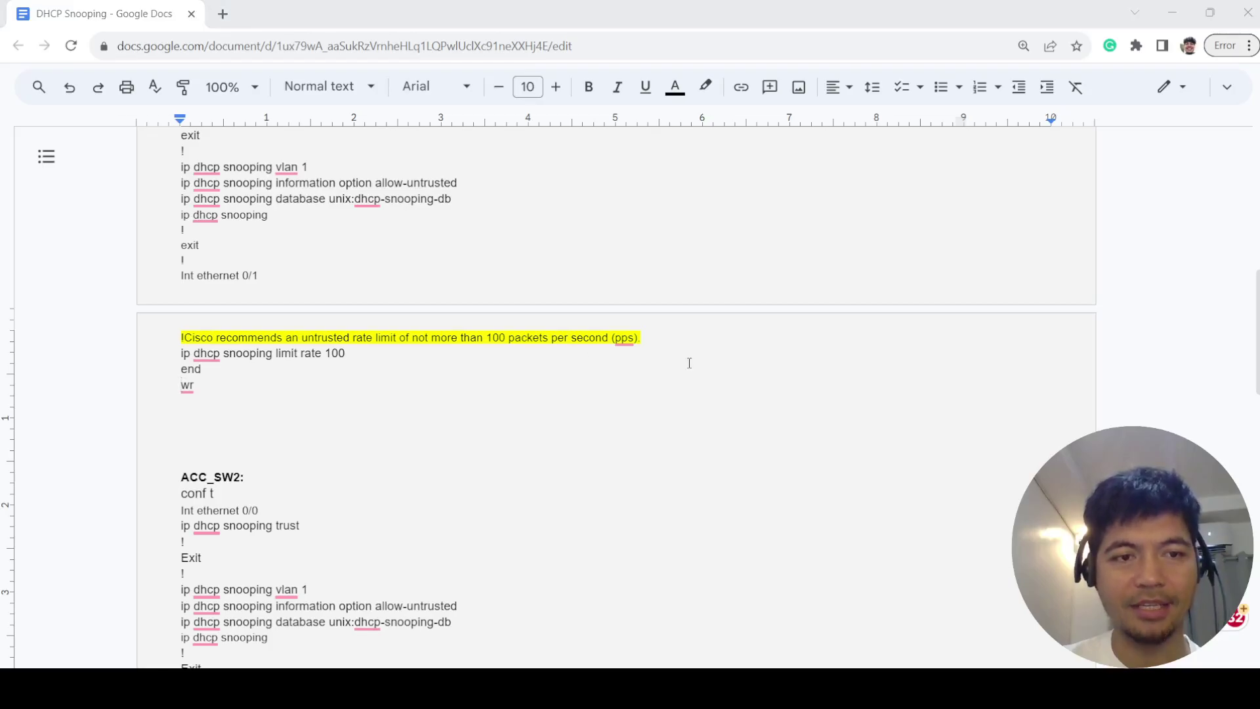
right_click(701, 367)
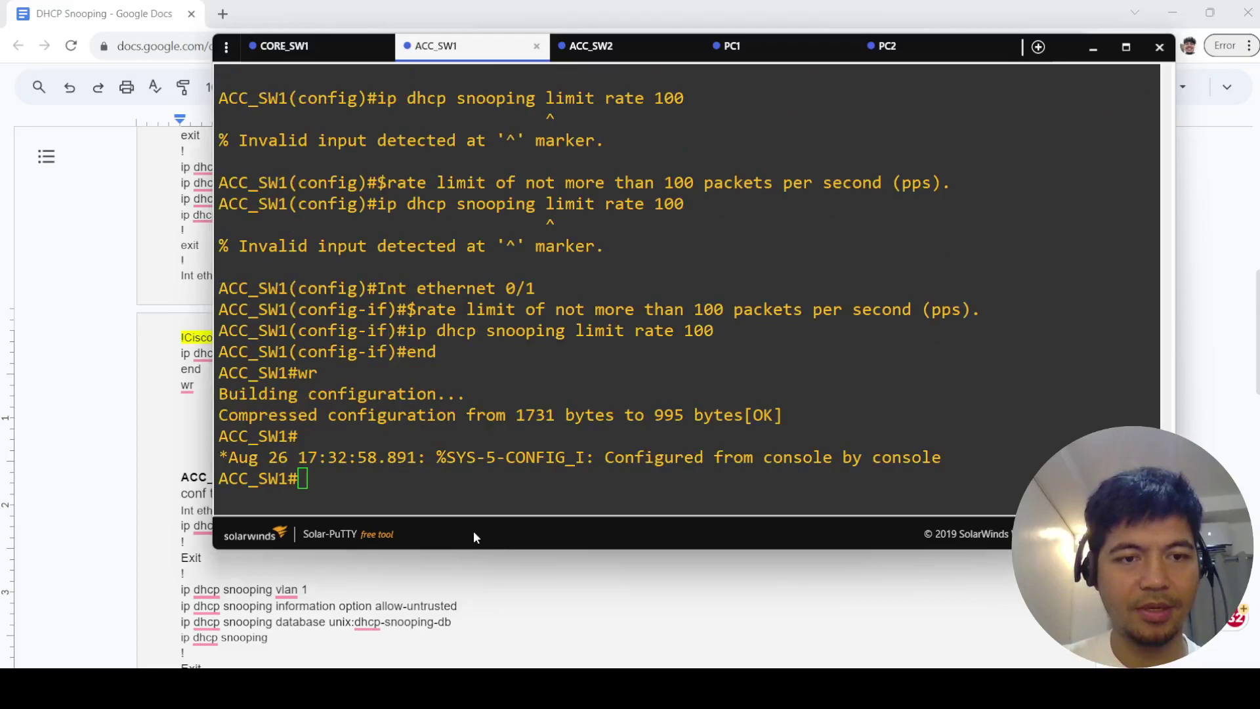
key("alt+Tab")
- Enter configuration mode on ACC_SW2 and make Ethernet 0/0 a trusted port
scroll(359, 447, "down", 4)
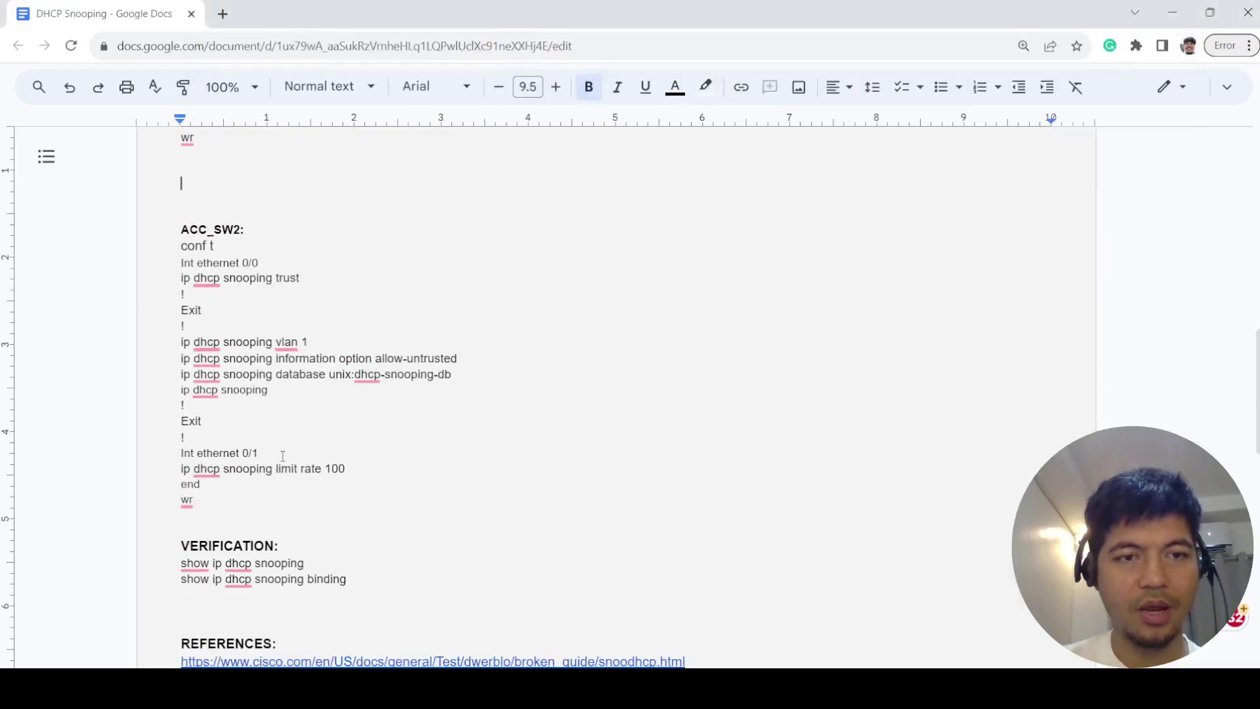
left_click_drag(337, 283, 172, 264)
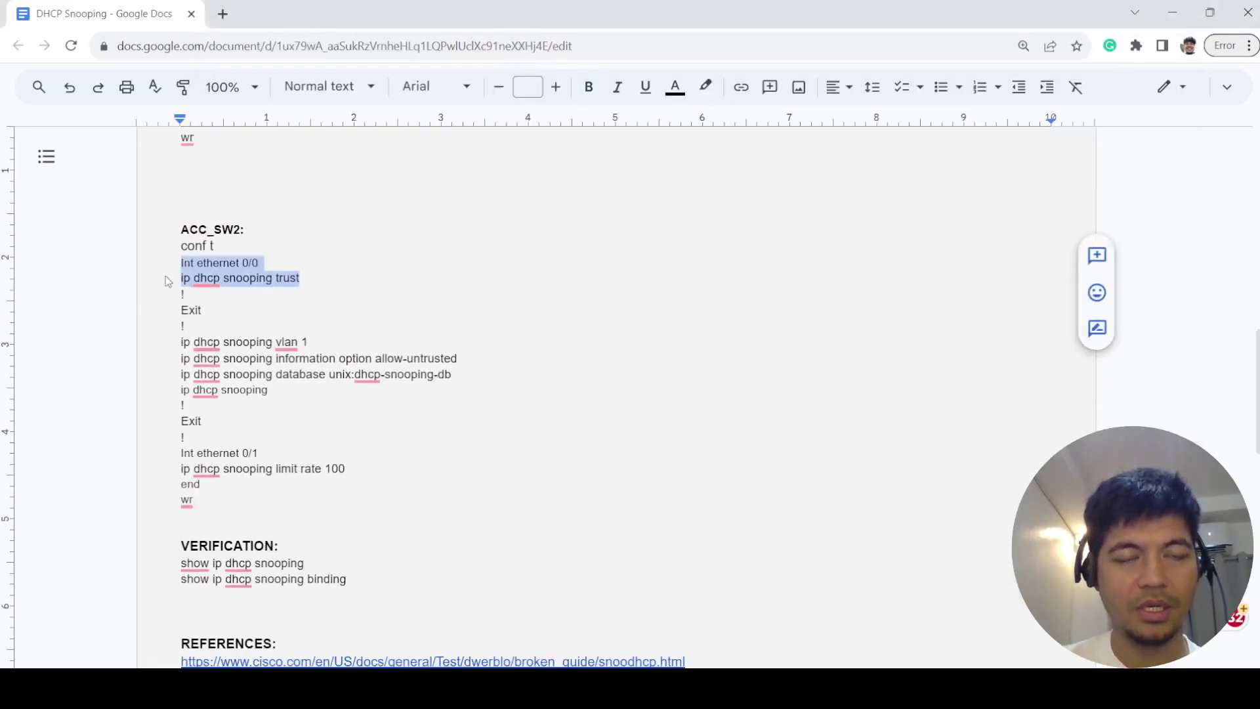
key("alt+Tab")
left_click(623, 46)
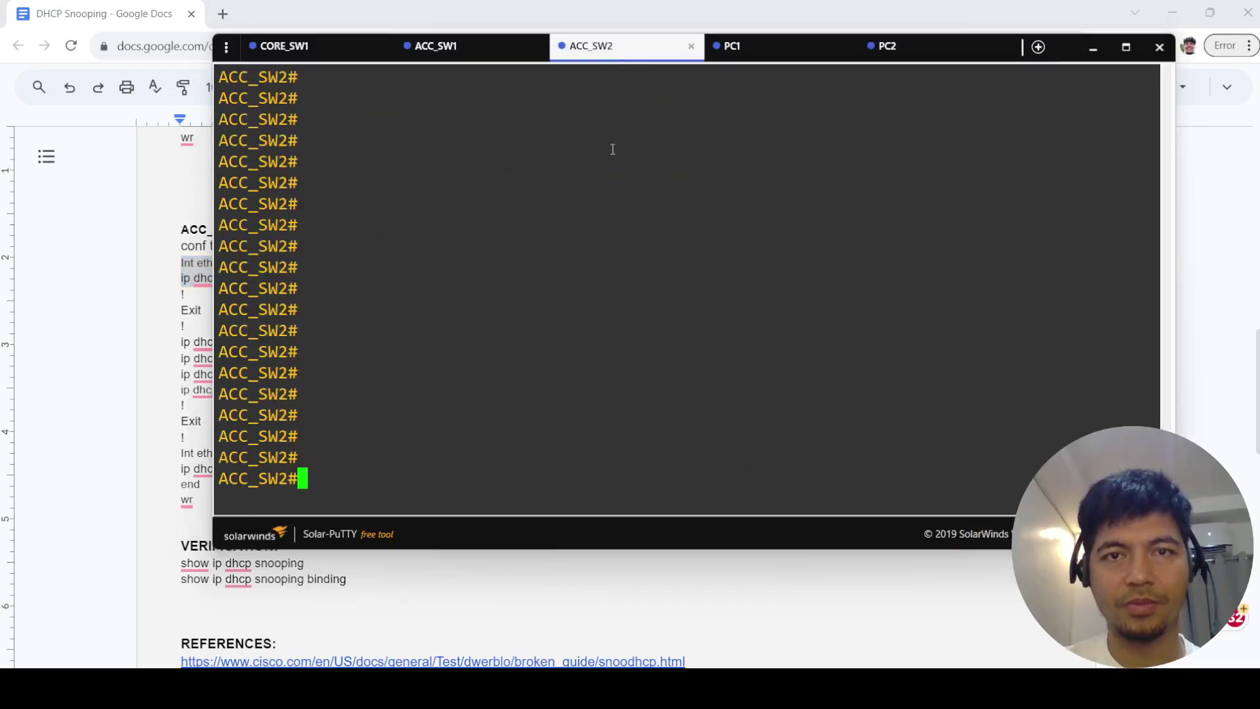
type("conf t")
key("Return")
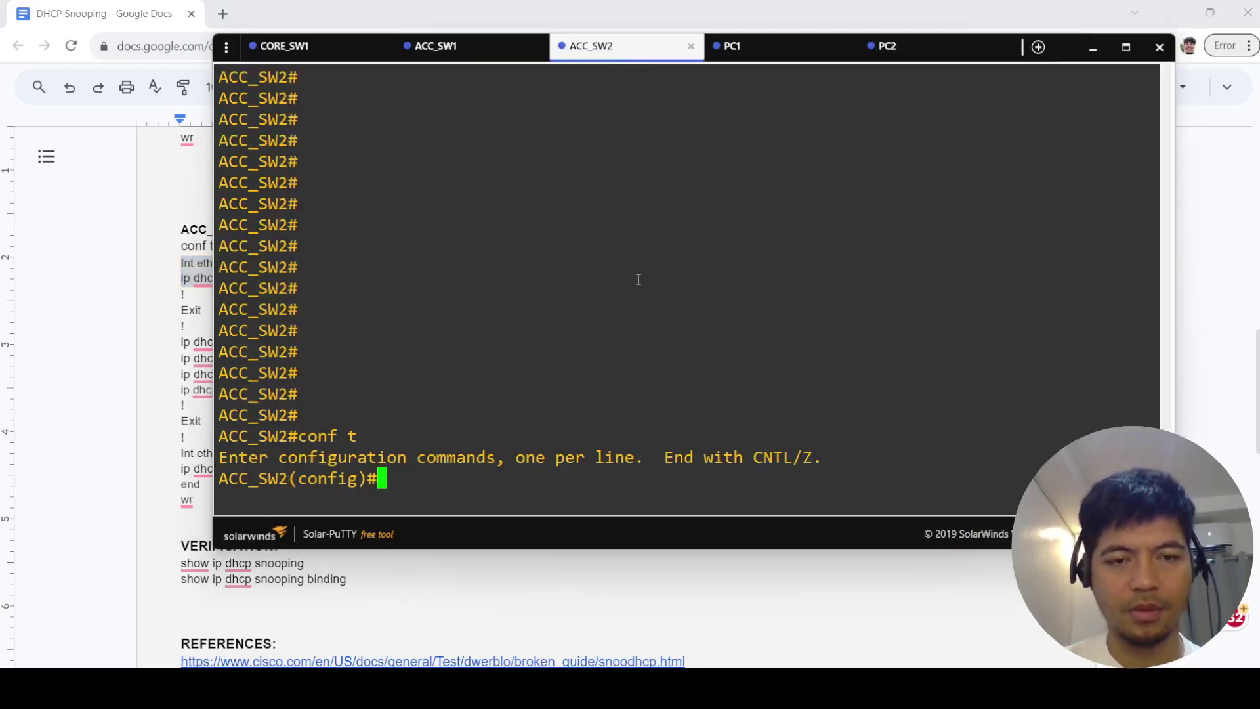
right_click(639, 279)
left_click(496, 574)
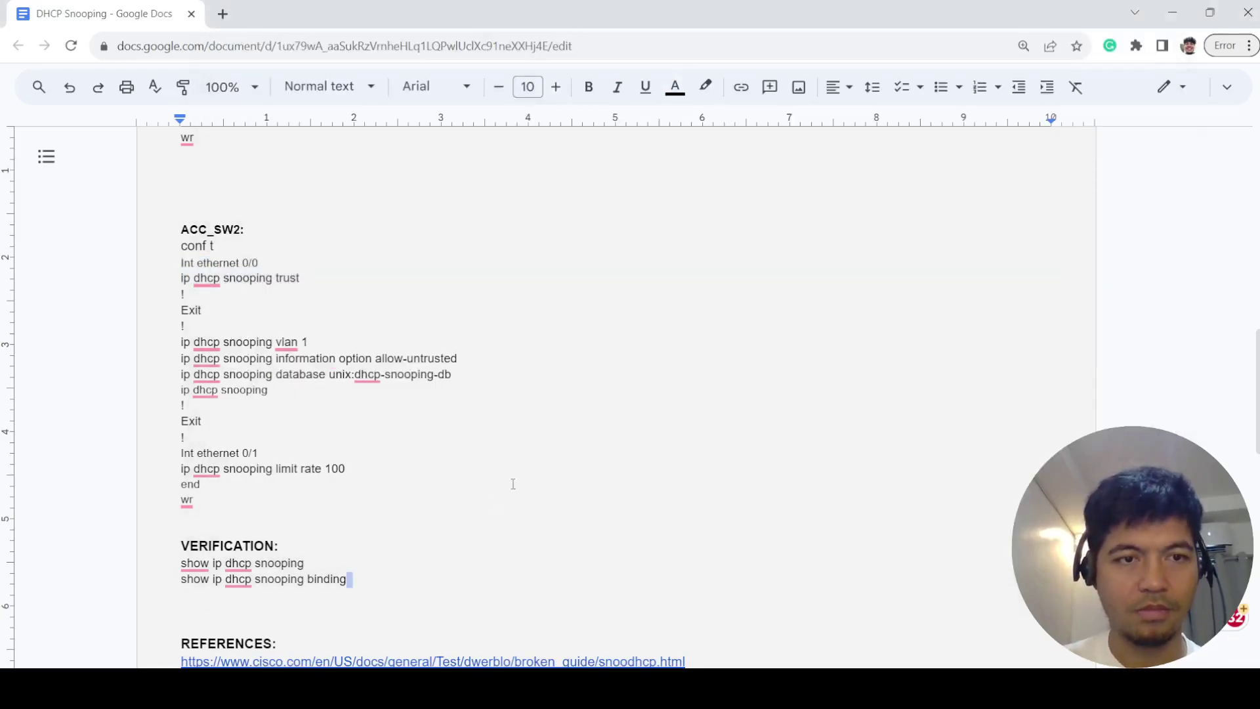
key("alt+Tab")
type("exit")
key("Return")
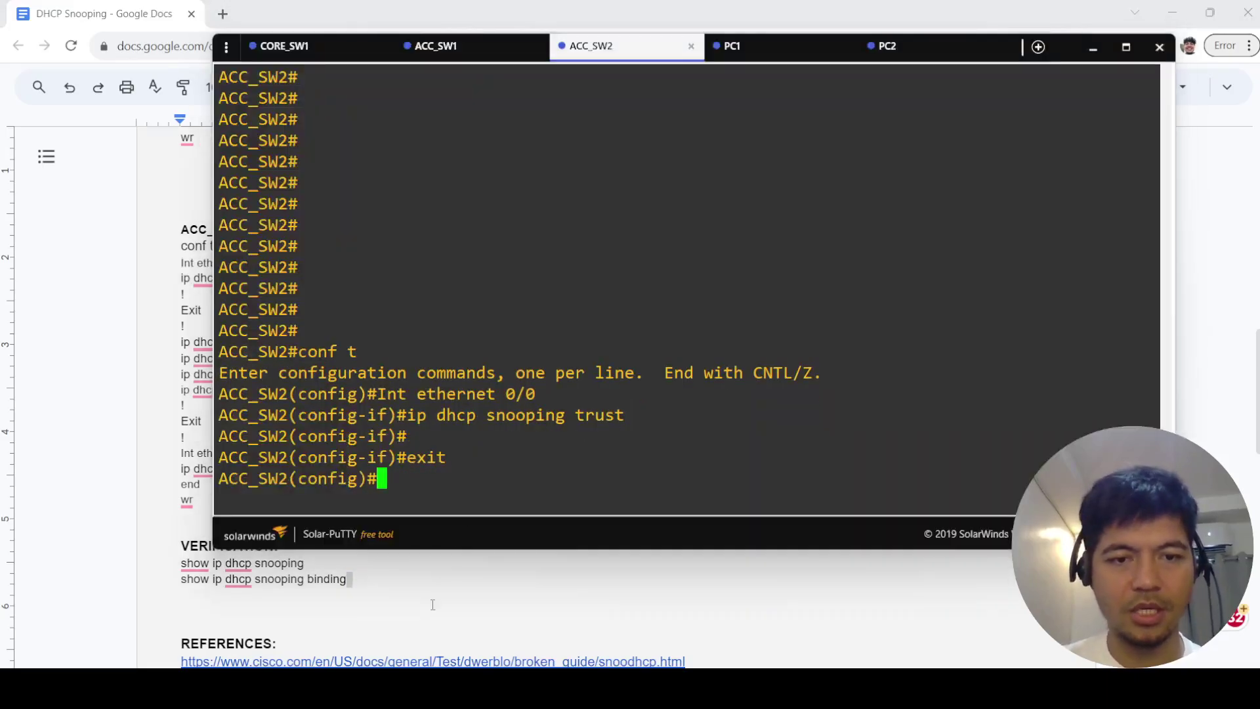
- Paste the four global DHCP snooping lines into ACC_SW2 to enable snooping for VLAN 1
left_click(432, 604)
left_click_drag(282, 390, 178, 347)
key("ctrl+c")
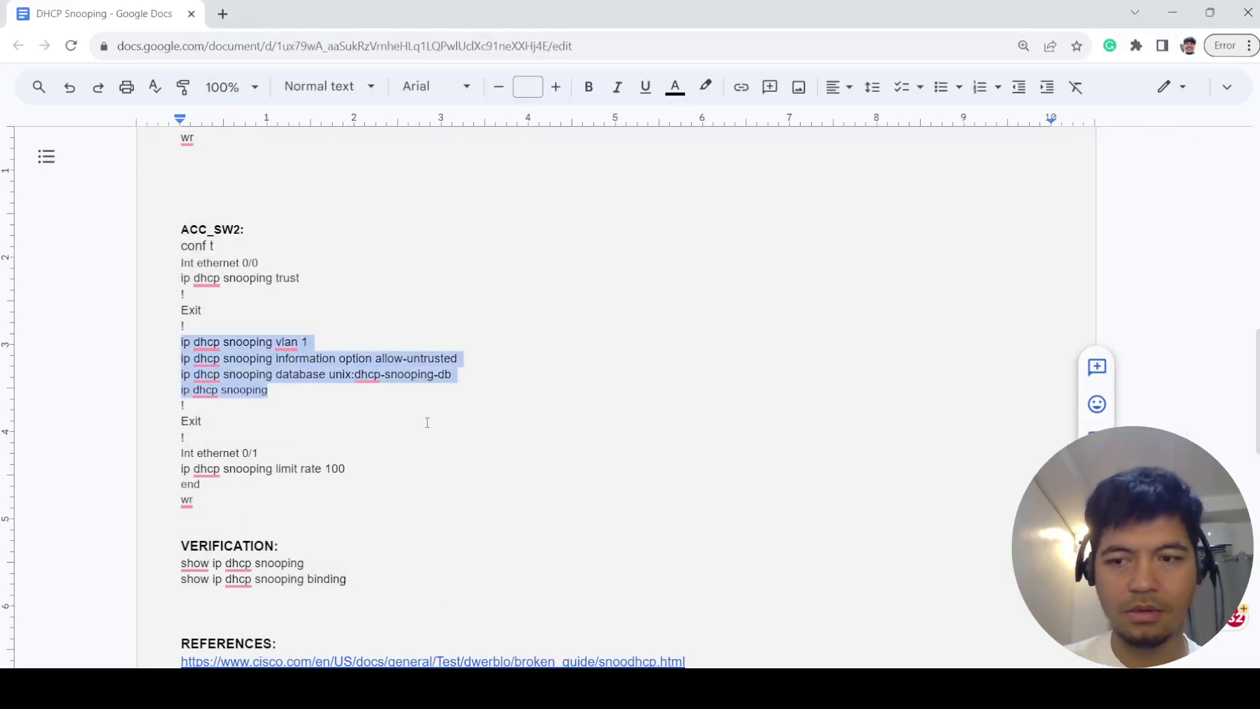
key("alt+Tab")
right_click(548, 399)
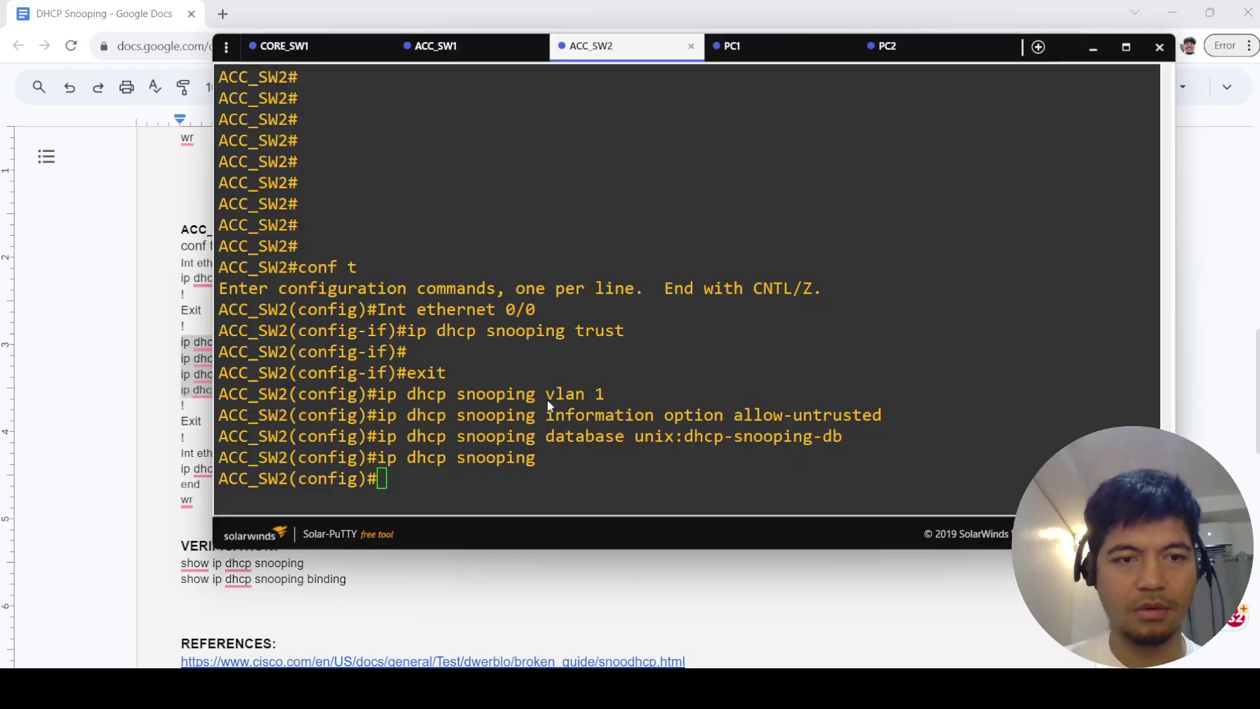
- Limit ACC_SW2 Ethernet 0/1 to 100 pps and save the configuration with wr
left_click(434, 592)
left_click_drag(215, 504, 179, 453)
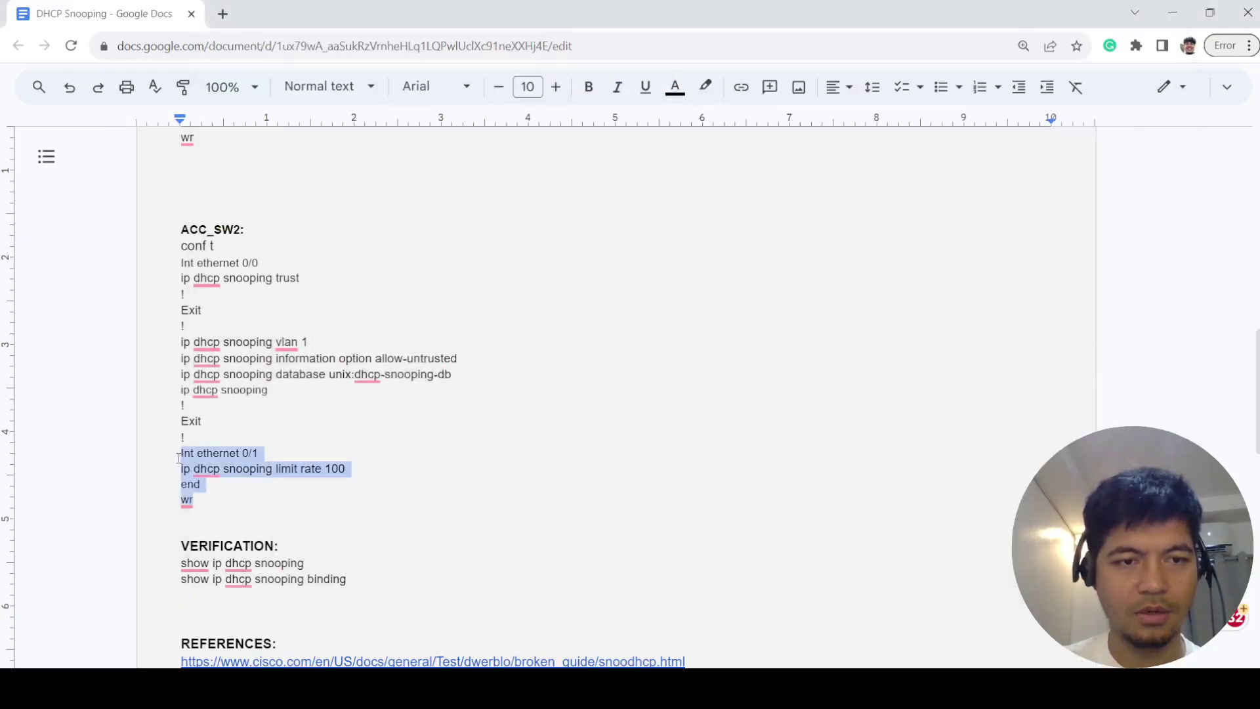
key("ctrl+c")
key("alt+Tab")
right_click(619, 433)
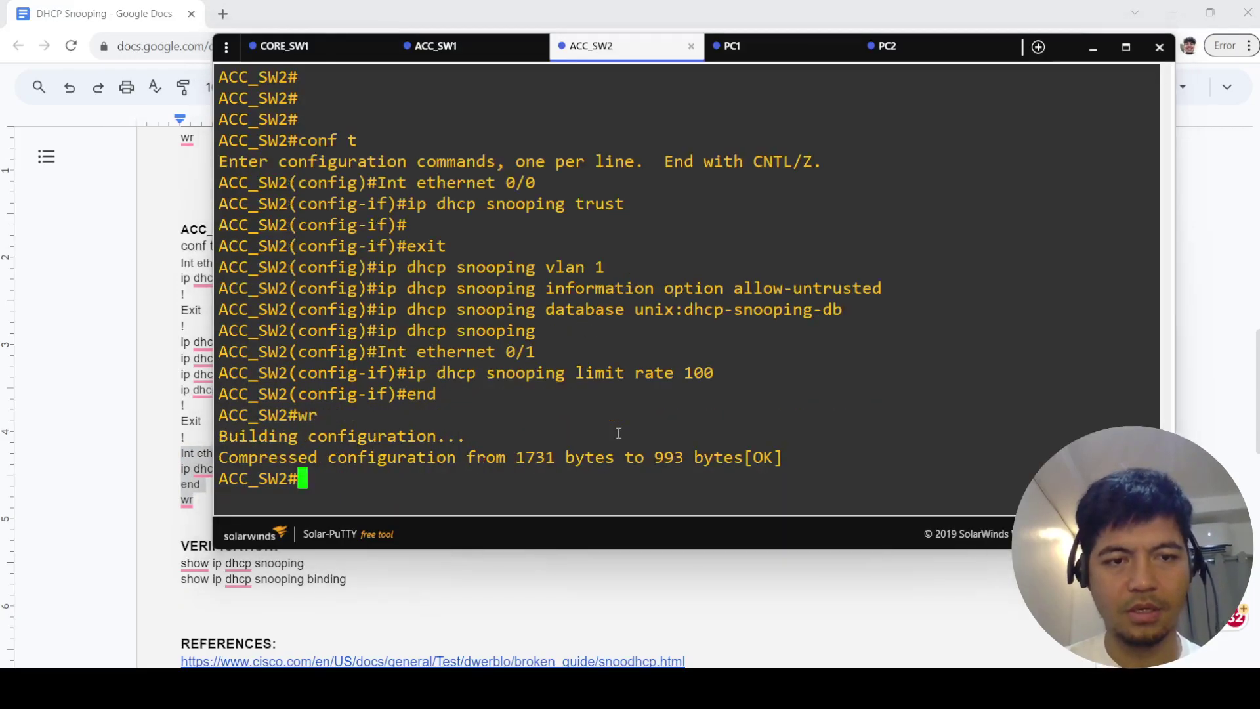
key("alt+Tab")
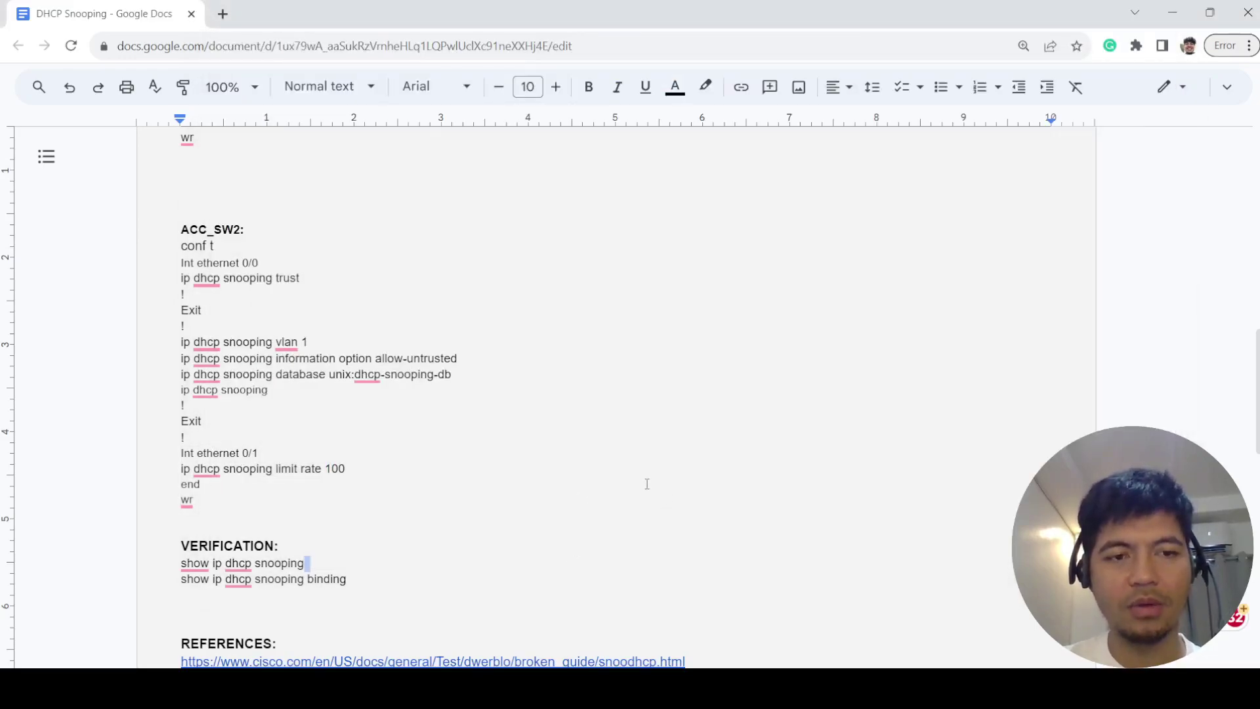
- Run 'show ip dhcp snooping', copied from the notes, on CORE_SW1
scroll(650, 485, "up", 2)
scroll(650, 485, "up", 12)
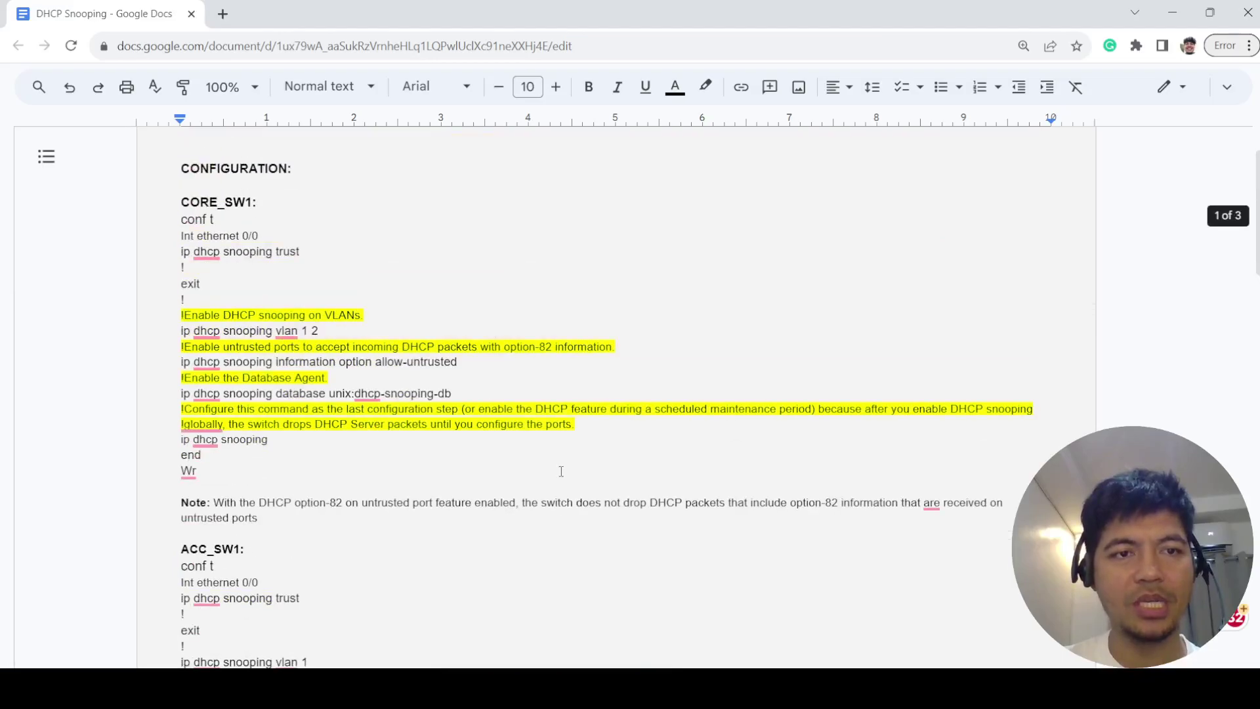
scroll(561, 471, "down", 10)
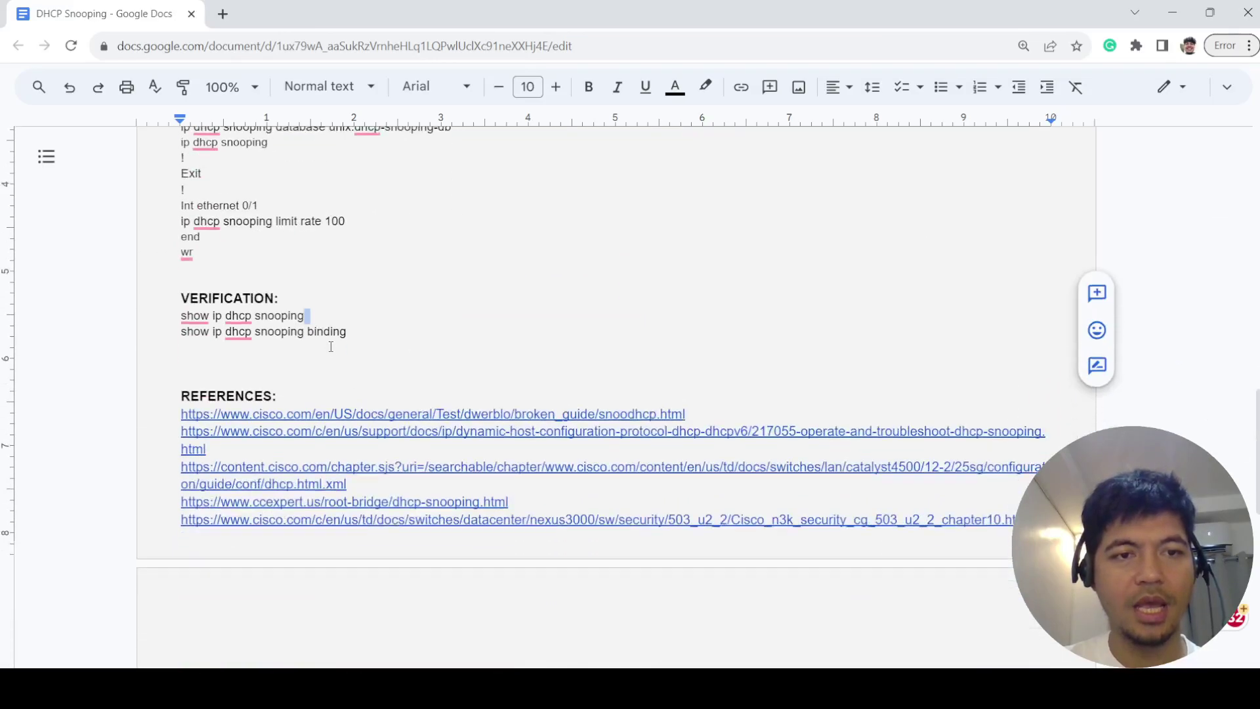
left_click(340, 316)
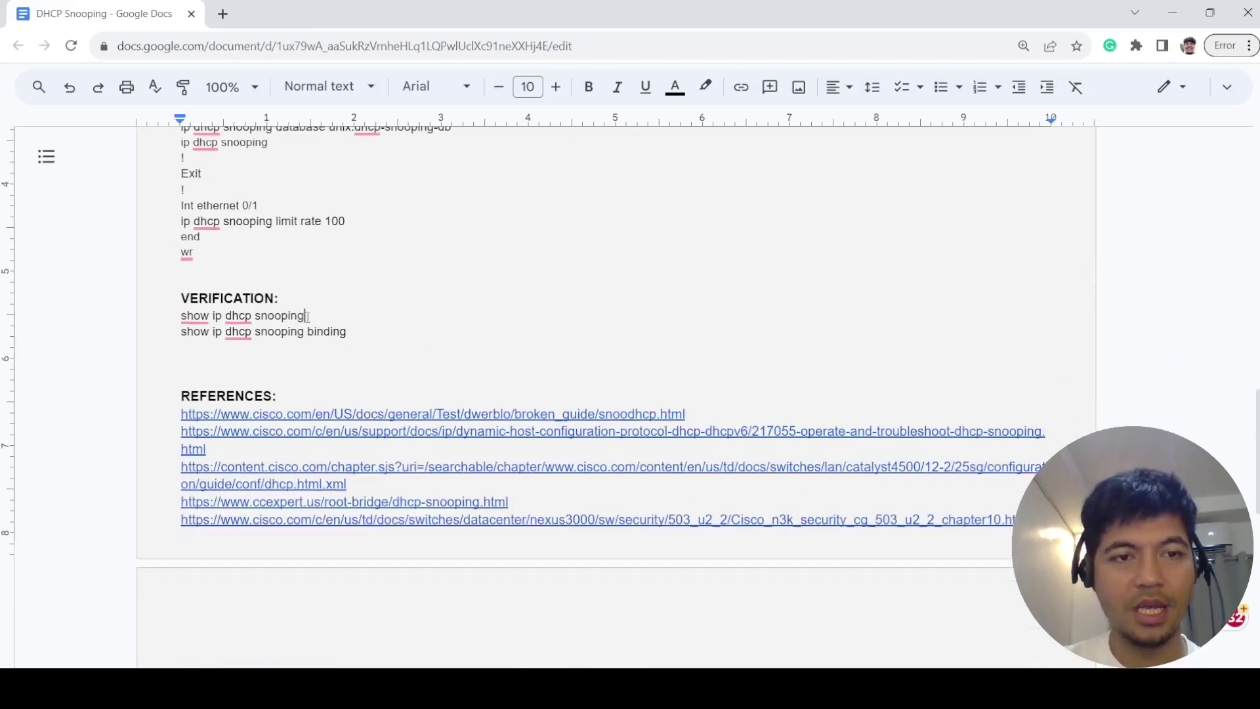
left_click_drag(307, 316, 143, 315)
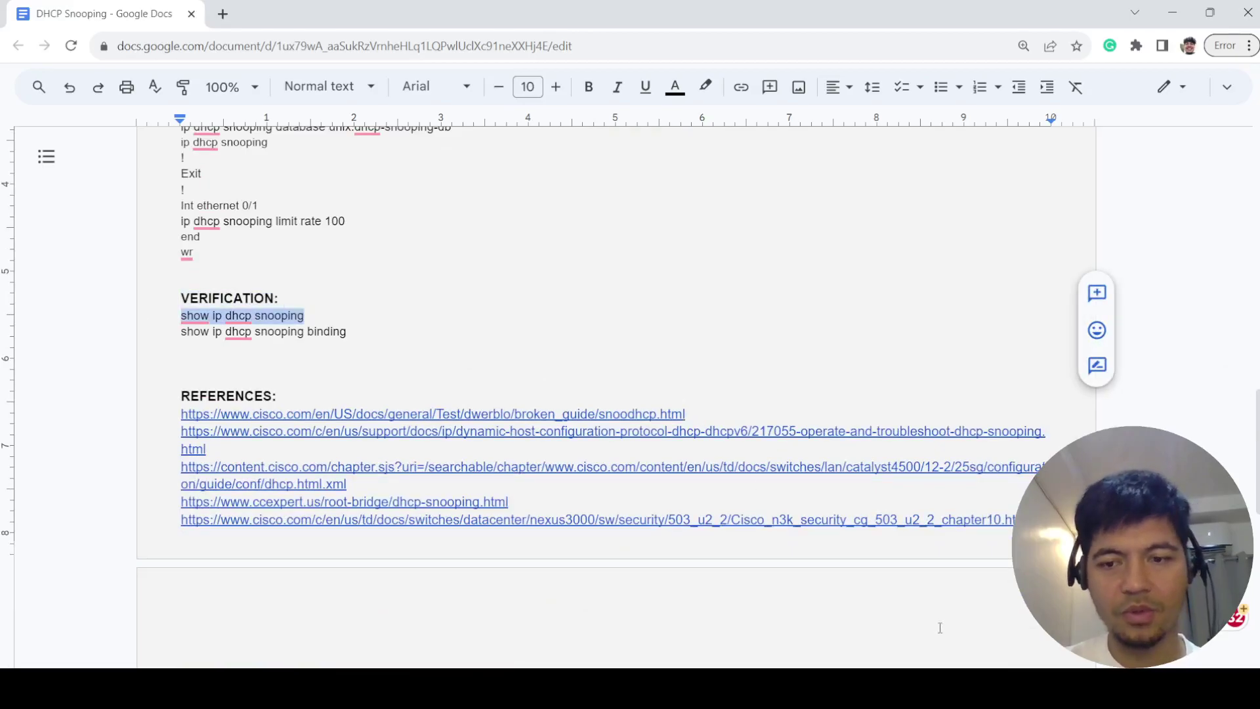
key("alt+Tab")
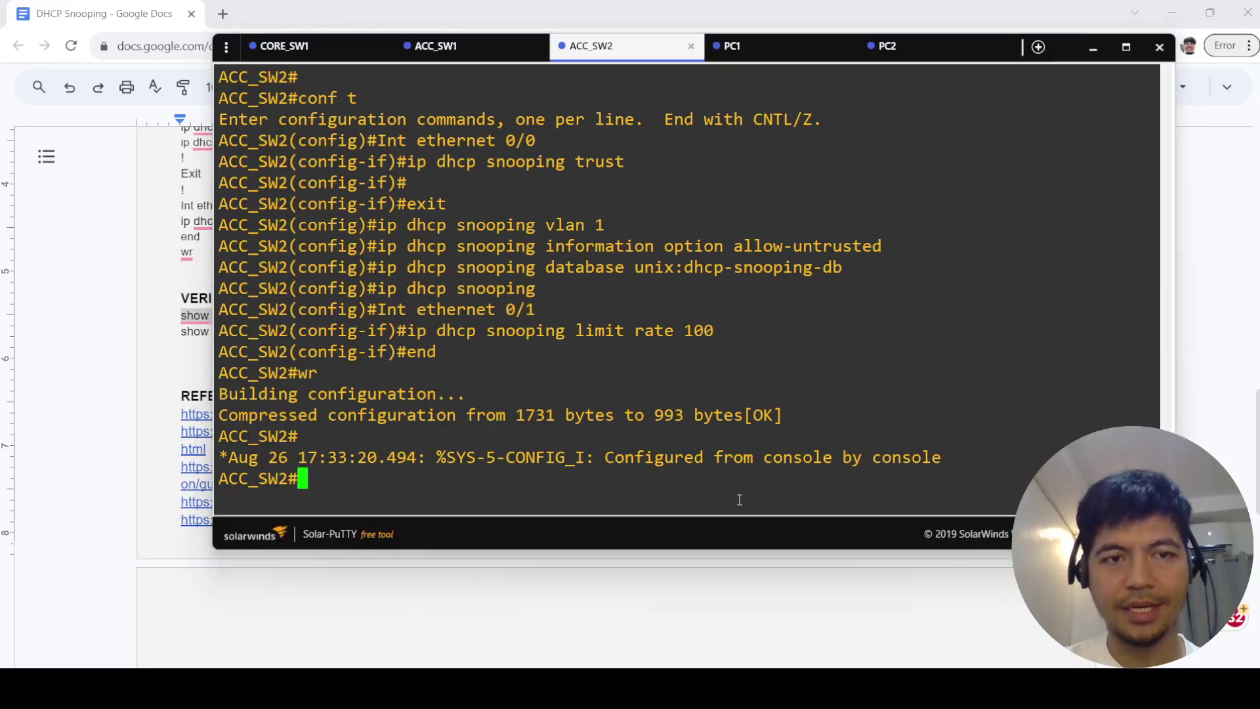
left_click(302, 49)
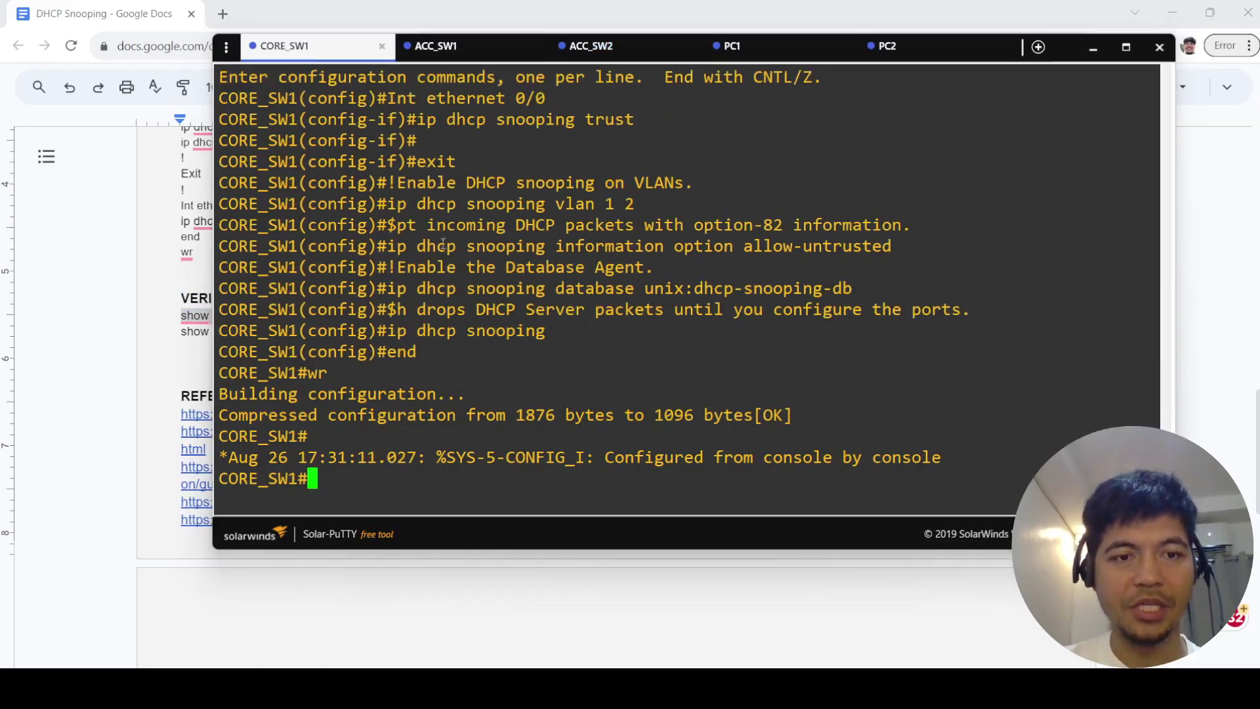
right_click(506, 313)
key("Return")
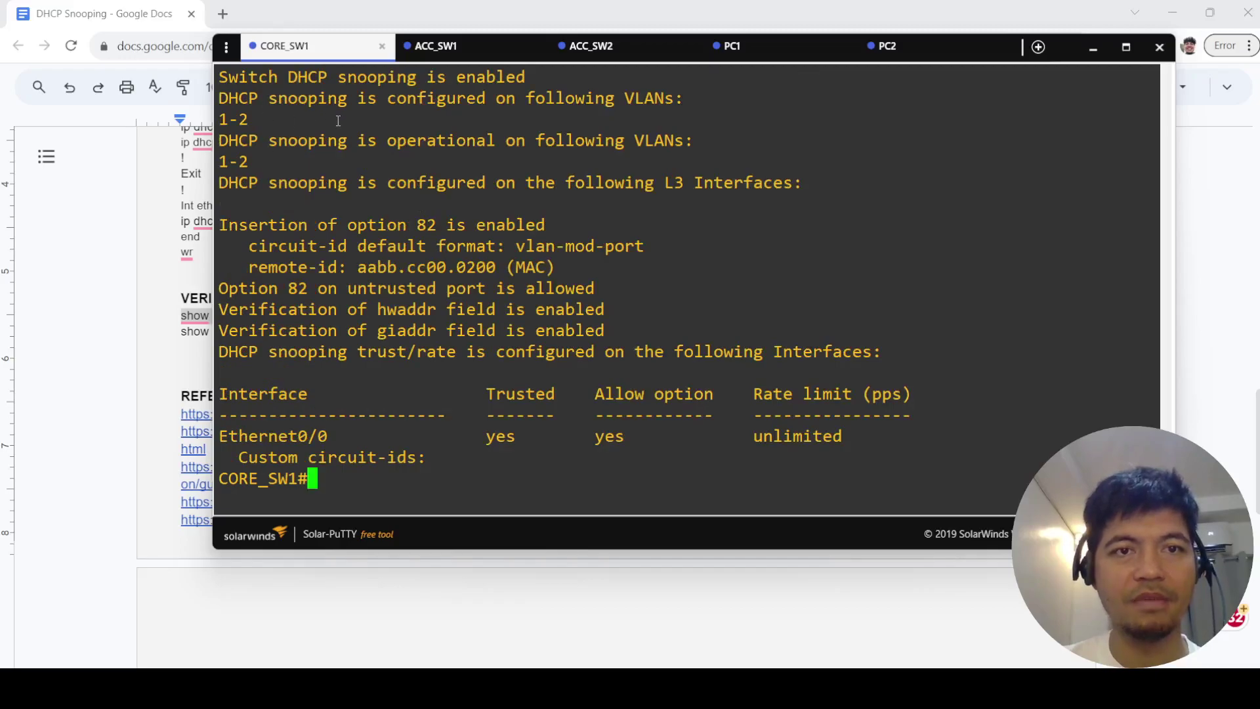
- Review the output: snooping enabled for VLANs 1-2, Ethernet0/0 trusted, rate limit unlimited
scroll(320, 95, "up", 3)
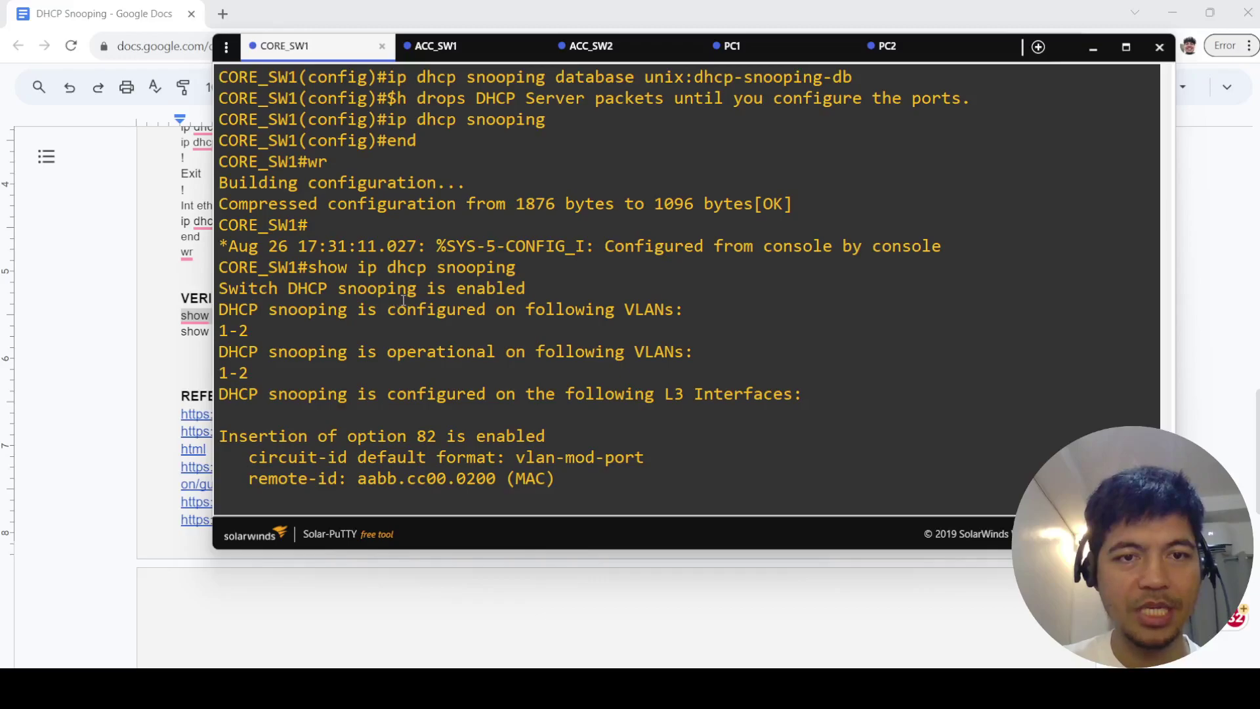
left_click_drag(522, 294, 271, 292)
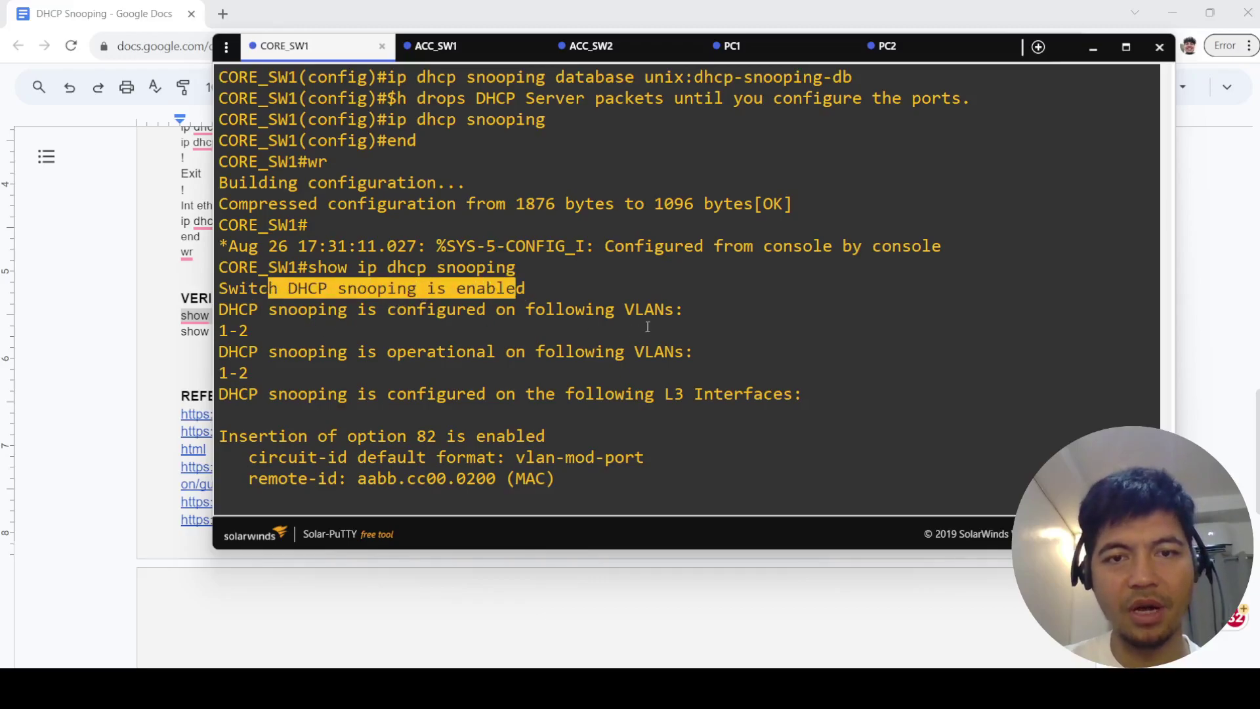
left_click_drag(674, 309, 546, 309)
left_click(271, 352)
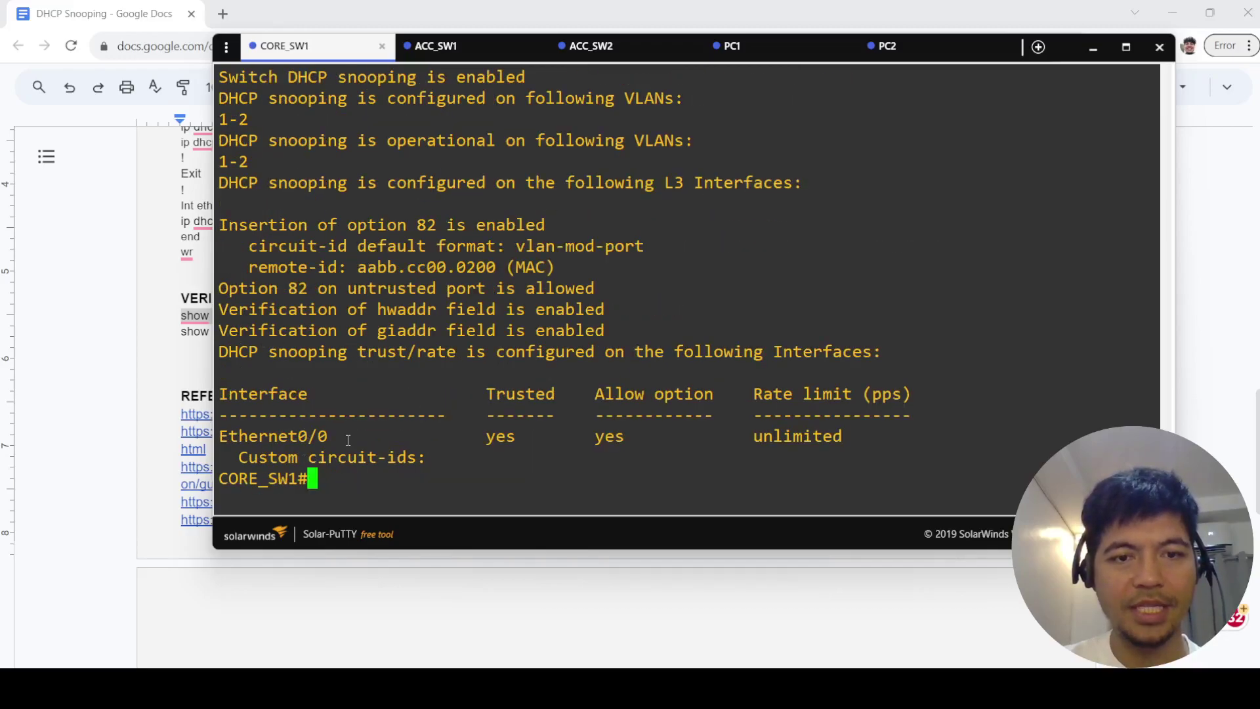
left_click_drag(318, 438, 269, 438)
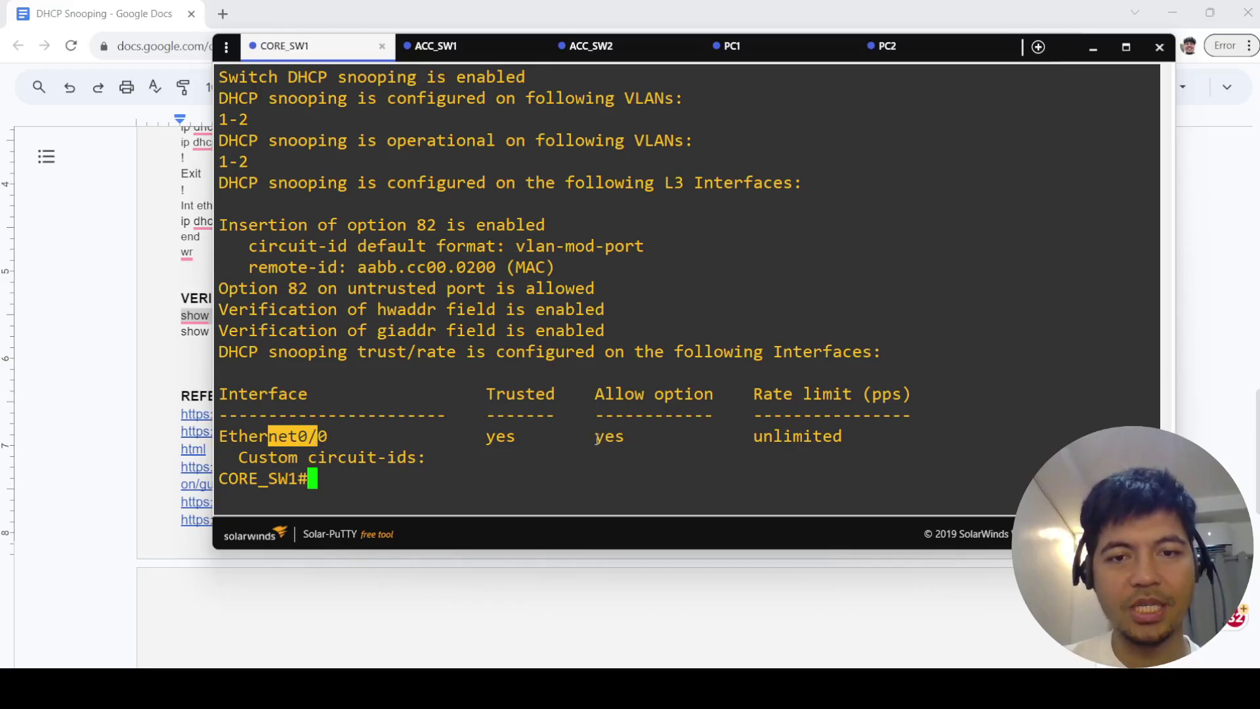
left_click(631, 393)
left_click_drag(693, 394, 605, 394)
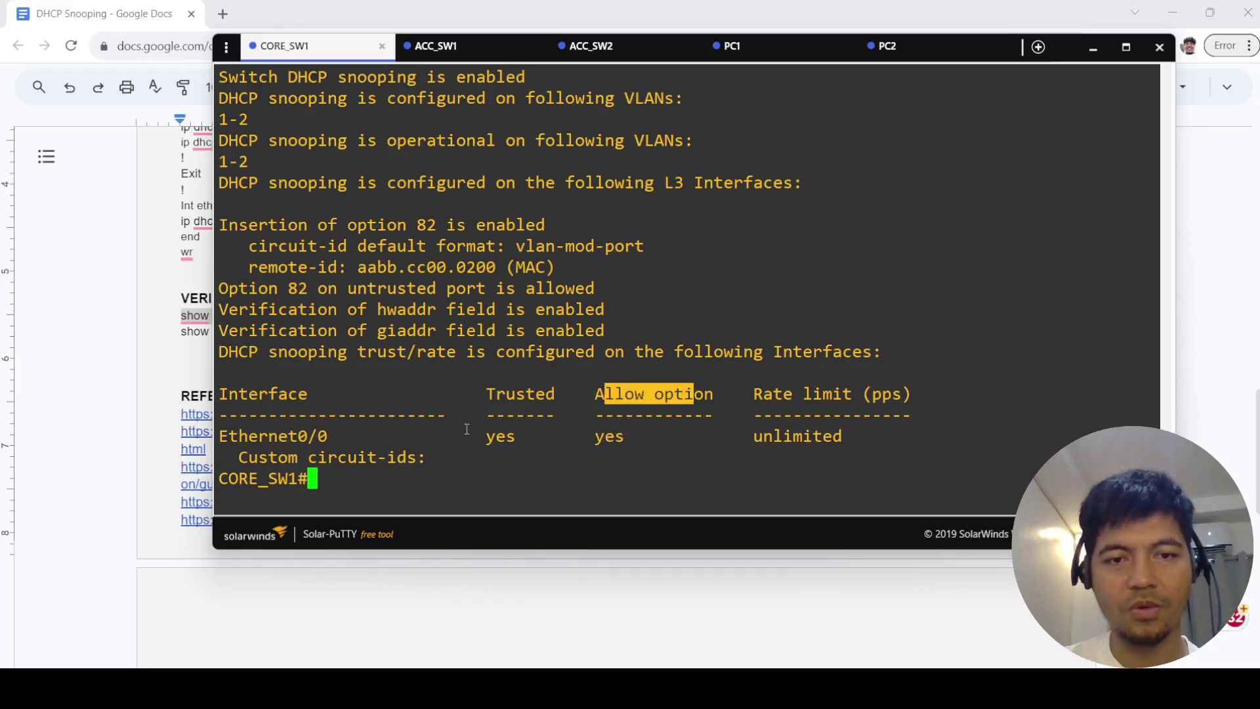
left_click_drag(506, 394, 547, 396)
left_click_drag(496, 436, 516, 437)
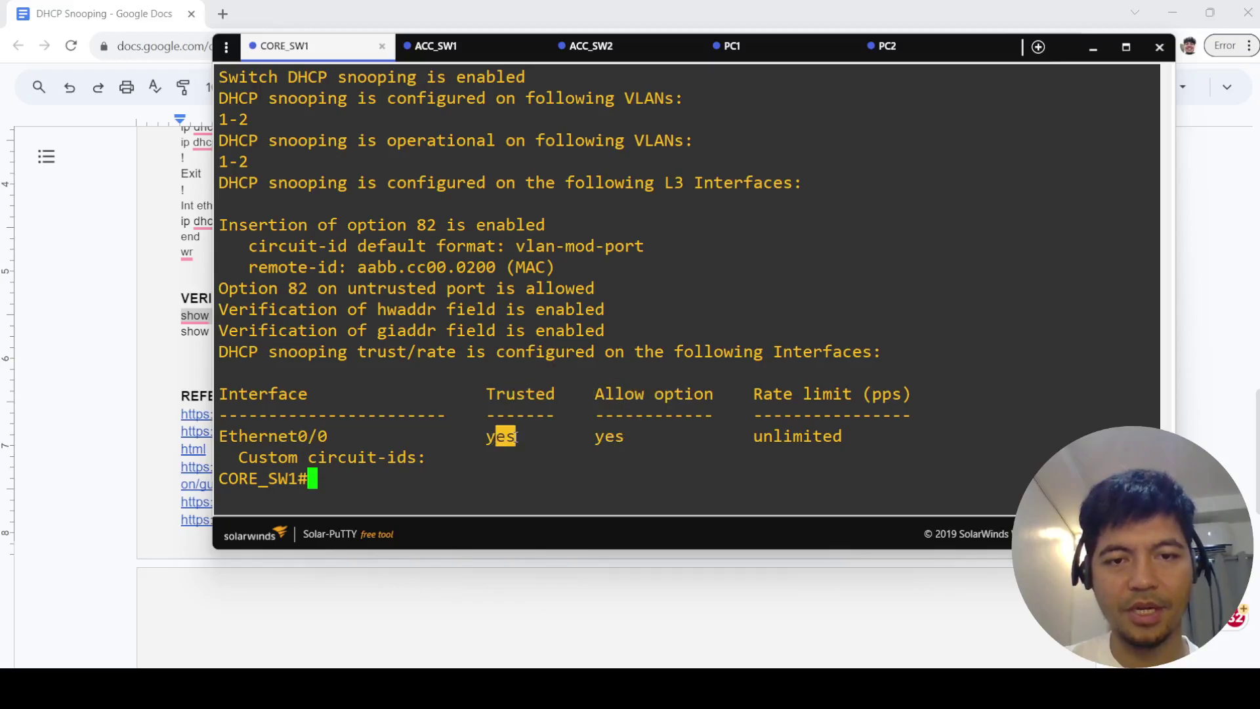
left_click_drag(616, 394, 654, 394)
double_click(615, 451)
left_click(622, 427)
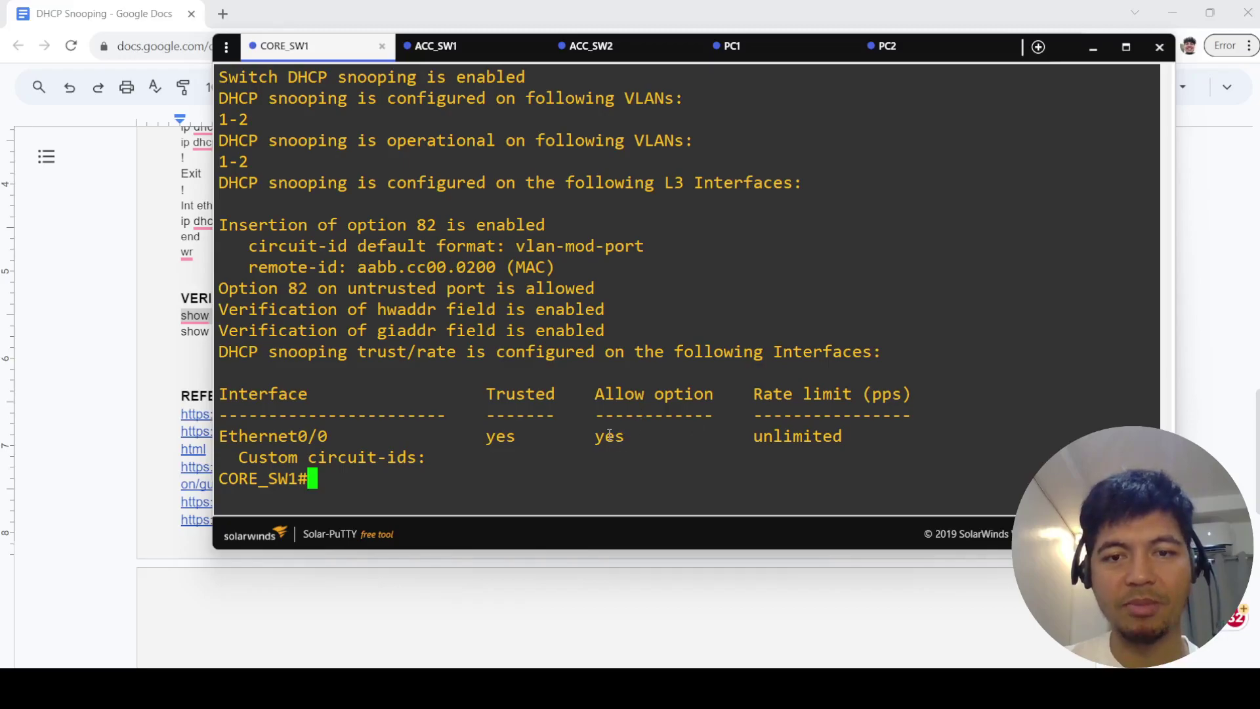
double_click(650, 394)
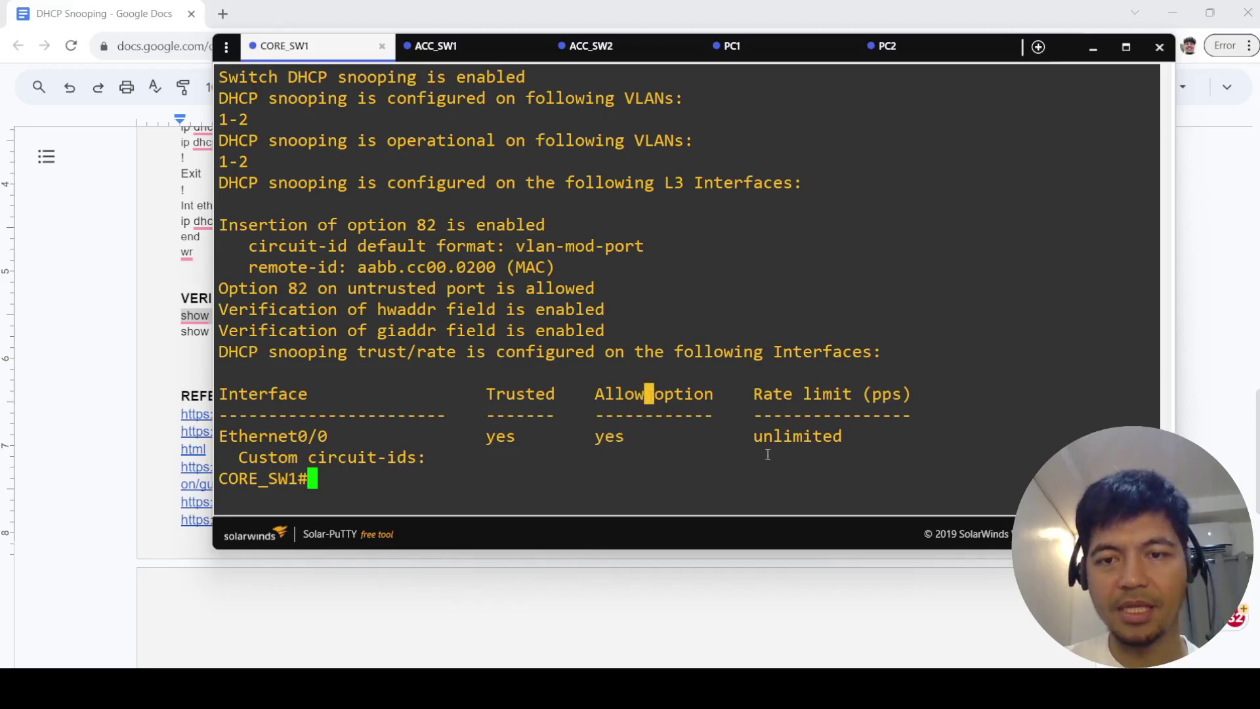
left_click_drag(753, 436, 823, 437)
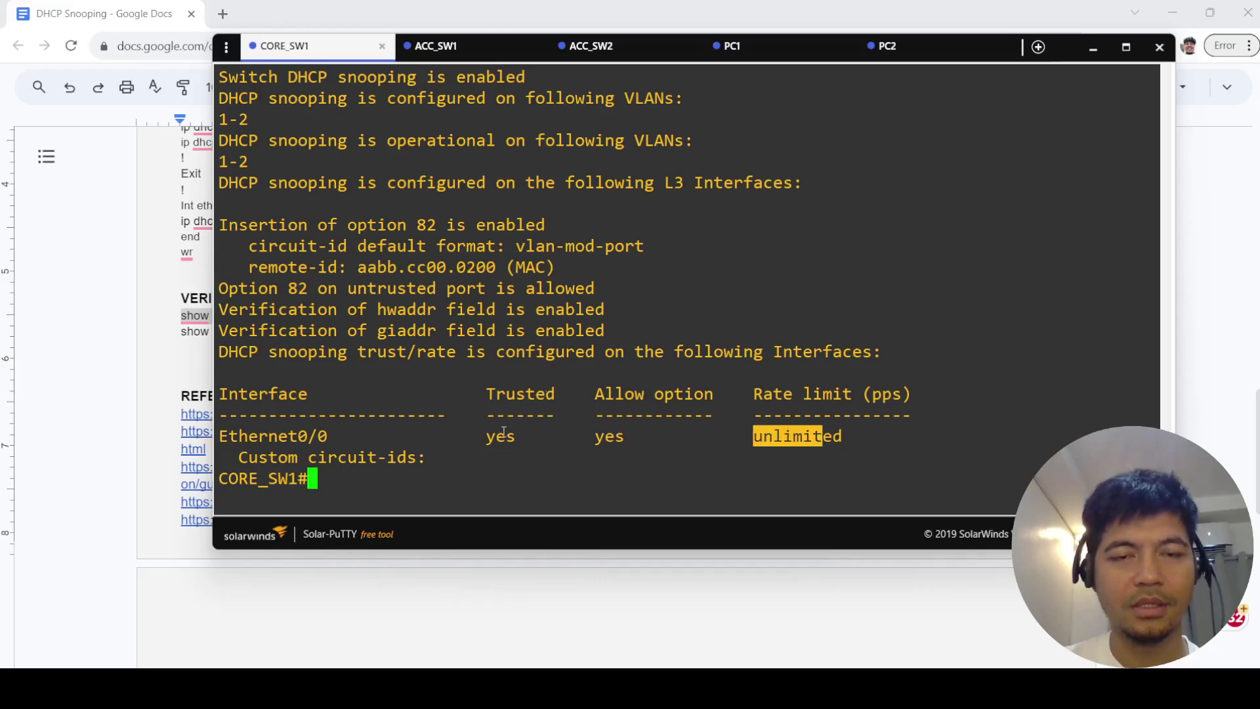
left_click(499, 574)
- Run 'show ip dhcp snooping binding' from the notes on CORE_SW1, showing 0 bindings
left_click(348, 332)
left_click_drag(349, 333, 165, 331)
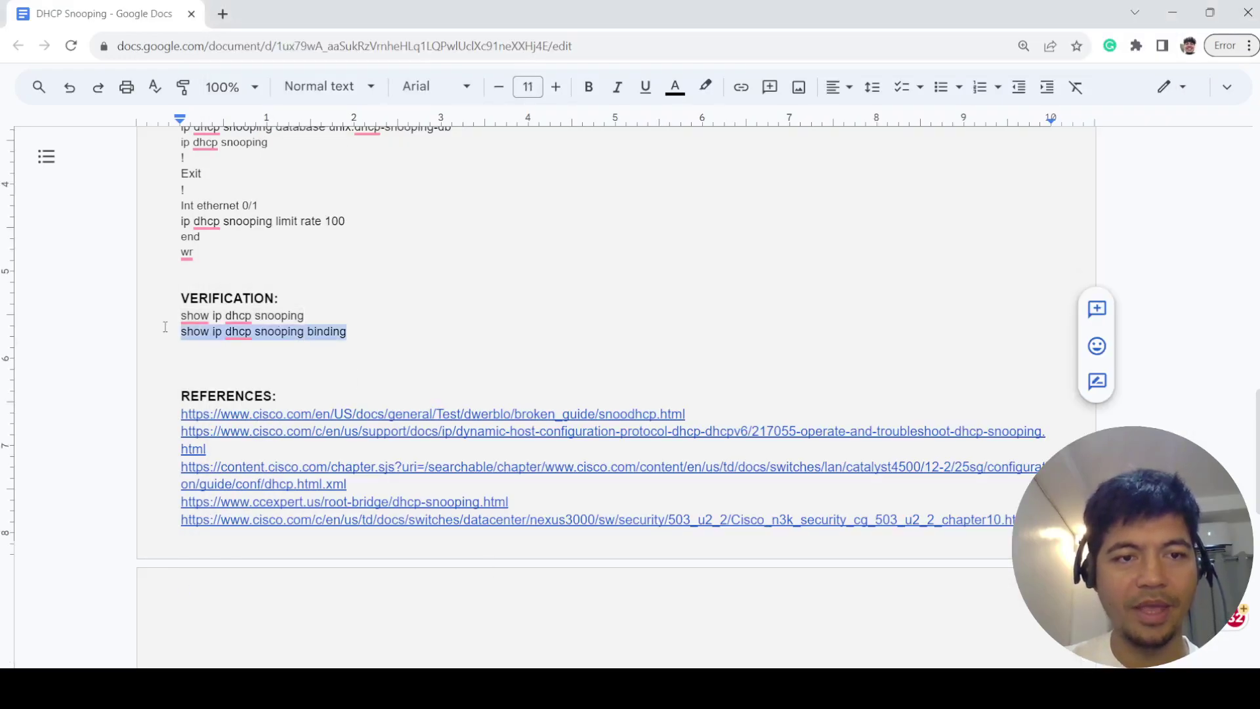
key("ctrl+c")
key("alt+Tab")
right_click(553, 405)
key("Return")
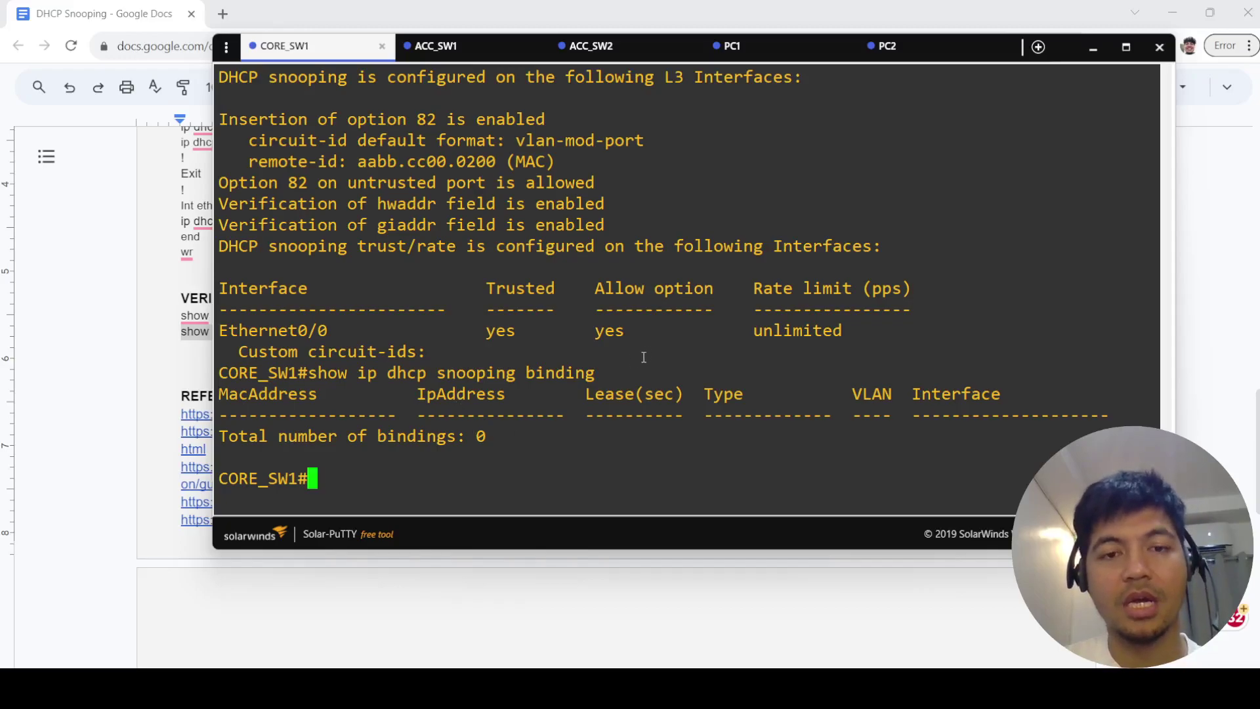
- Run 'show ip int br' on PC1 to confirm Ethernet0/0 got 192.168.1.1 via DHCP
left_click(761, 48)
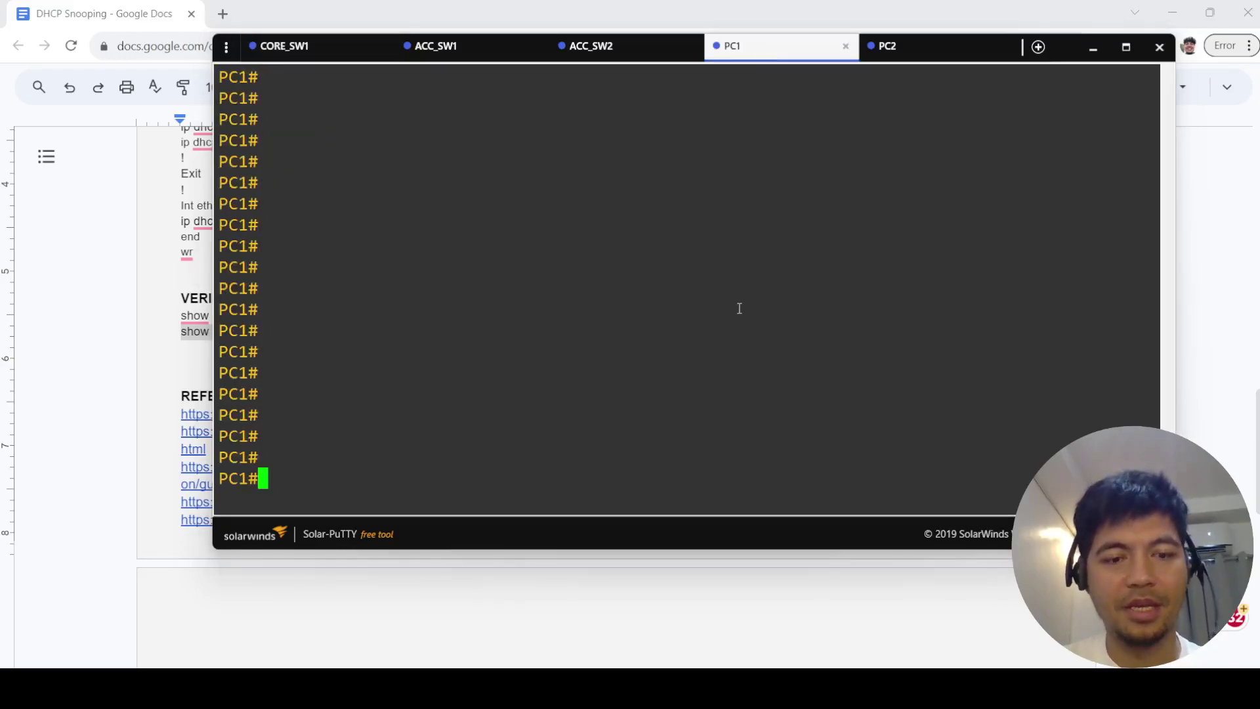
type("show ip int br")
key("Return")
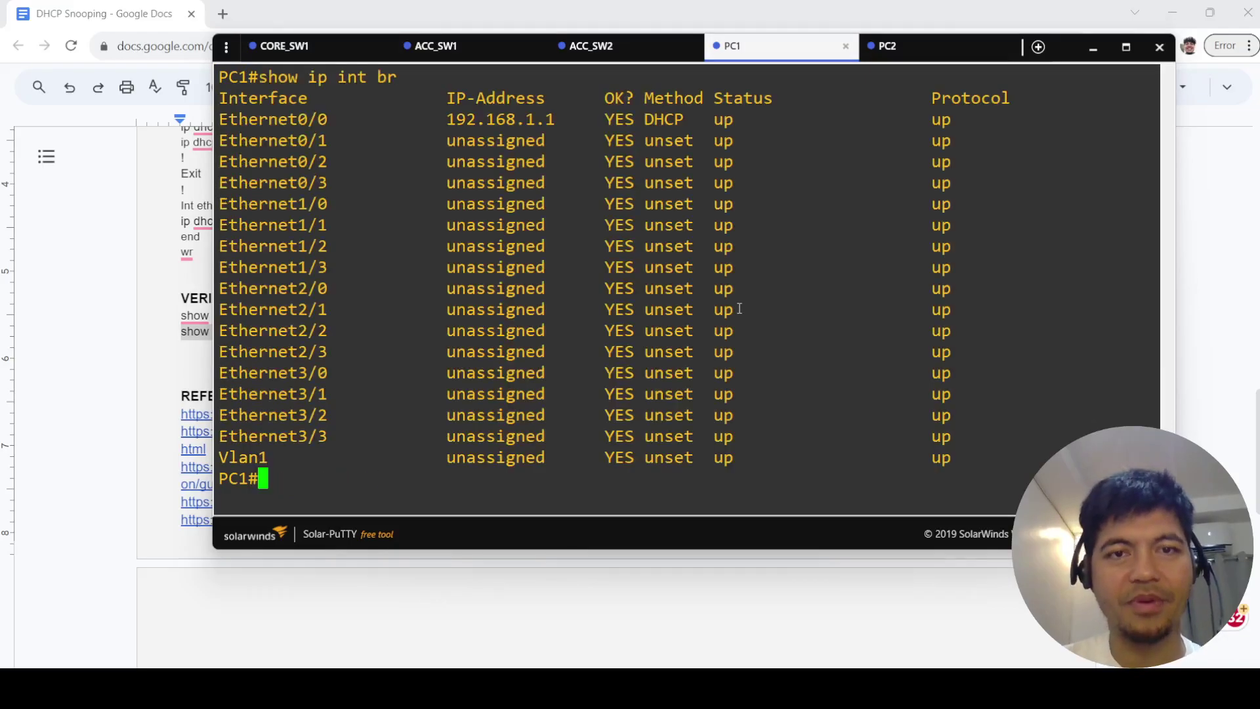
double_click(287, 120)
double_click(498, 119)
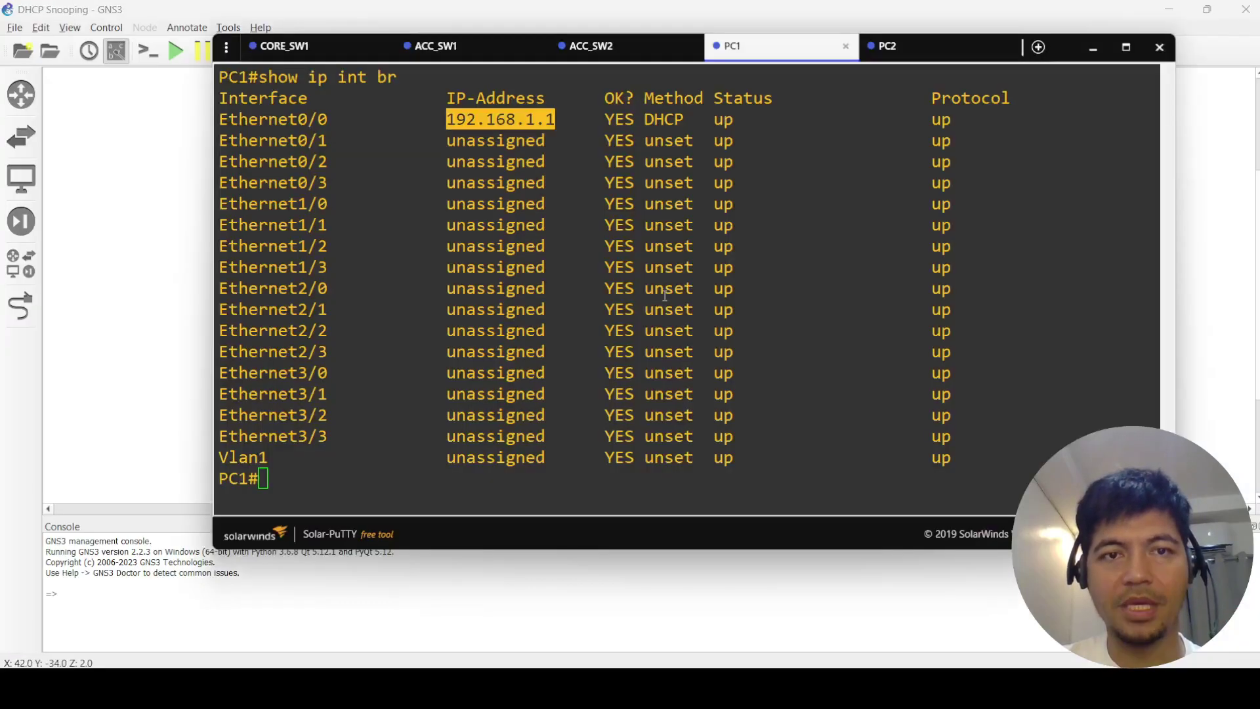
- Ping 192.168.1.254 from PC1 successfully, then bring up the PC2 console
left_click(603, 297)
type("ping")
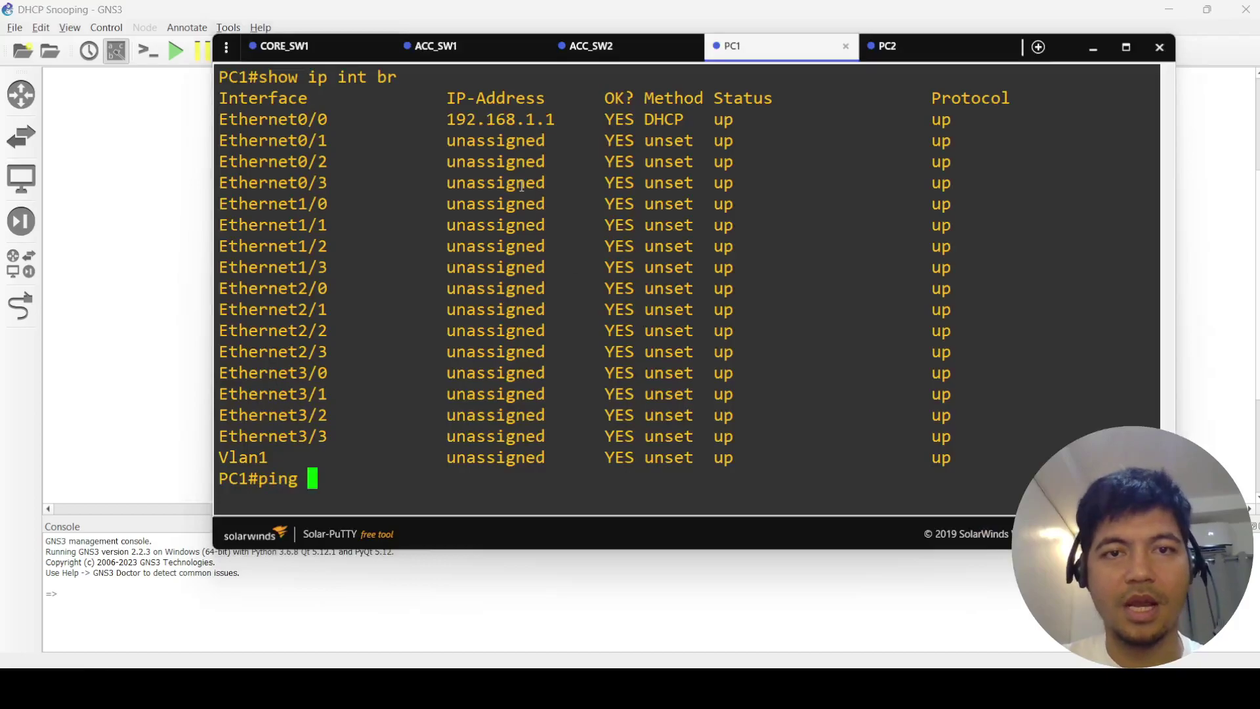
double_click(492, 120)
right_click(625, 263)
key("BackSpace")
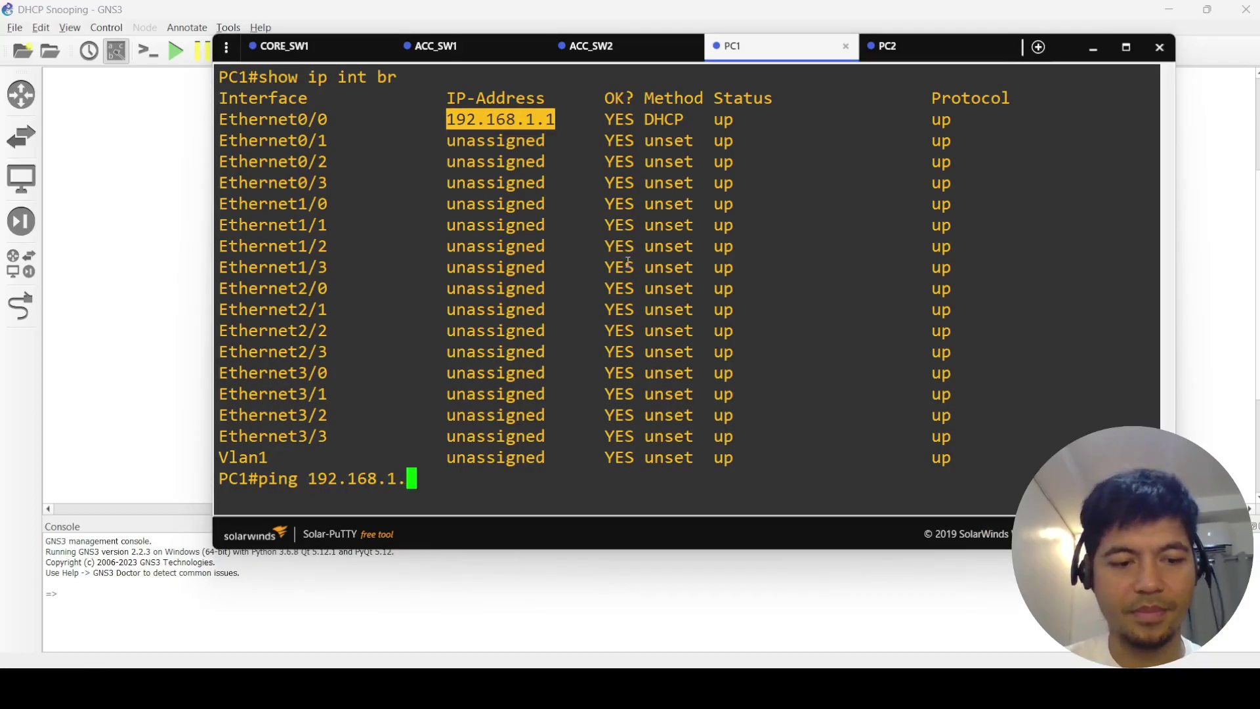
type("254")
key("Return")
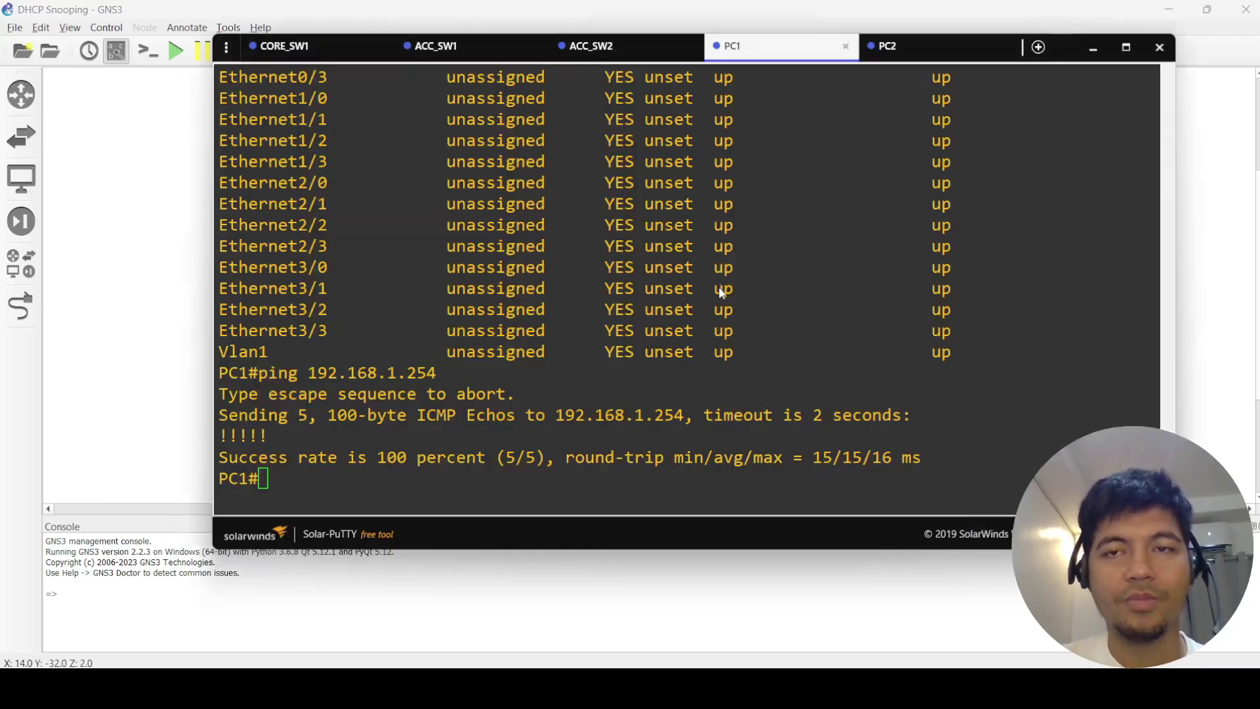
left_click_drag(978, 45, 1028, 64)
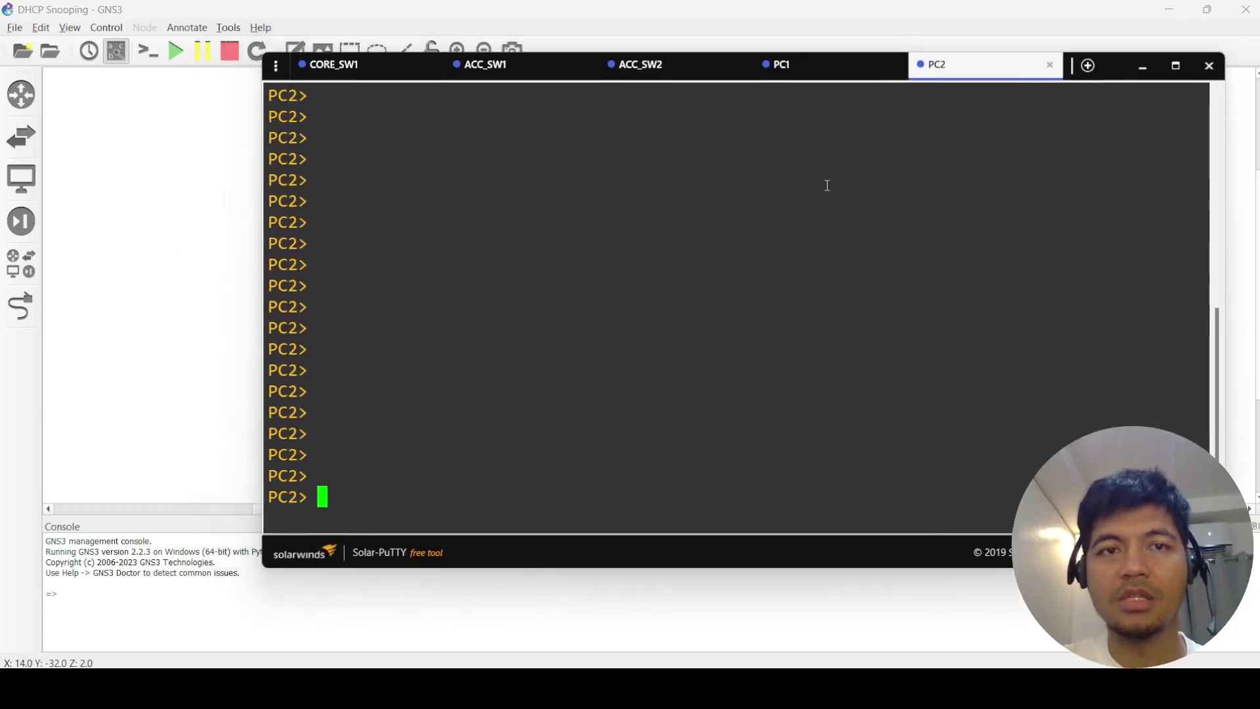
- Look over CORE_SW1's console output, then return to PC1's console
left_click(375, 61)
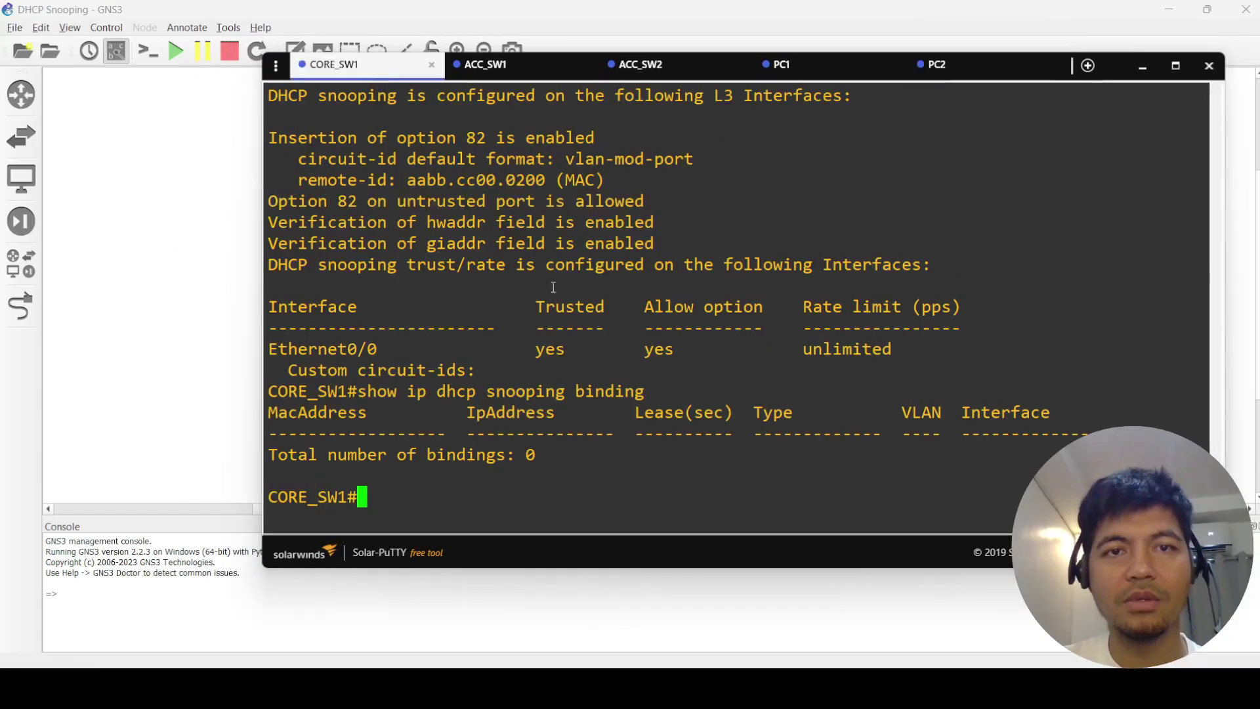
left_click(815, 76)
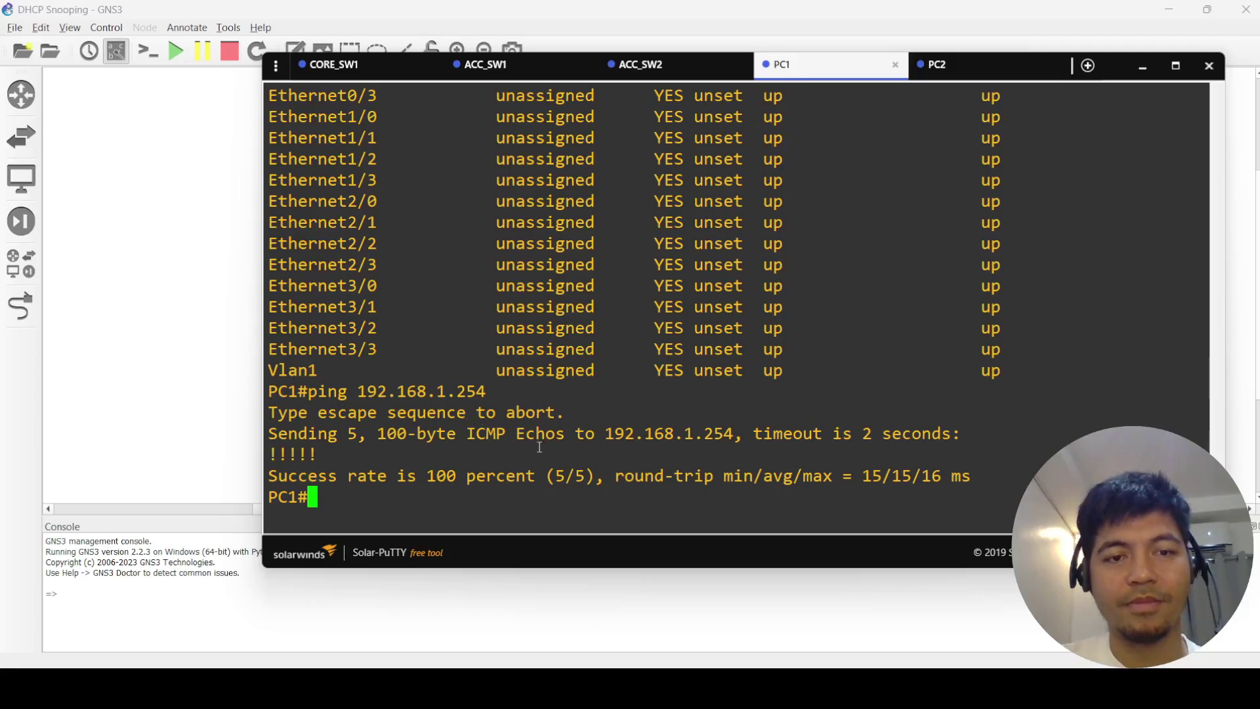
- On PC1, enter configuration mode for interface Ethernet0/0
type("conf t")
key("Return")
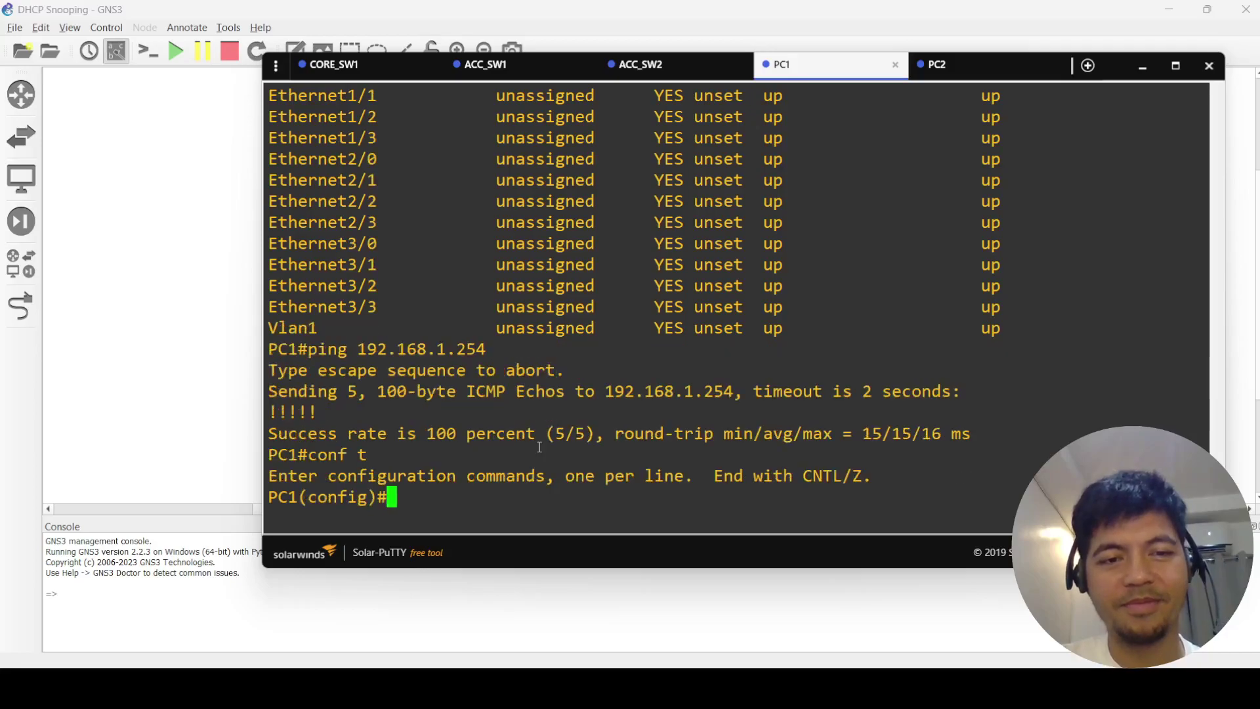
type("int")
scroll(397, 435, "up", 7)
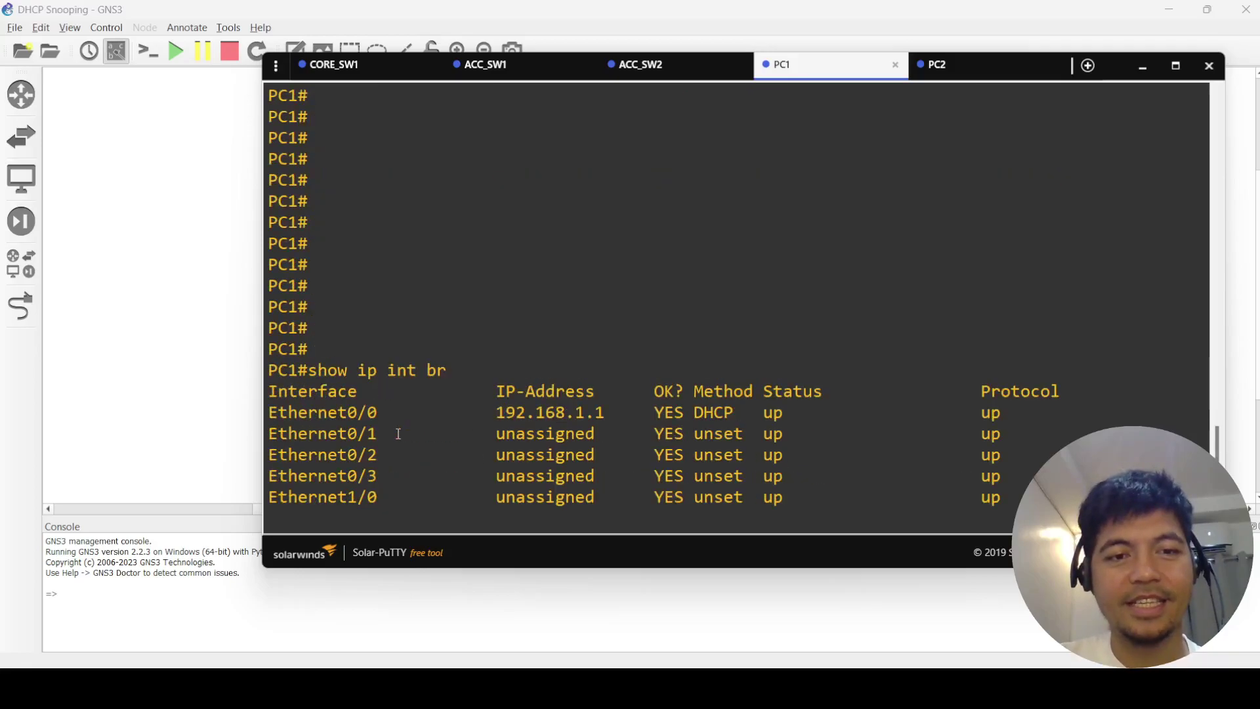
double_click(351, 415)
scroll(565, 455, "down", 7)
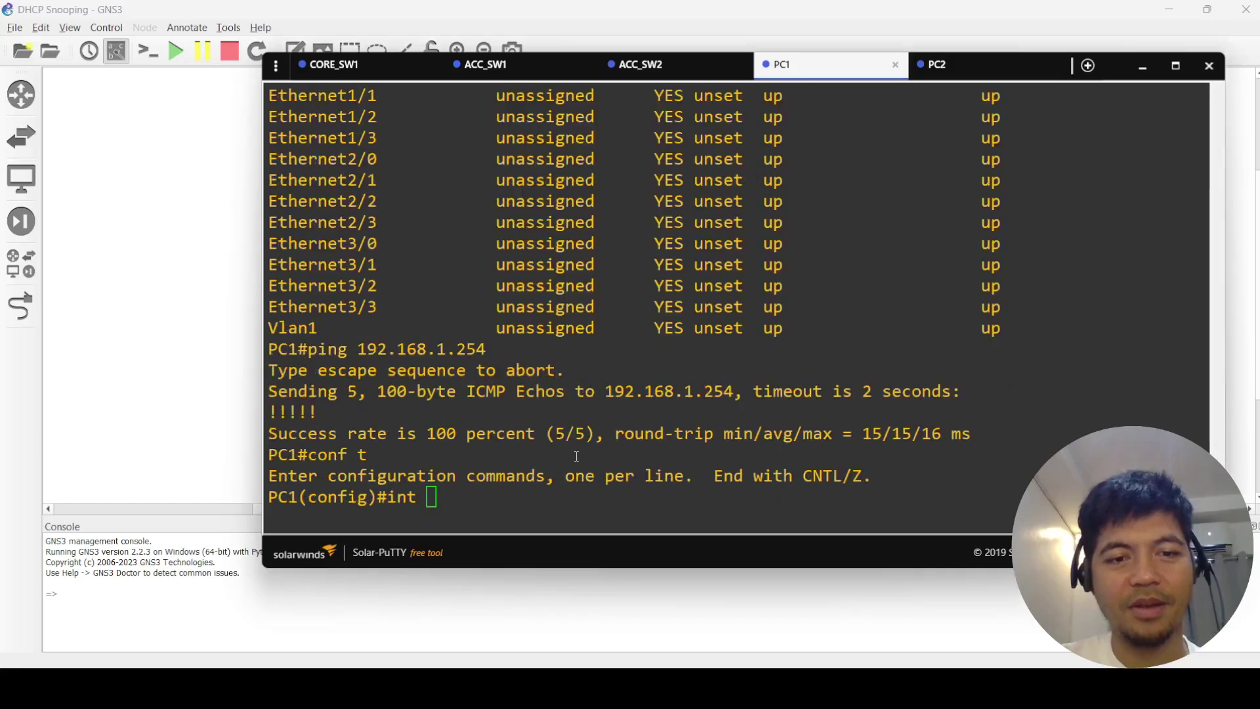
right_click(564, 455)
key("Return")
- Shut down and re-enable Ethernet0/0, then list PC1's interface summary with 'show ip int br'
type("show")
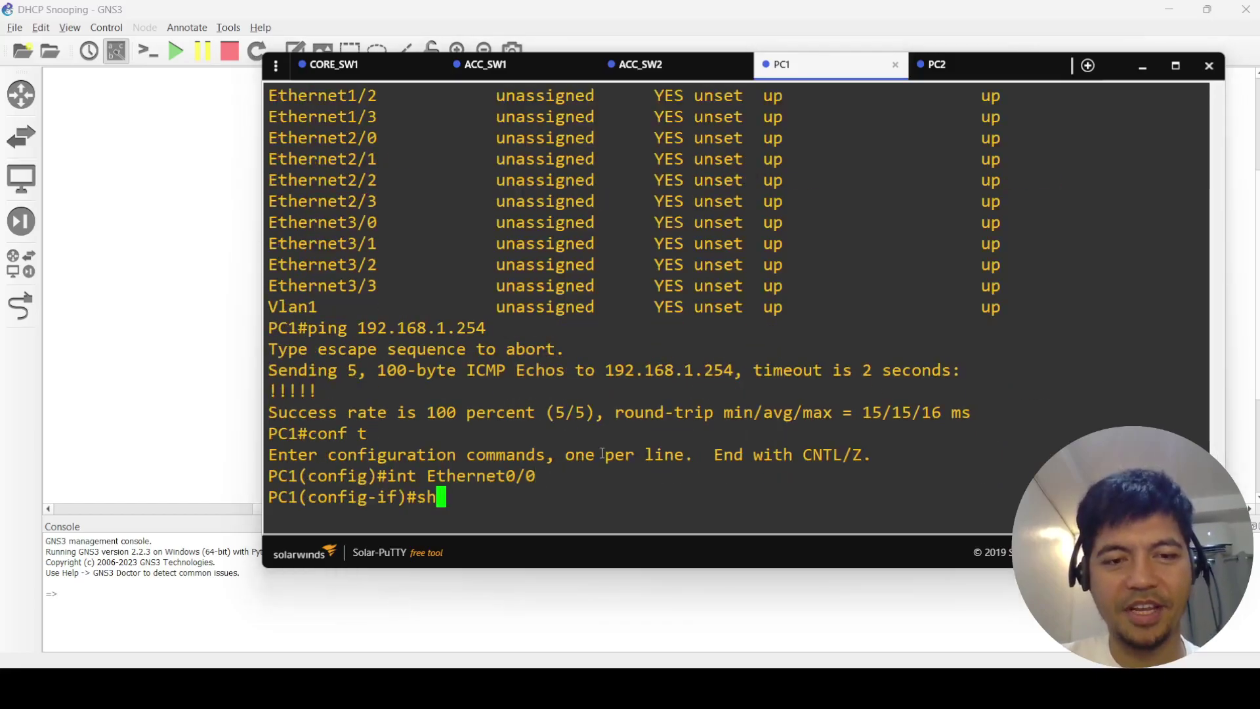
key("BackSpace")
key("BackSpace")
key("BackSpace")
key("BackSpace")
type("shut")
key("Return")
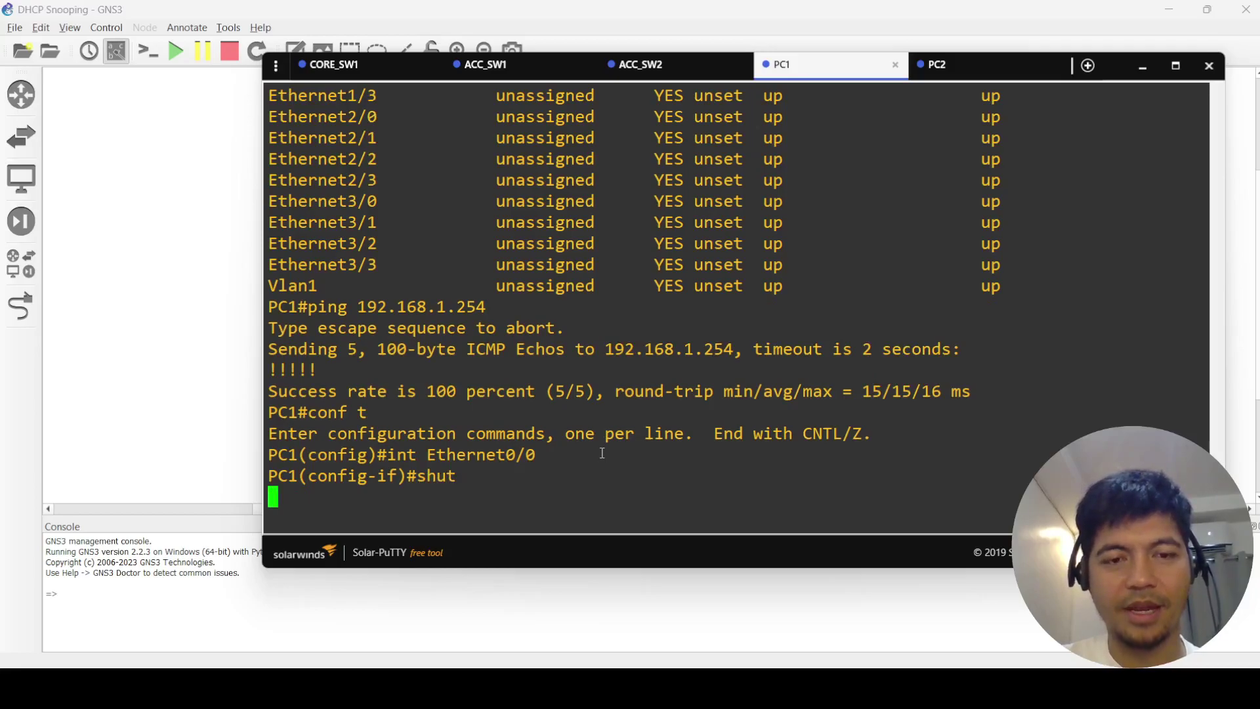
type("no shut")
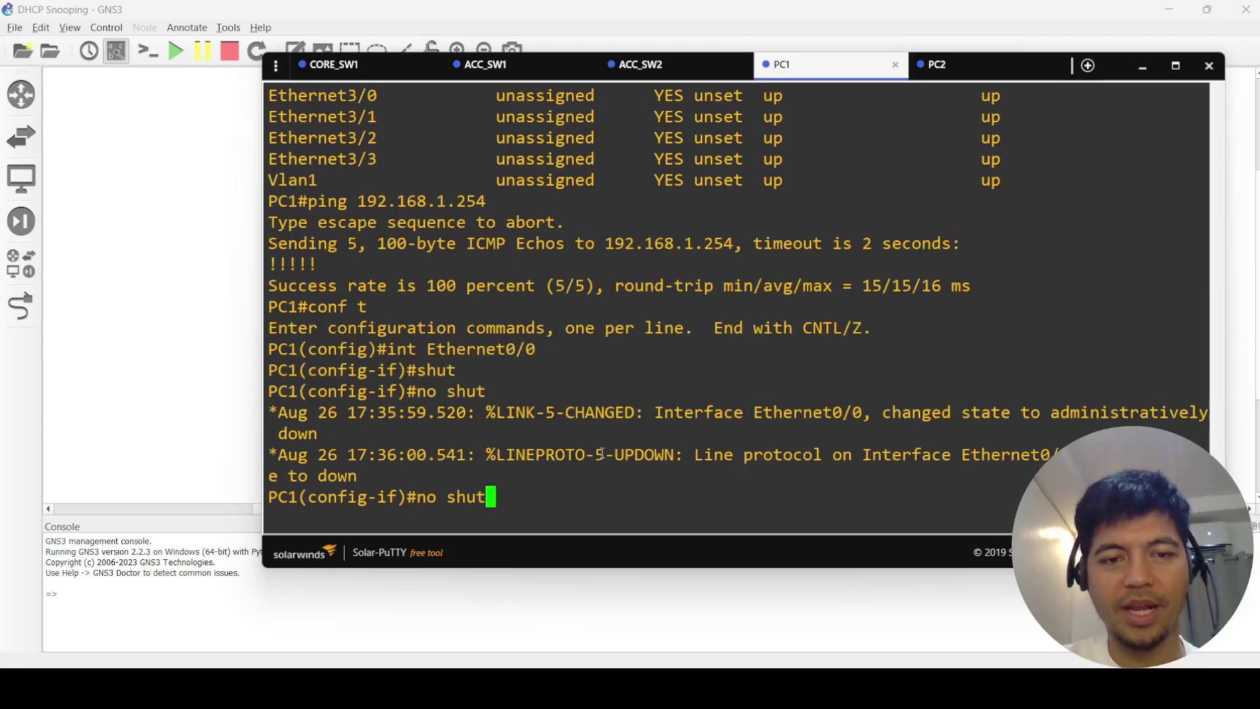
key("Return")
type("end")
key("Return")
type("show ")
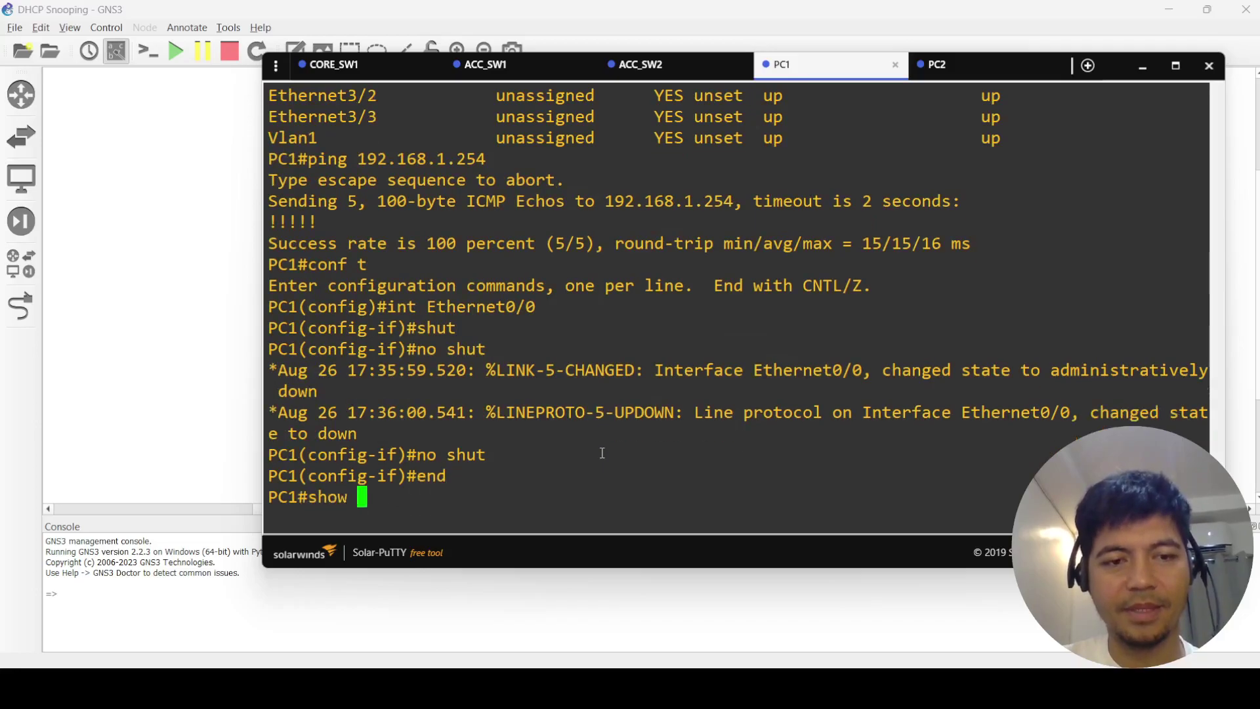
type("ip int br")
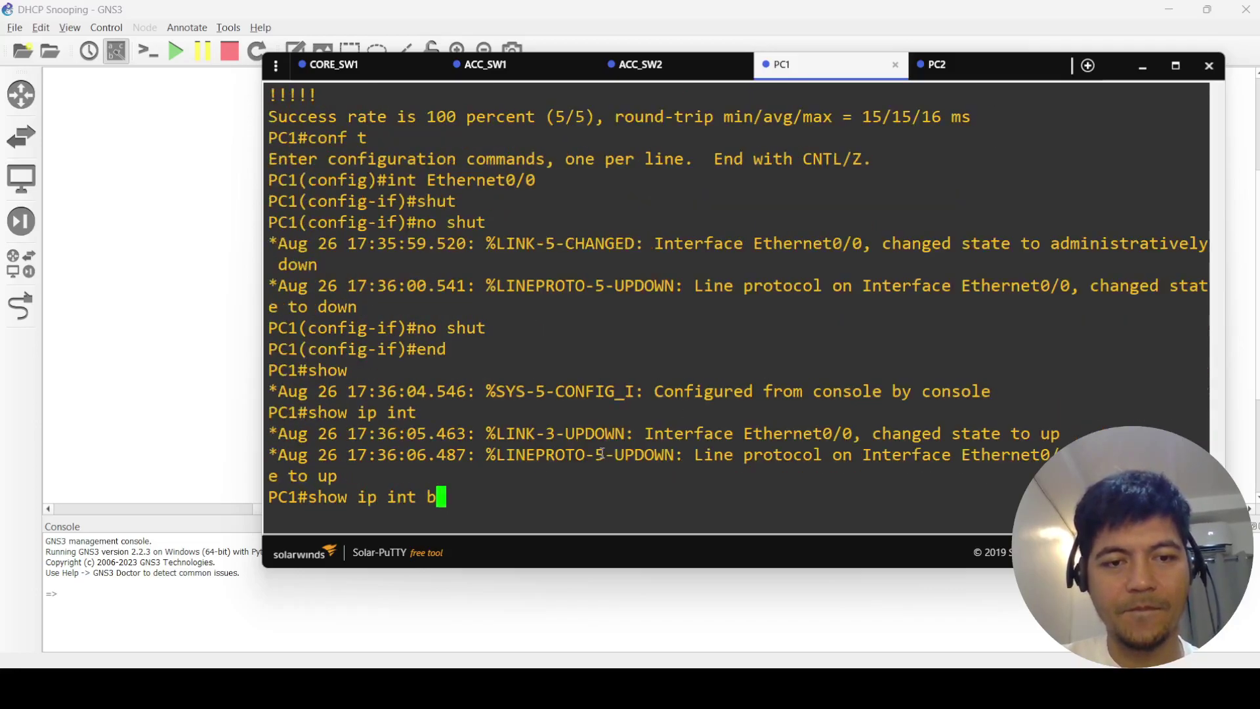
key("Return")
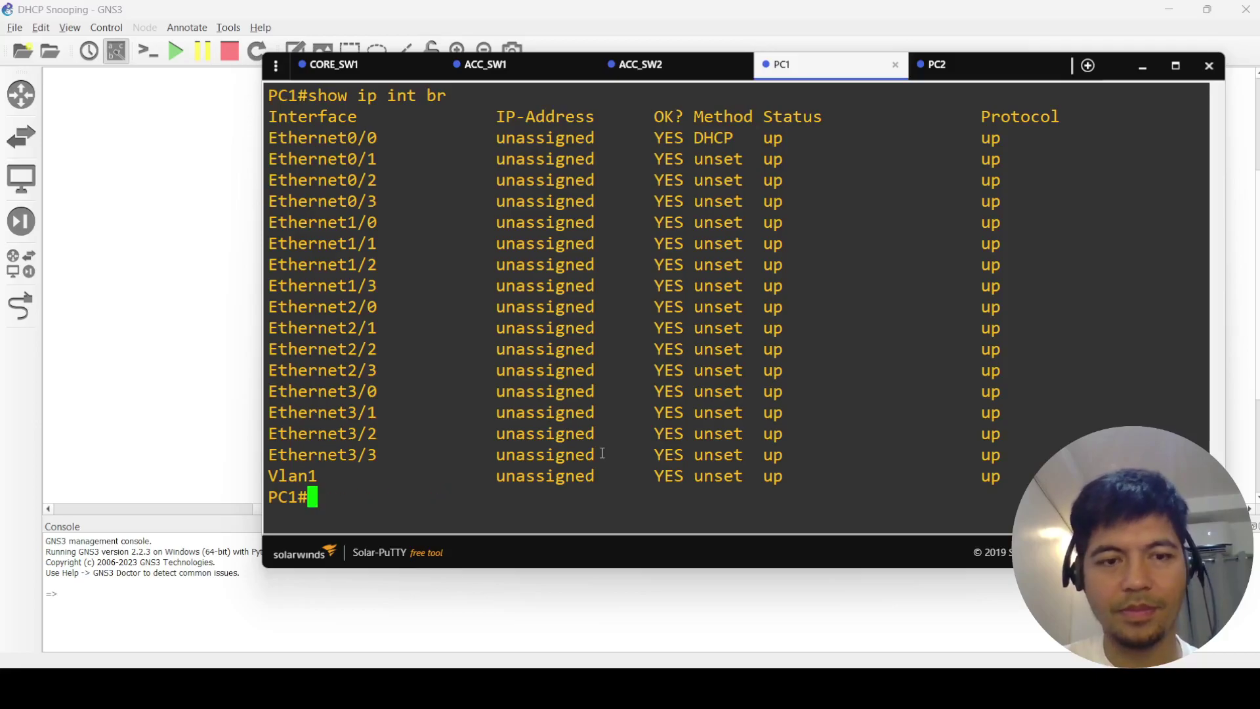
key("Up")
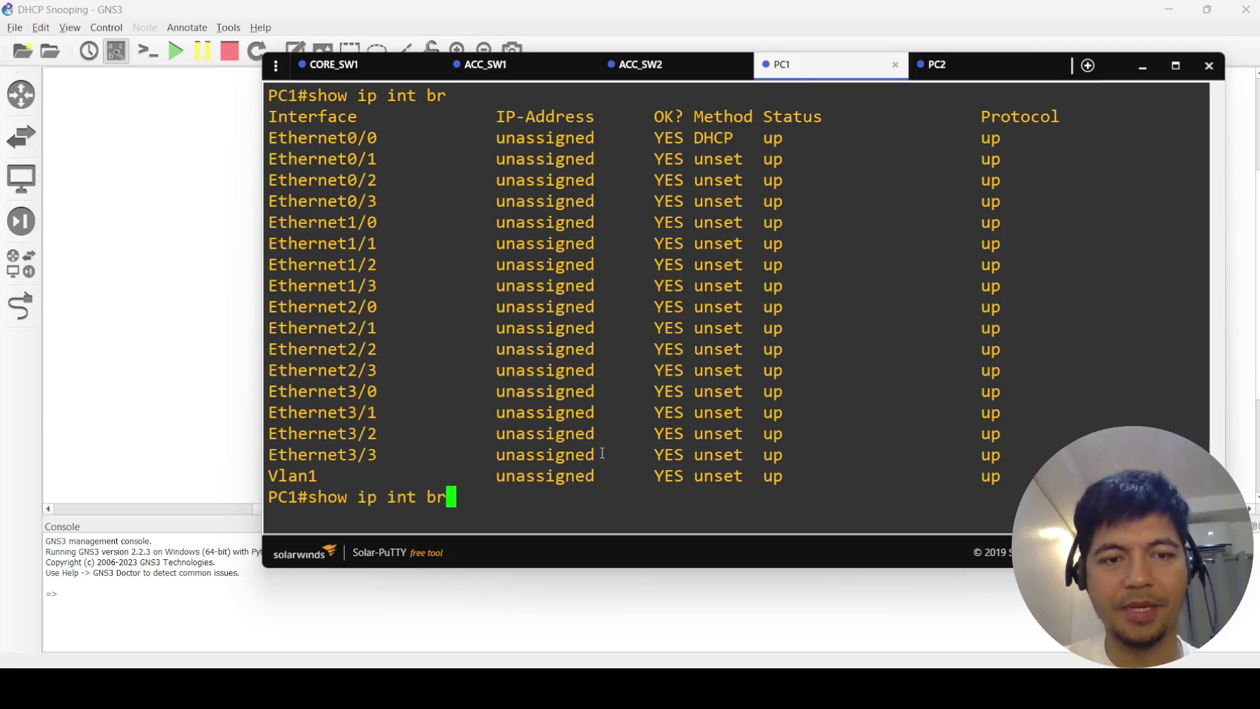
key("Down")
- On PC1, rerun 'show ip int br' and 'show run int e0/0' to check Ethernet0/0's DHCP setting
left_click(330, 64)
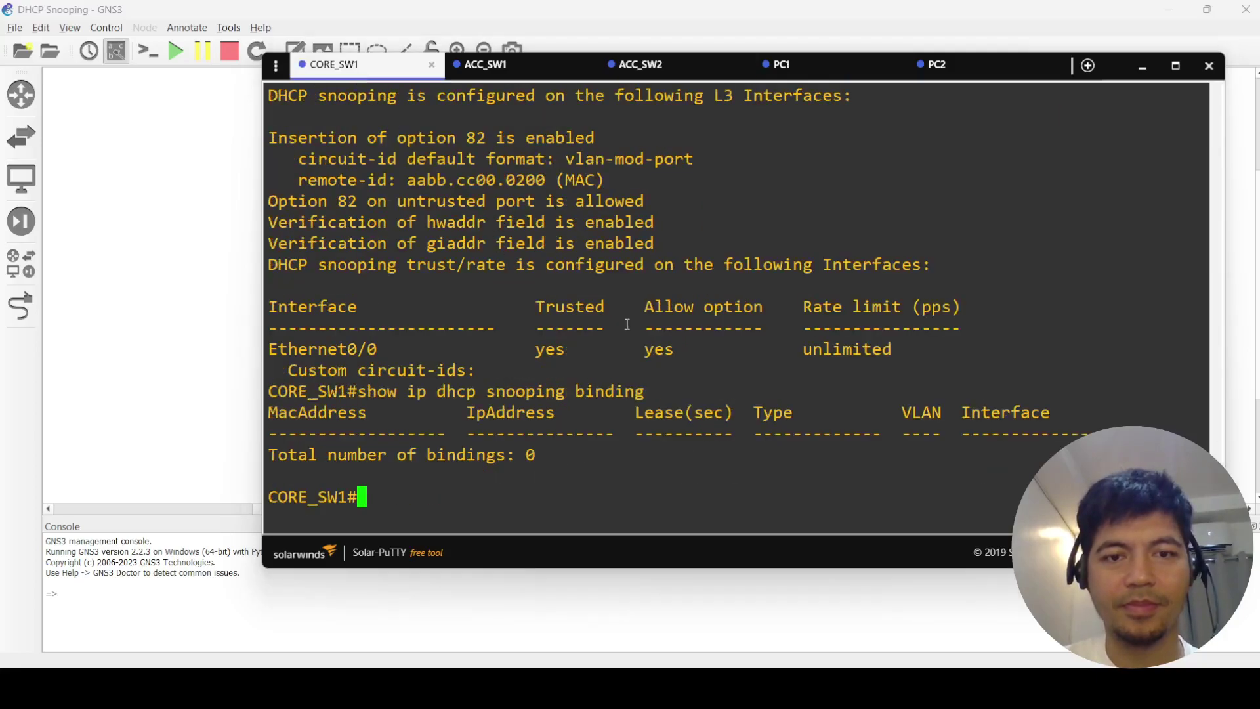
left_click(796, 66)
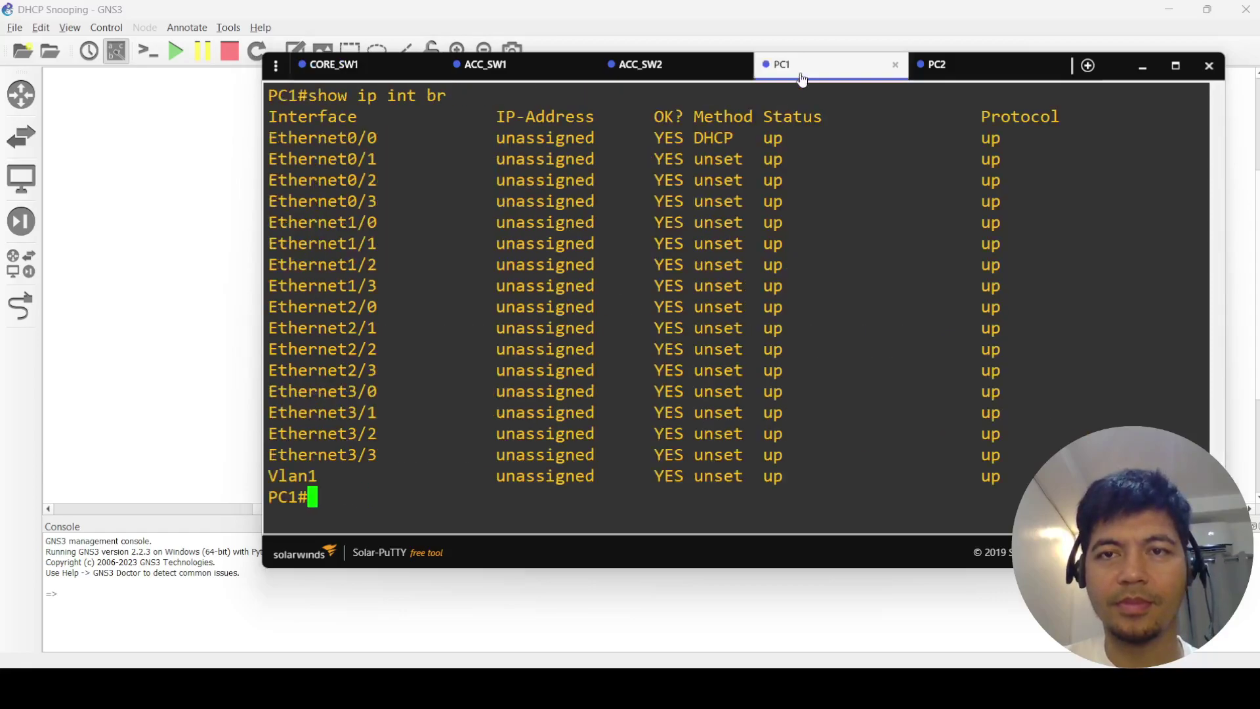
key("ctrl+Tab")
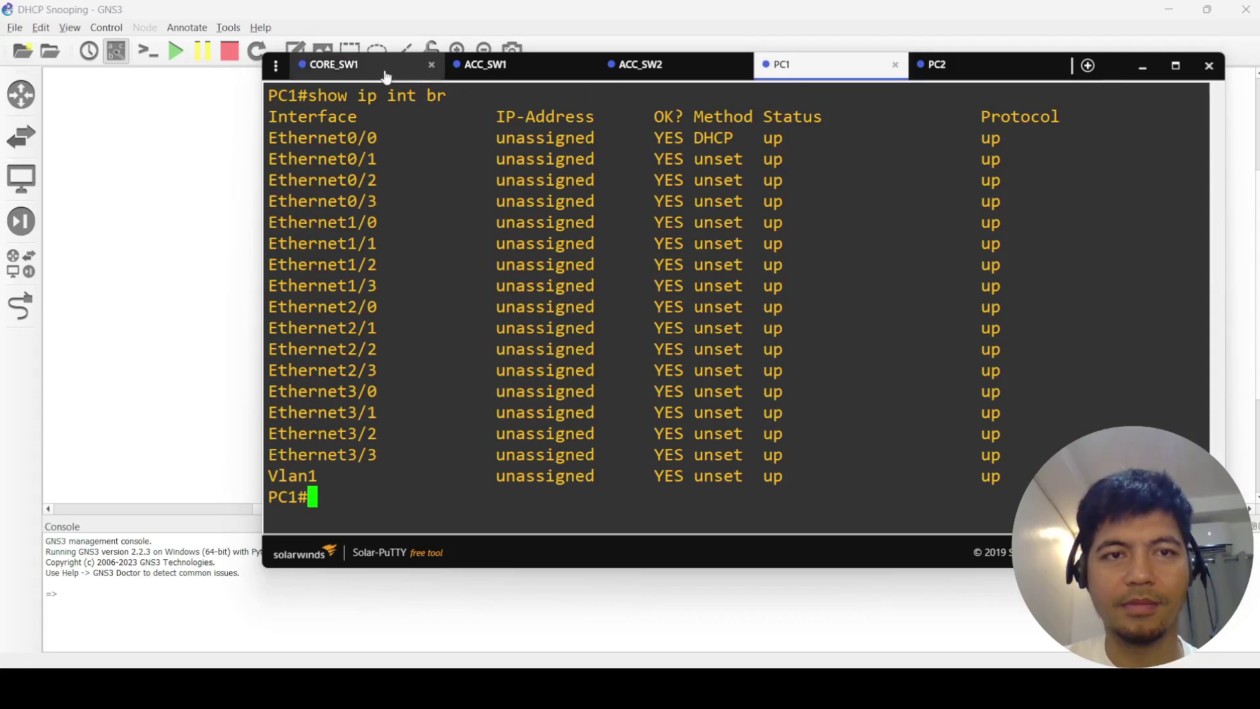
left_click(837, 76)
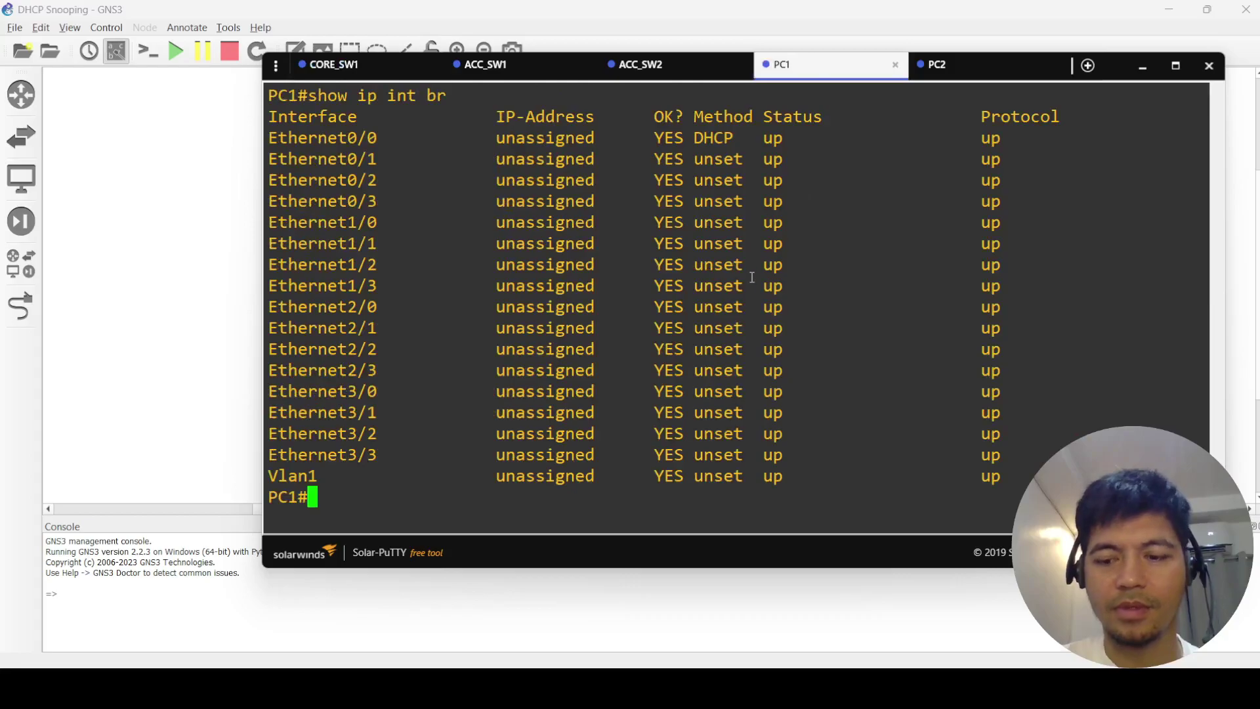
key("Return")
key("Up")
key("Return")
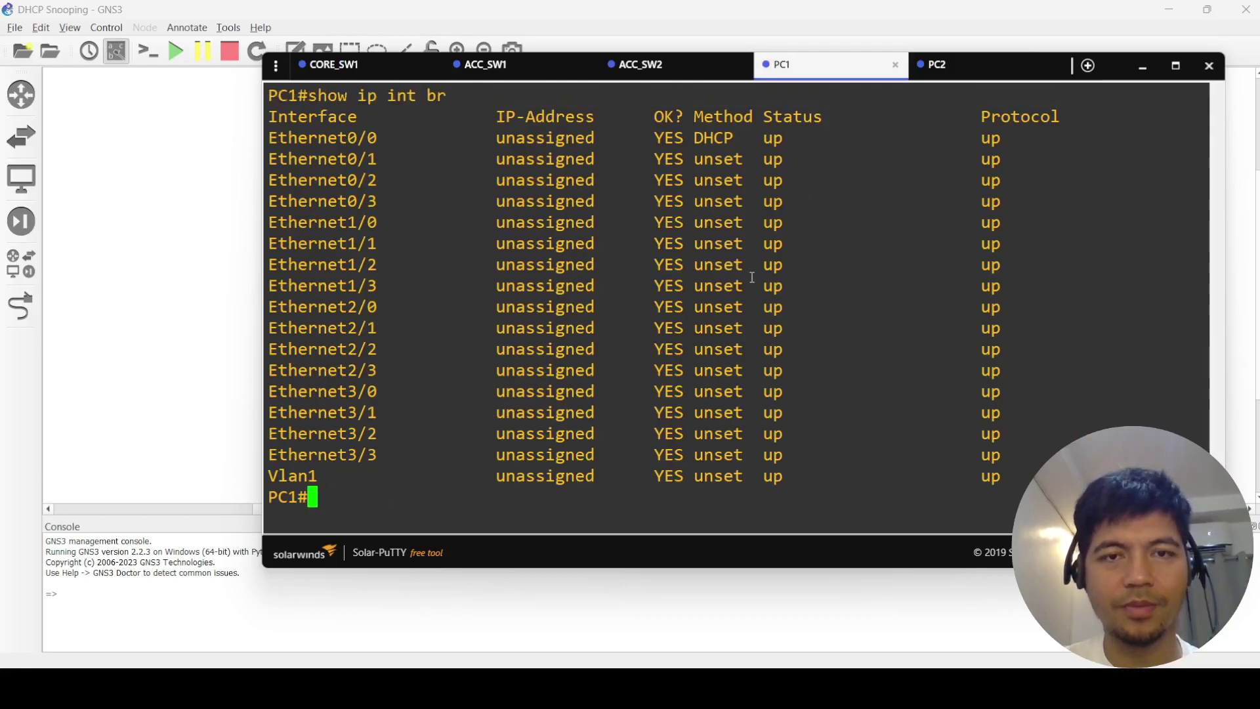
type("show run int ")
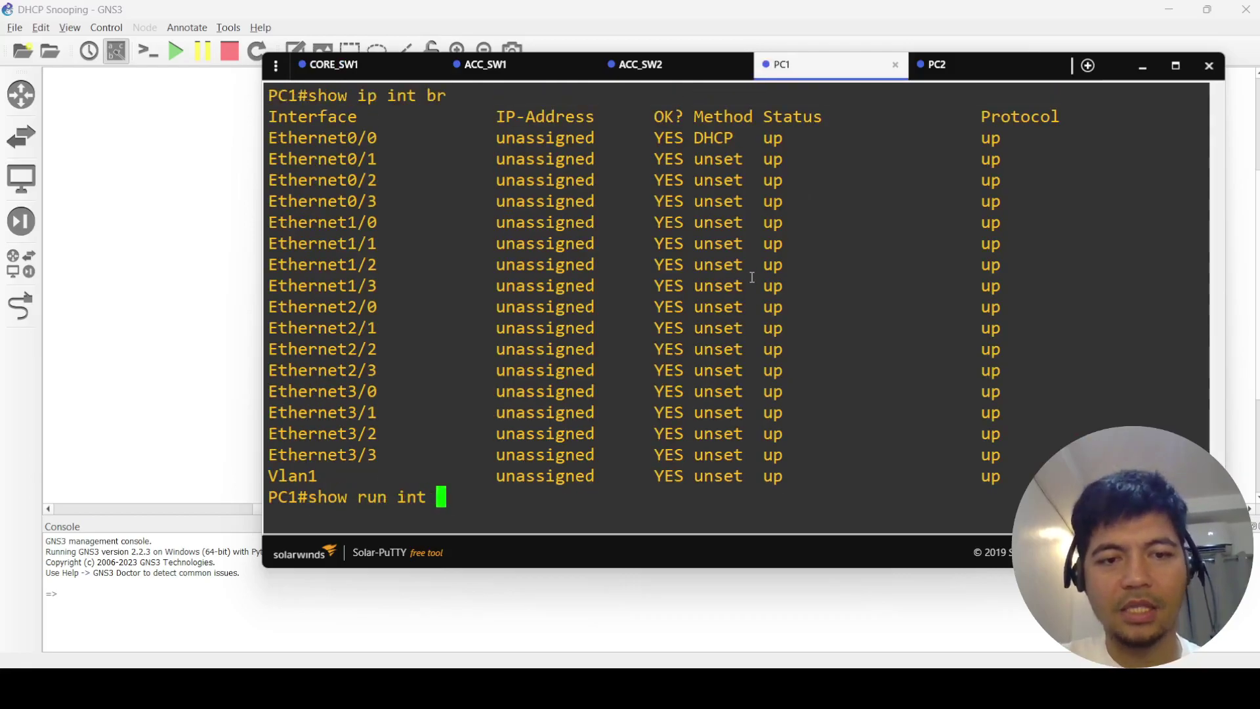
type("e0/0")
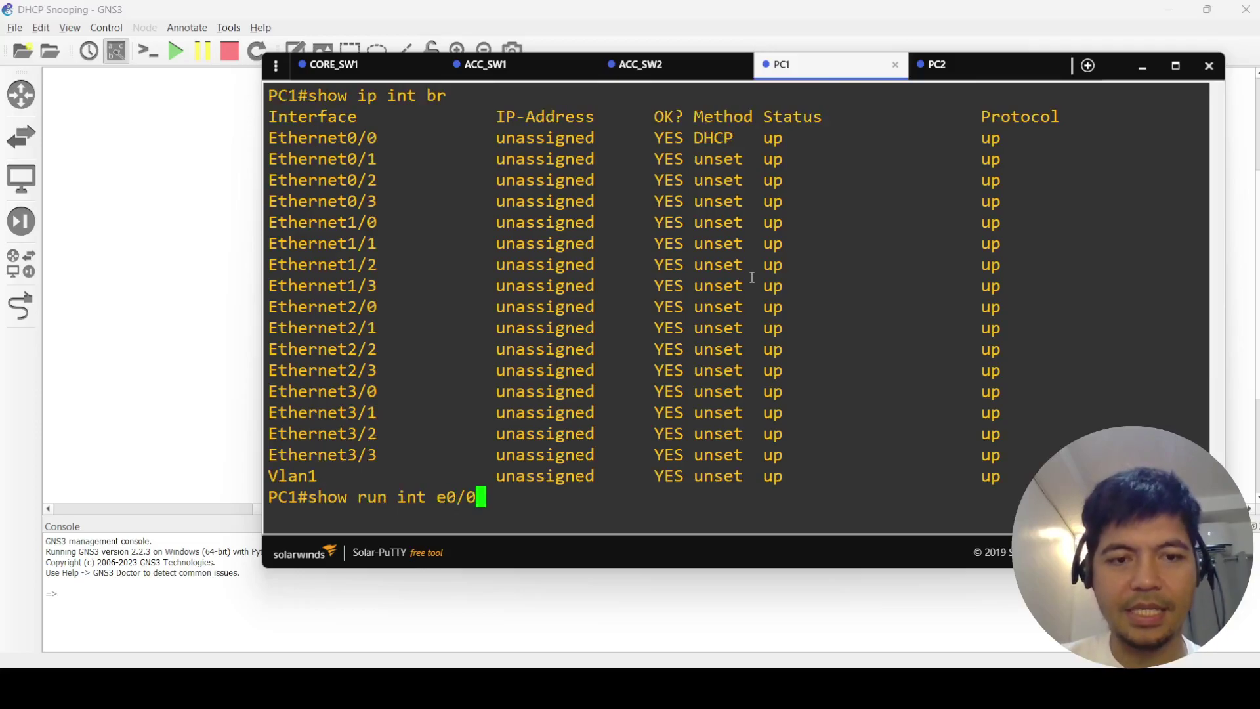
key("Return")
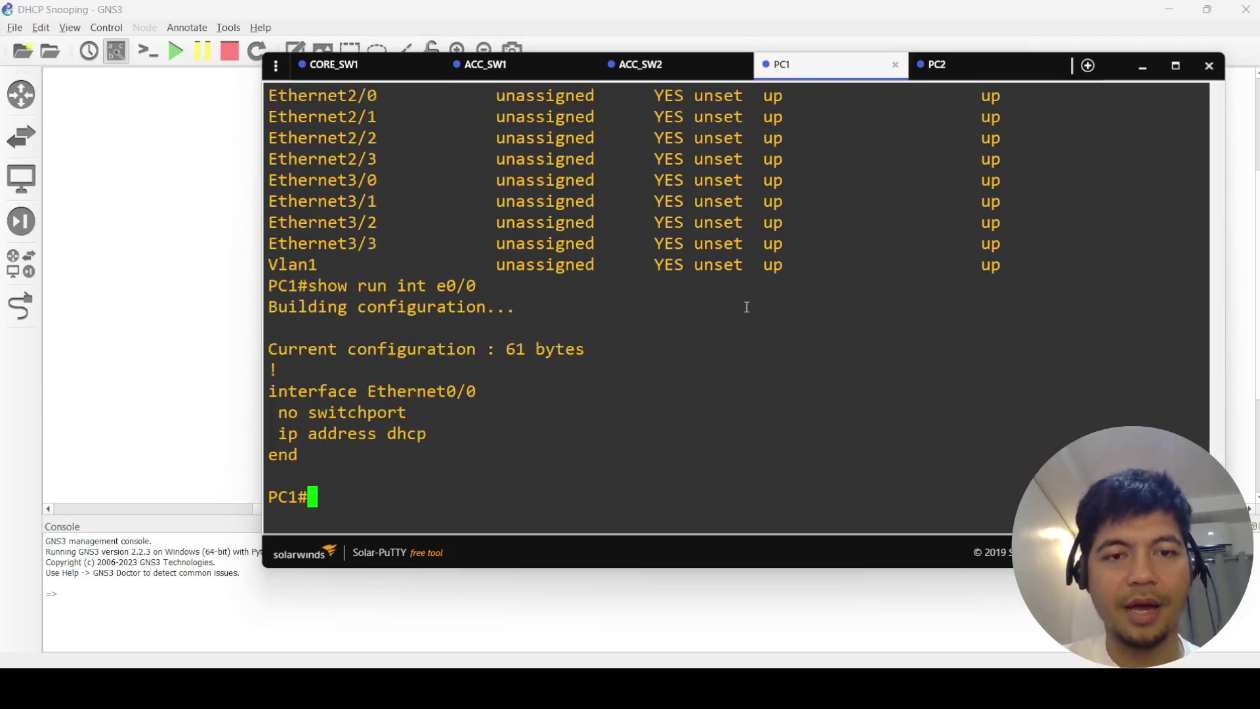
- Reopen PC1's console from the GNS3 topology and rerun both commands, showing Ethernet0/0 unassigned
left_click(216, 316)
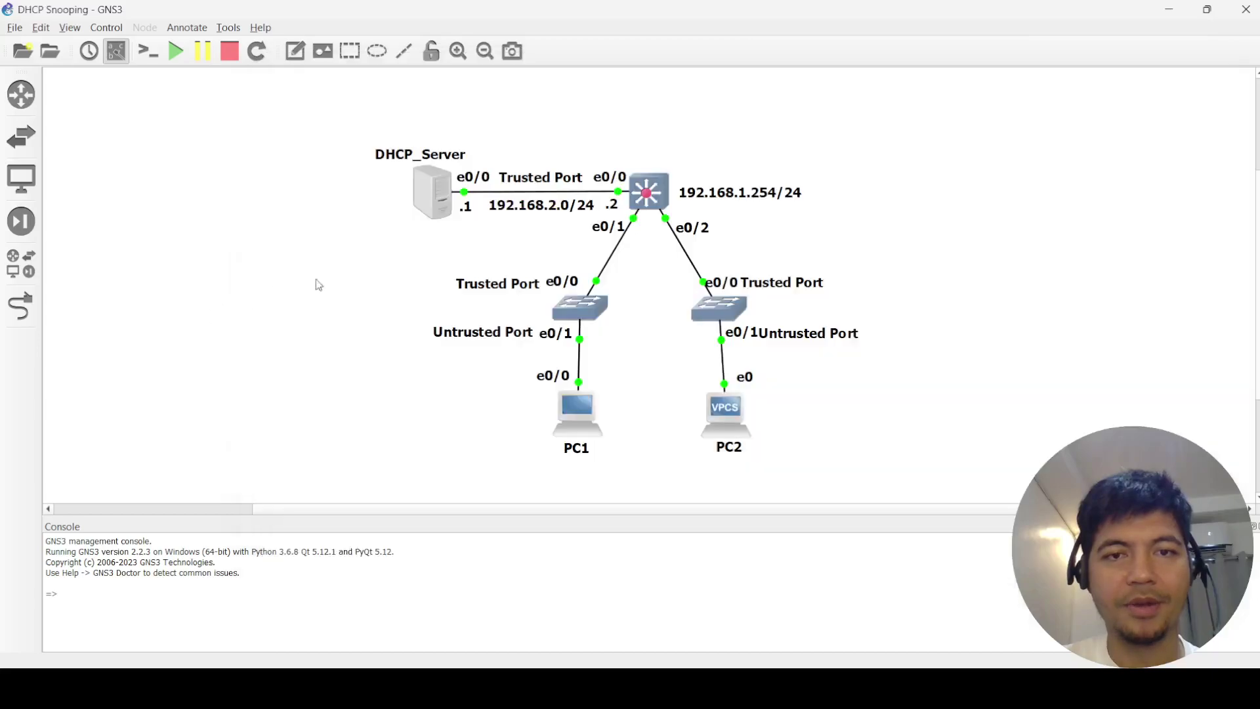
double_click(594, 407)
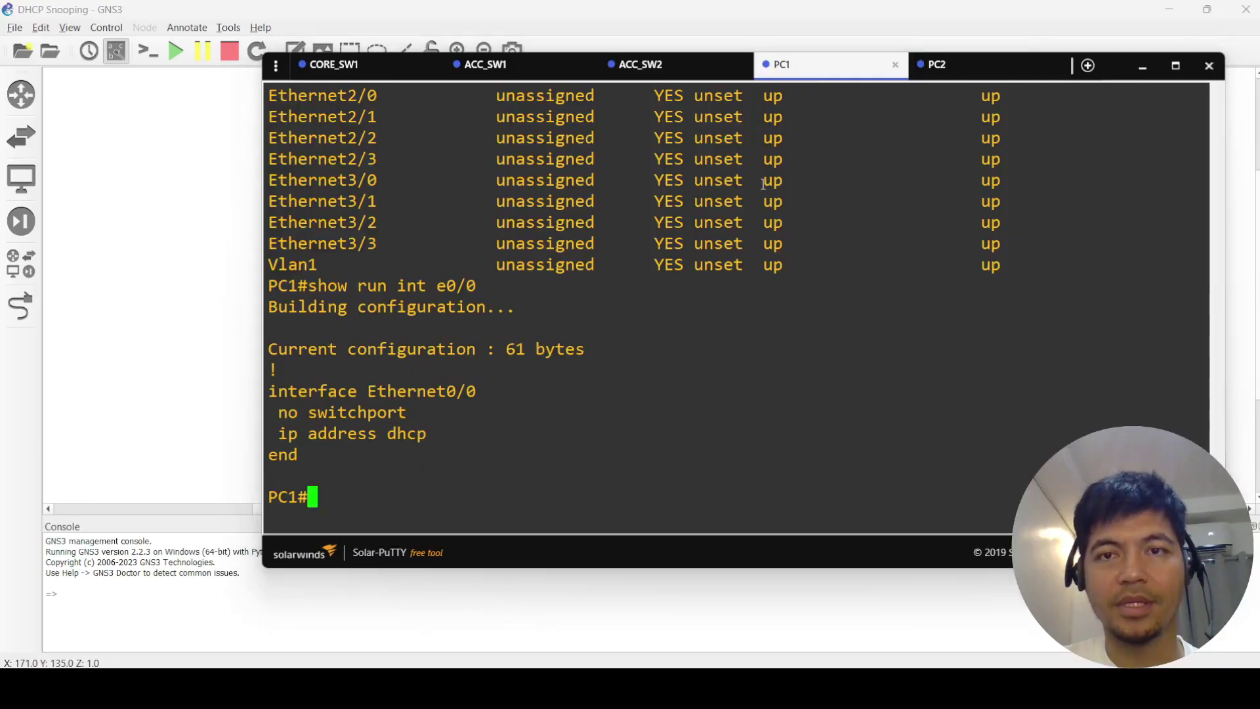
key("Up")
key("Return")
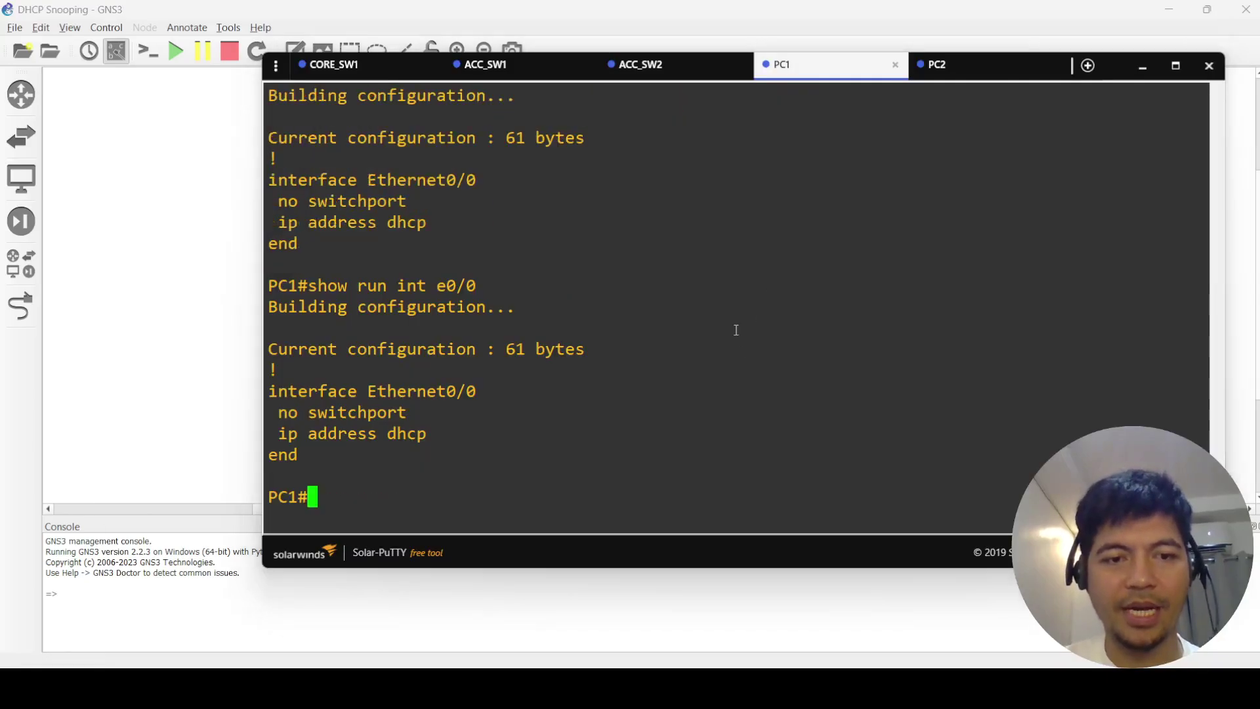
key("Up")
key("Up")
key("Return")
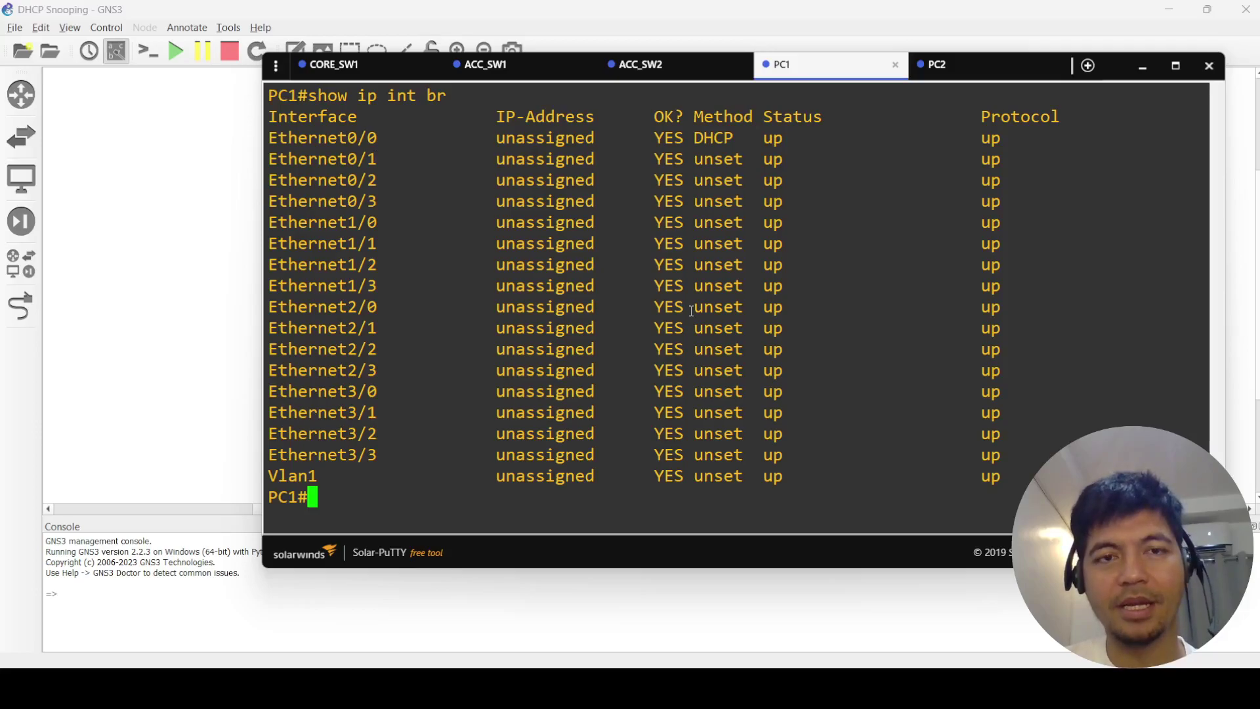
- Scroll the Google Docs notes back to the top at the CORE_SW1 DHCP snooping commands
left_click(166, 375)
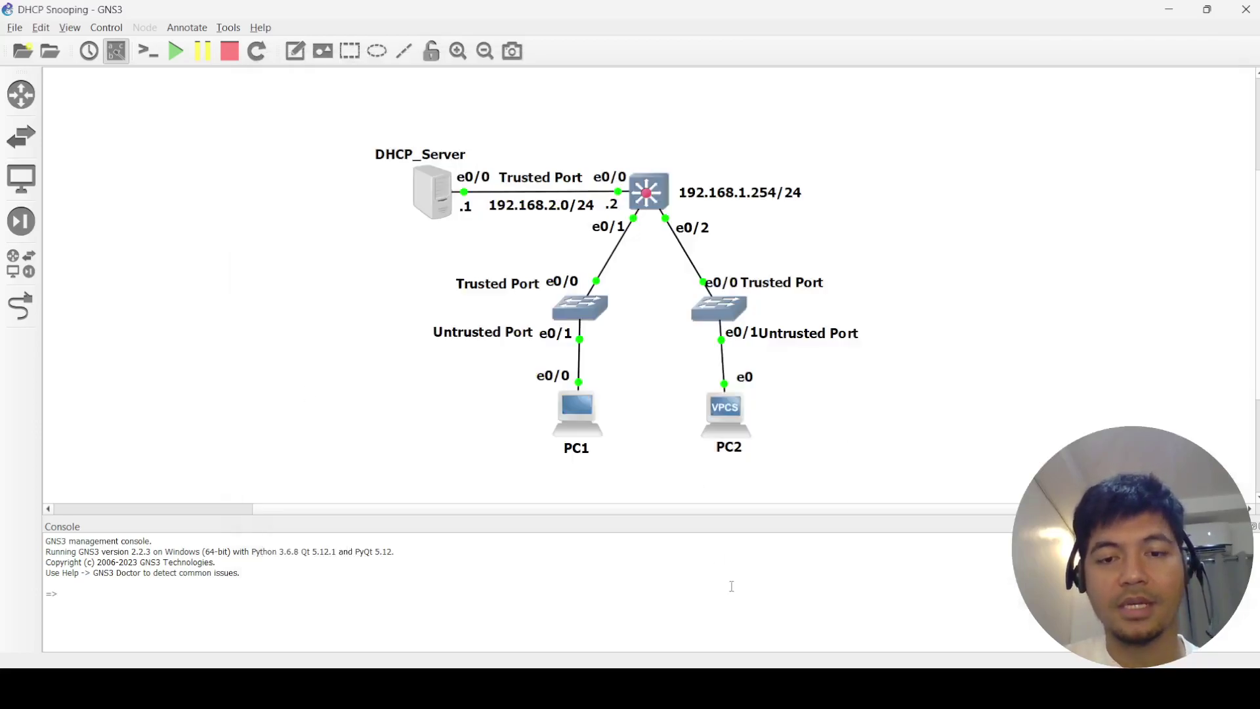
key("alt+Tab")
scroll(554, 468, "up", 20)
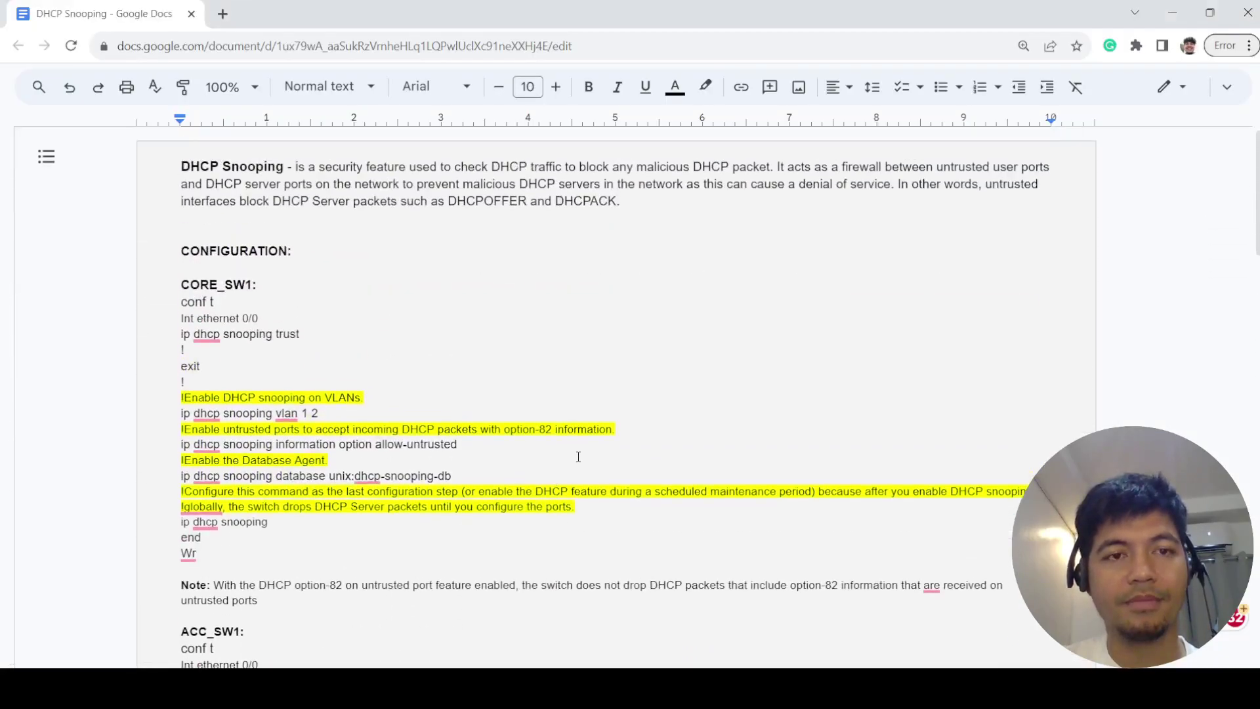
left_click(739, 429)
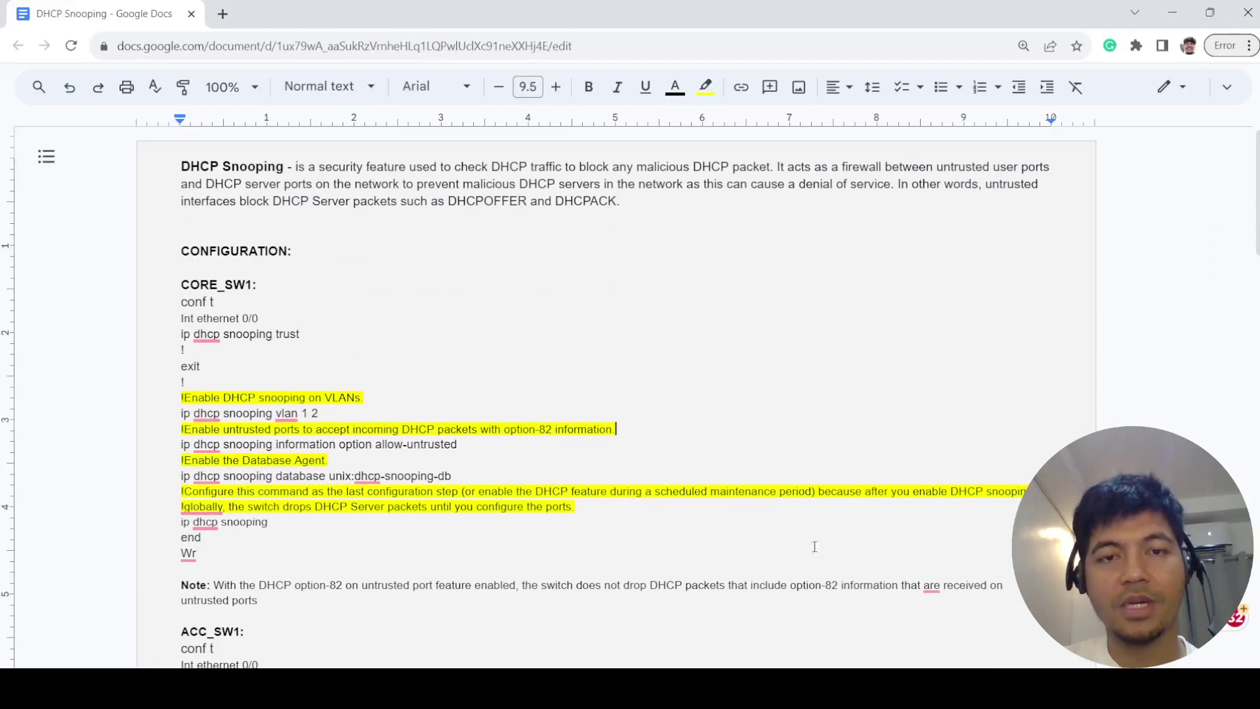
key("alt+Tab")
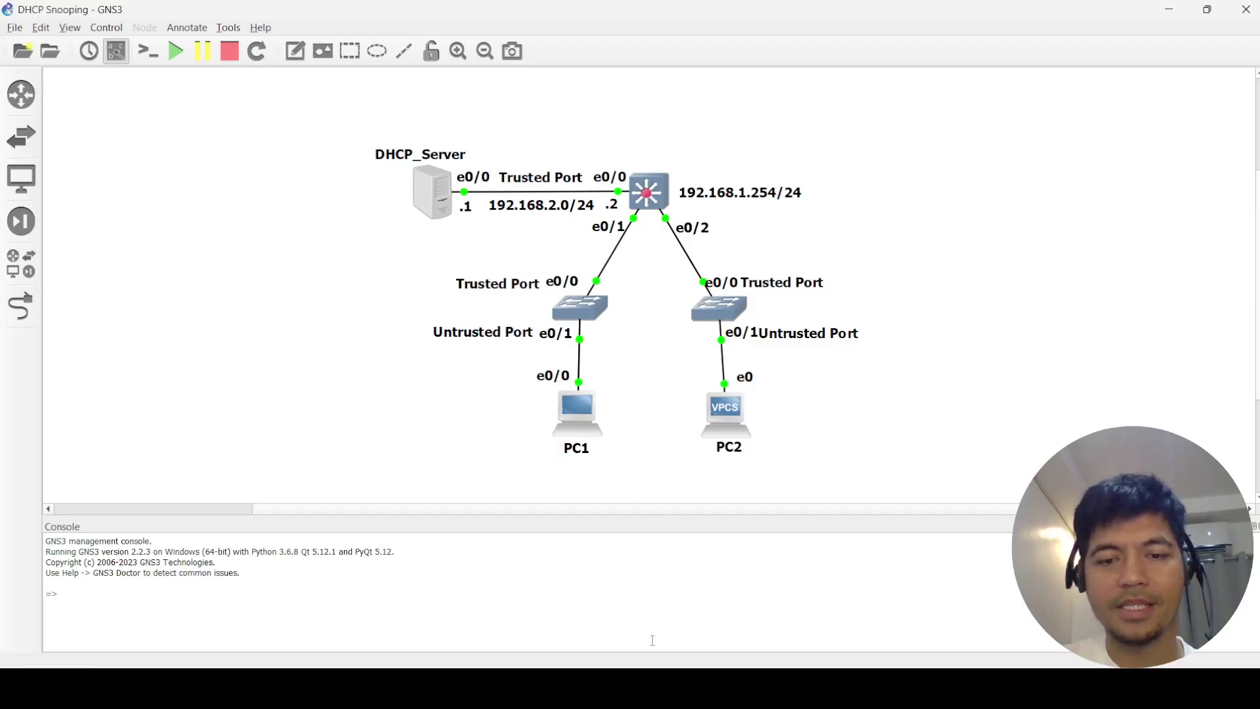
key("alt+Tab")
left_click(600, 442)
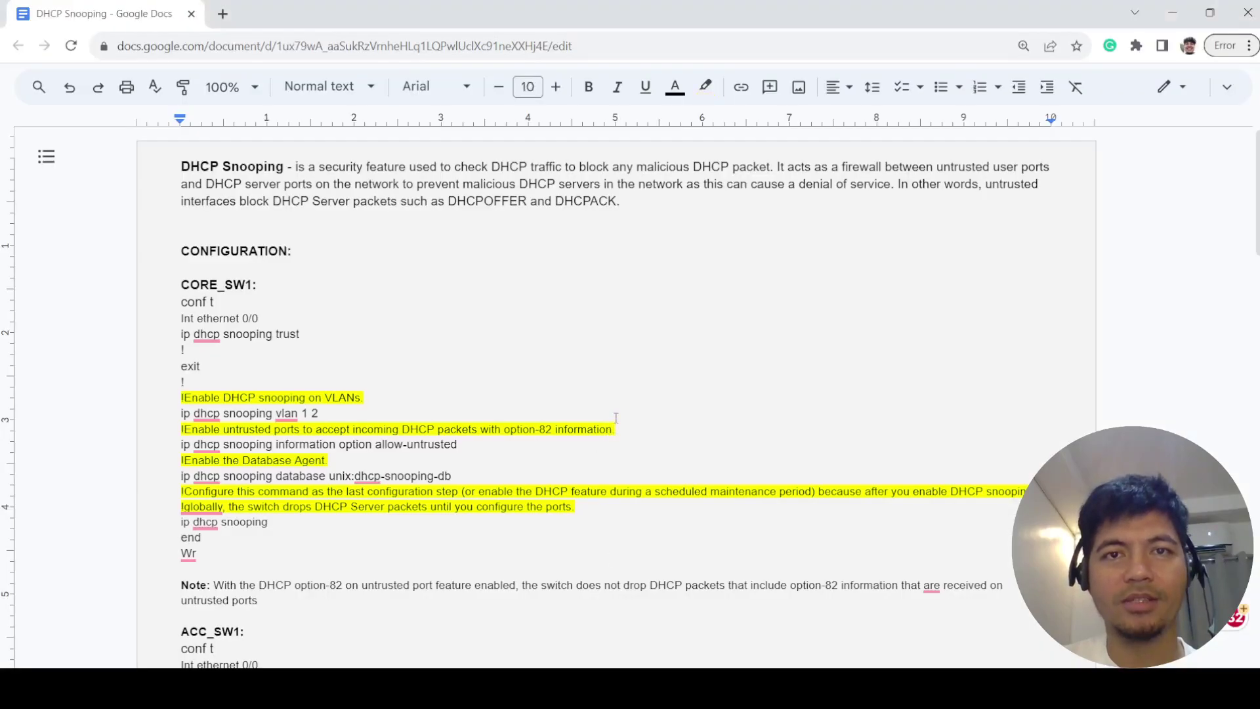